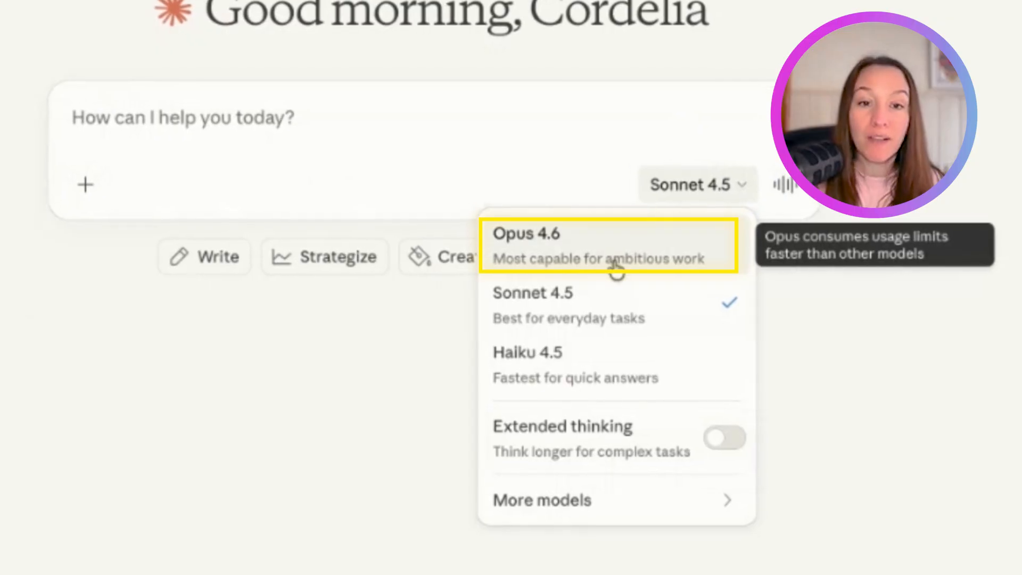
- Switch the chat's model to Opus 4.6
click(639, 244)
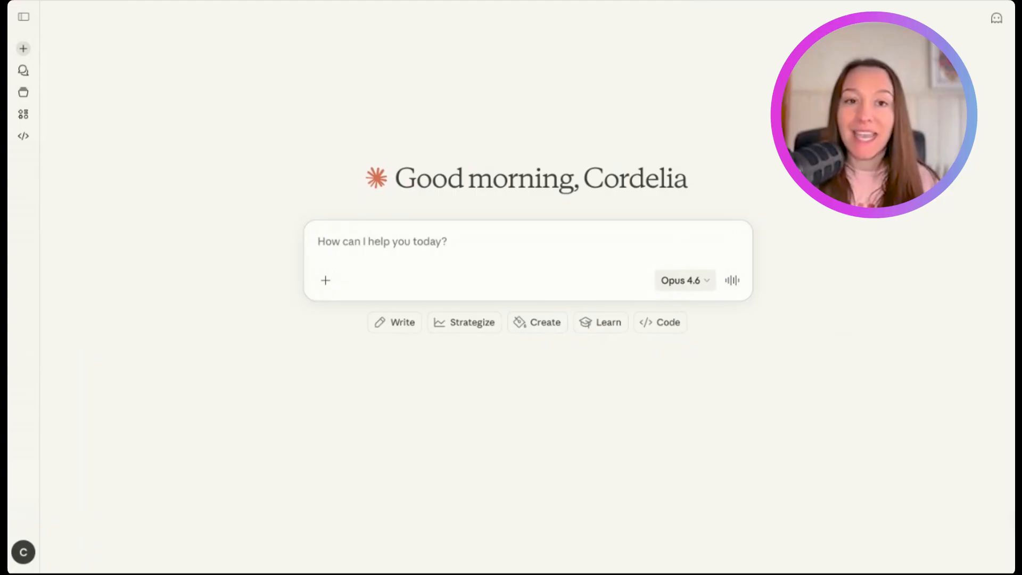
click(582, 237)
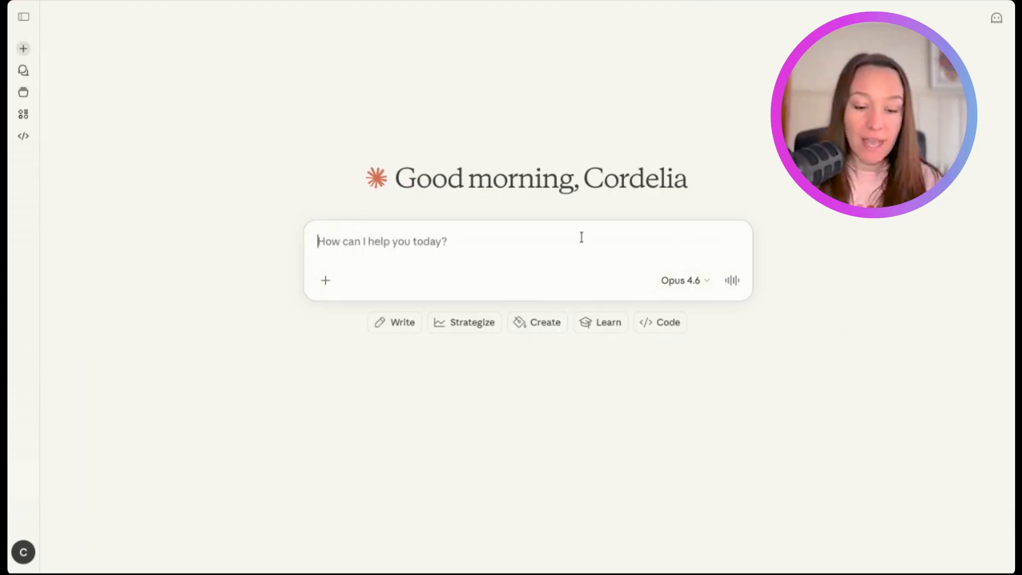
text(-)
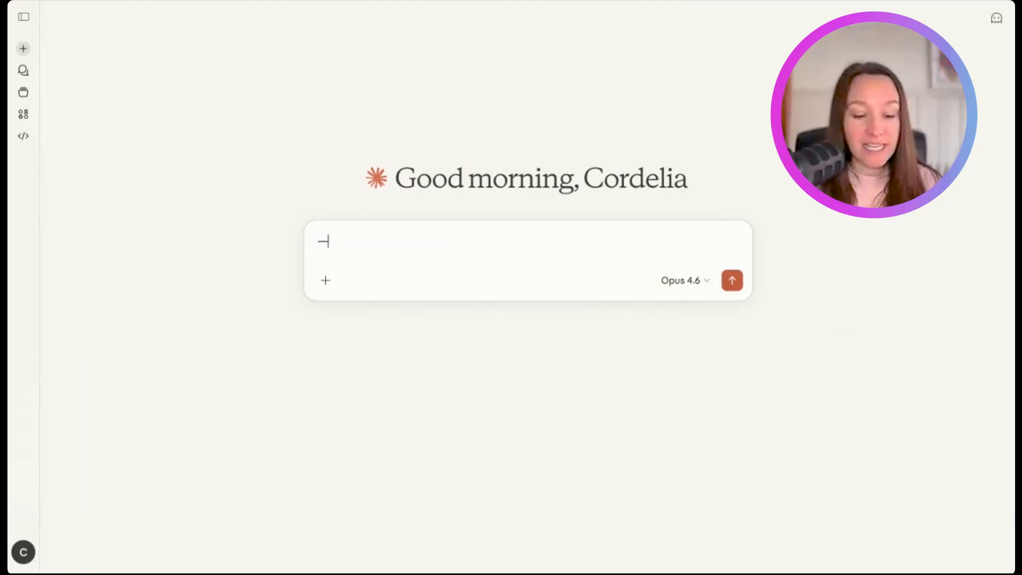
key(super+a)
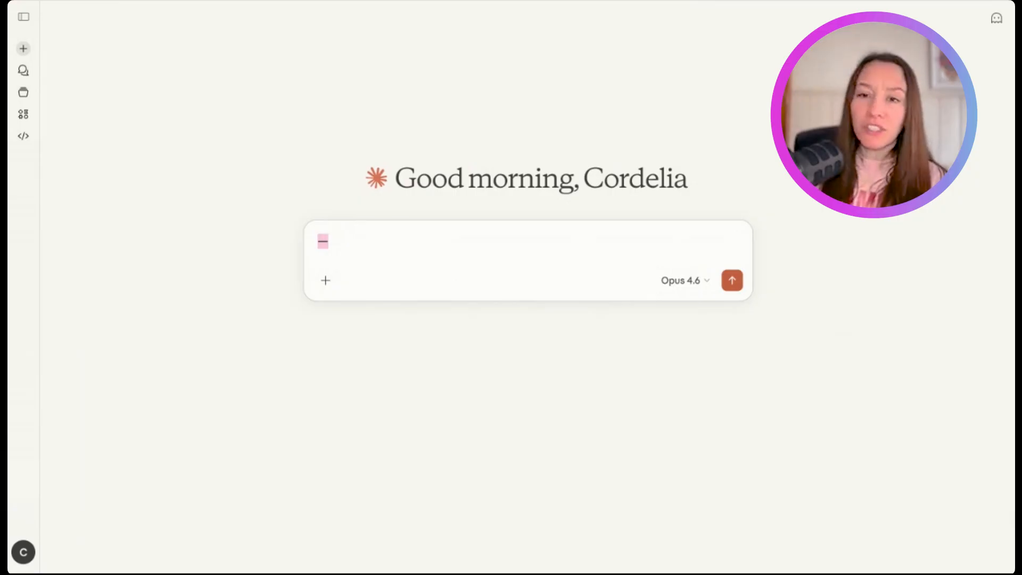
key(BackSpace)
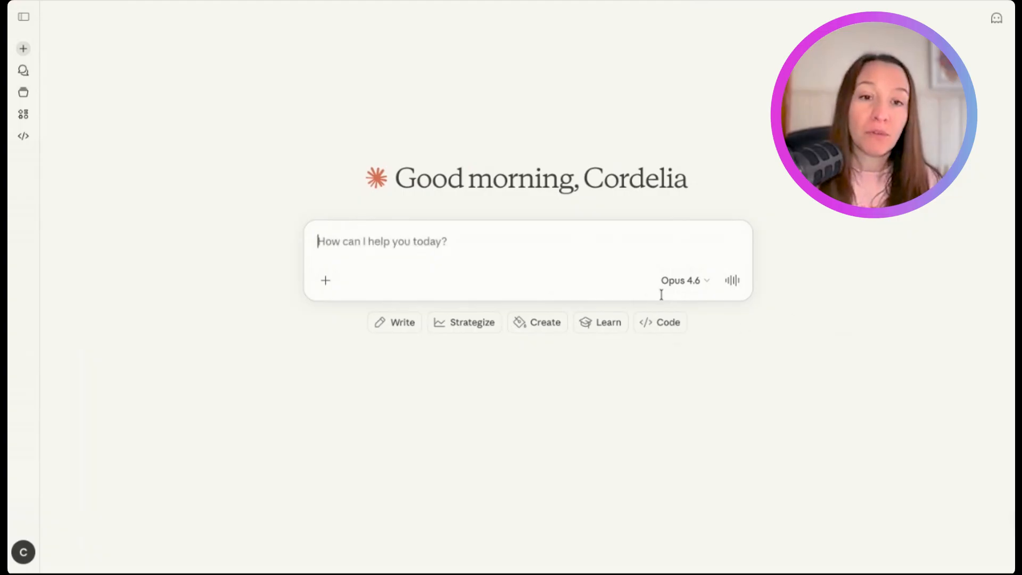
click(687, 287)
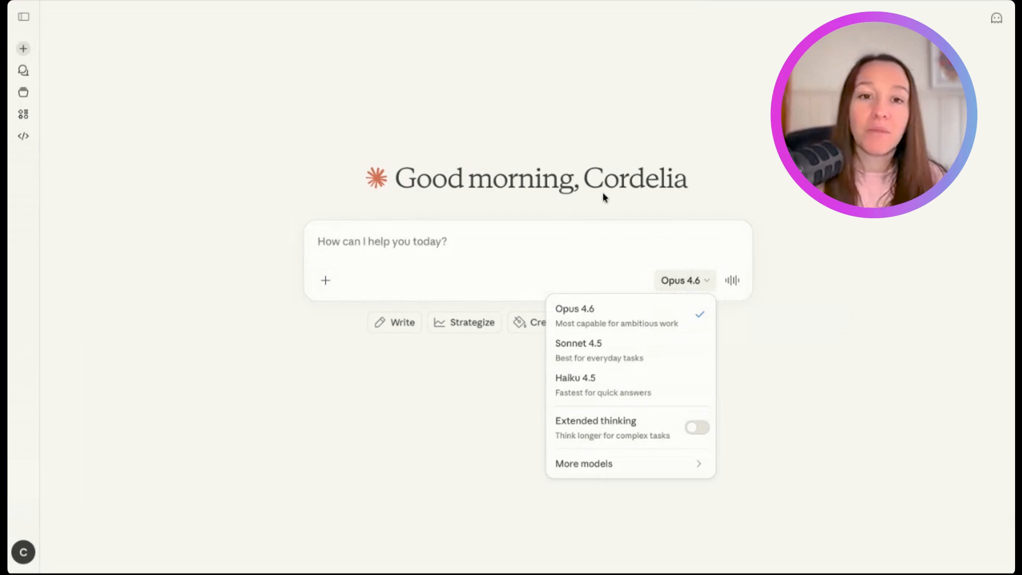
click(605, 237)
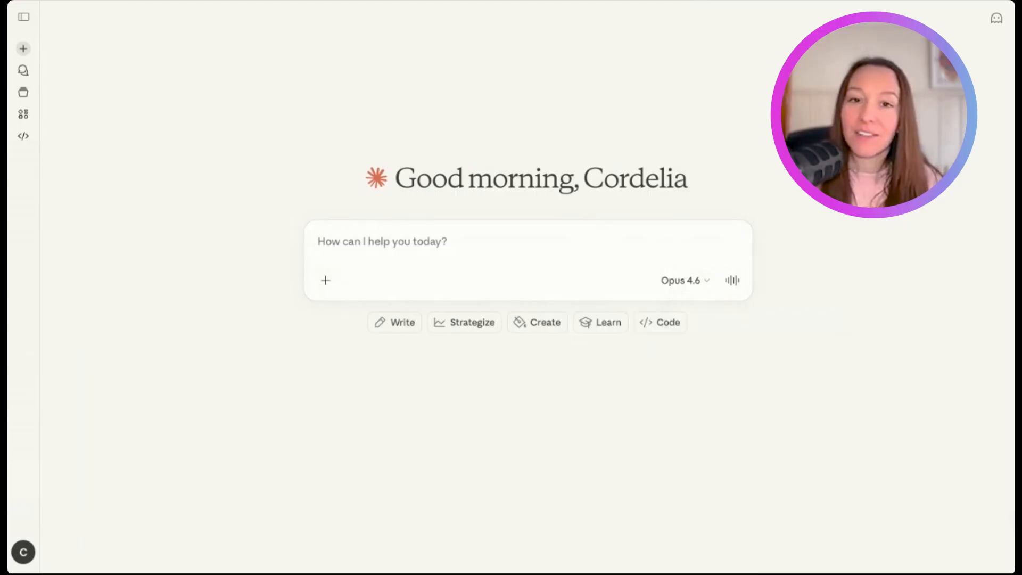
- Paste the show transcript as an attachment and add the lead magnet outline prompt to the message
click(336, 260)
key(ctrl+v)
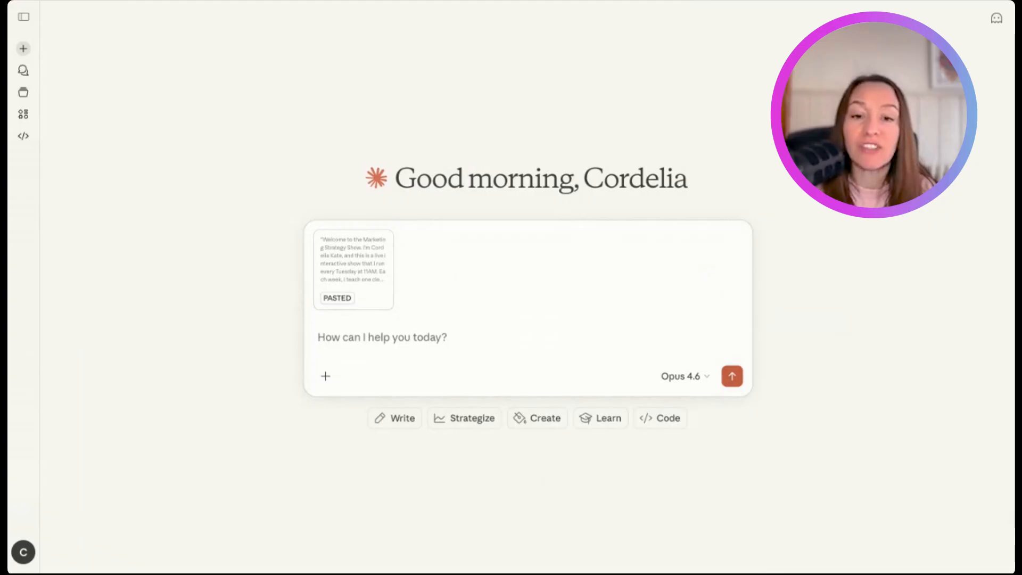
key(ctrl+v)
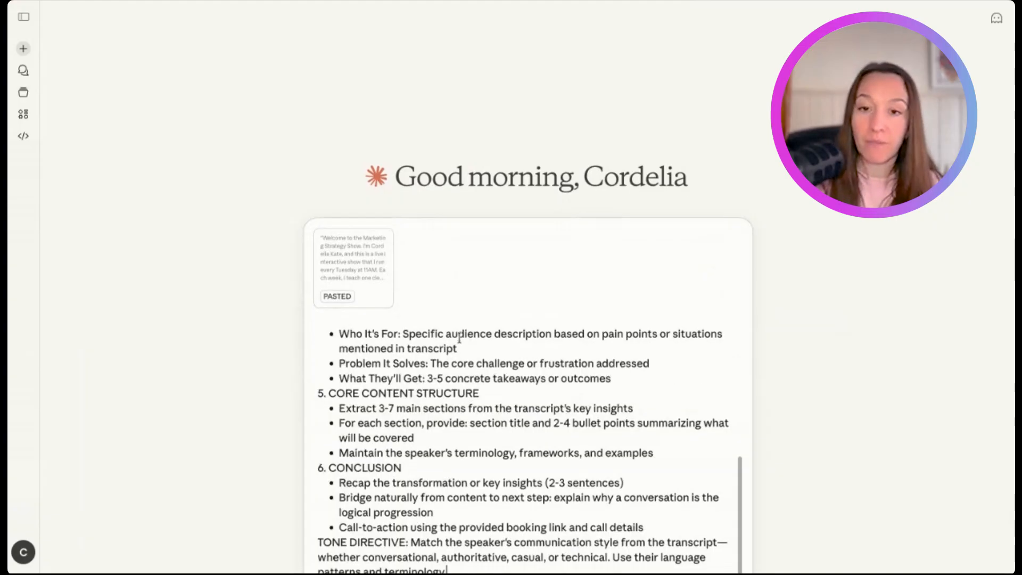
- Replace the [PASTE TRANSCRIPT HERE] placeholder in the prompt with "(attached)" and add spacing before the call-to-action details
scroll(460, 337, up, 10)
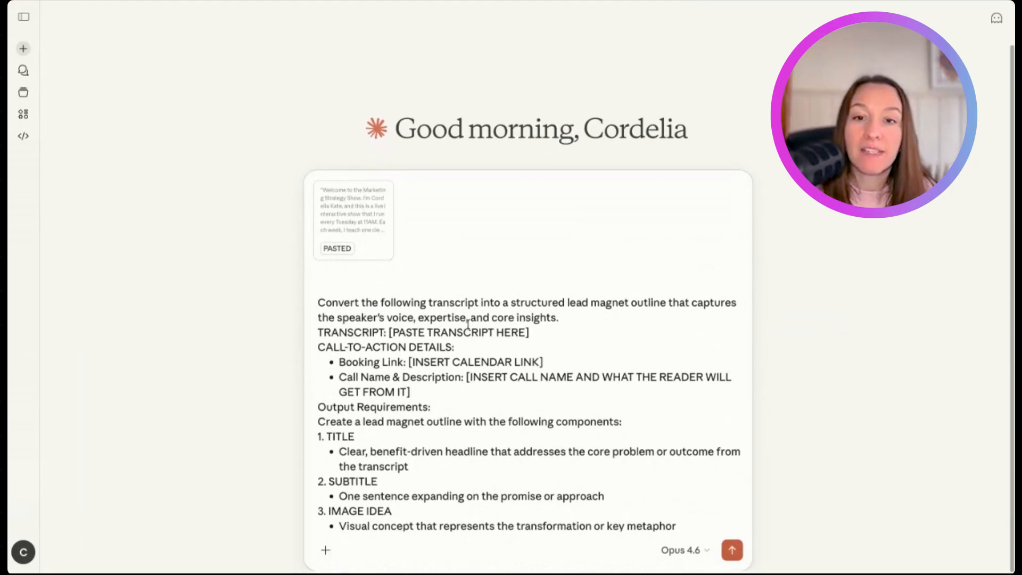
click(537, 335)
key(shift+Left)
key(shift+Left)
key(shift+Left)
key(shift+Left)
key(shift+Left)
key(shift+Left)
key(shift+Left)
key(shift+Left)
key(shift+Left)
key(shift+Left)
key(shift+Left)
key(shift+Left)
key(shift+Left)
key(shift+Left)
key(shift+Left)
key(shift+Left)
key(shift+Left)
key(shift+Left)
key(shift+Left)
key(shift+Left)
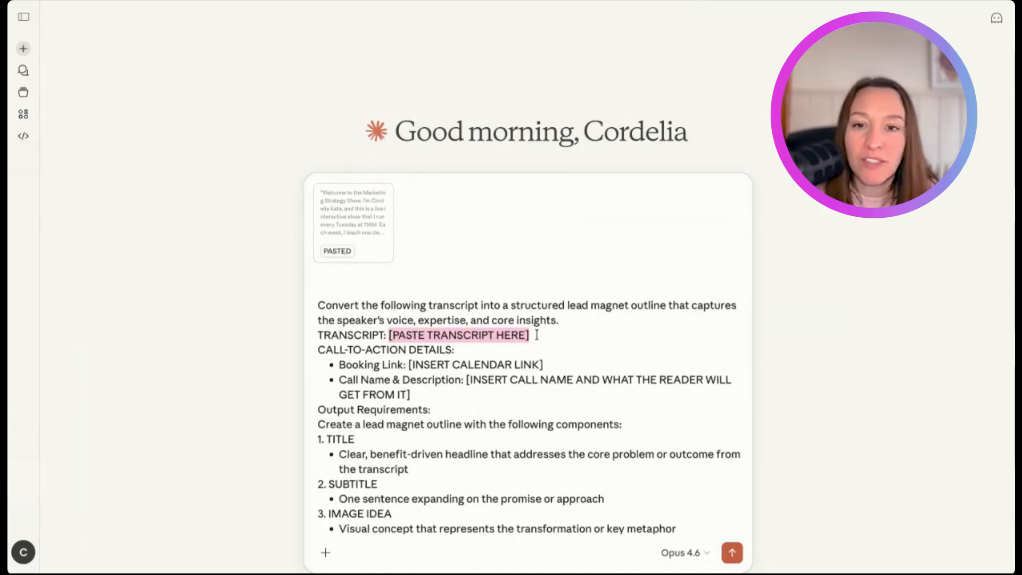
key(BackSpace)
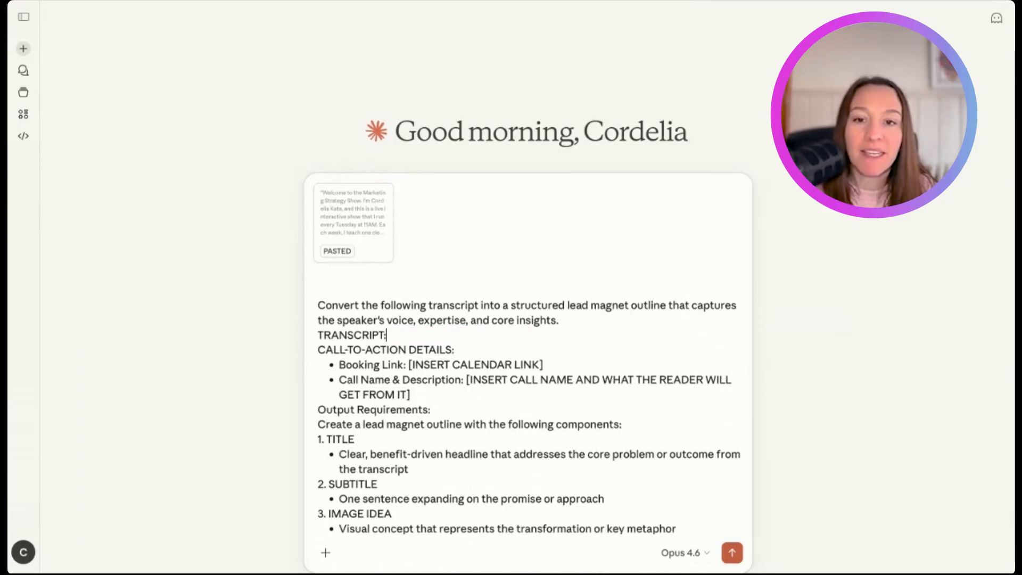
key(Return)
key(Return)
key(Return)
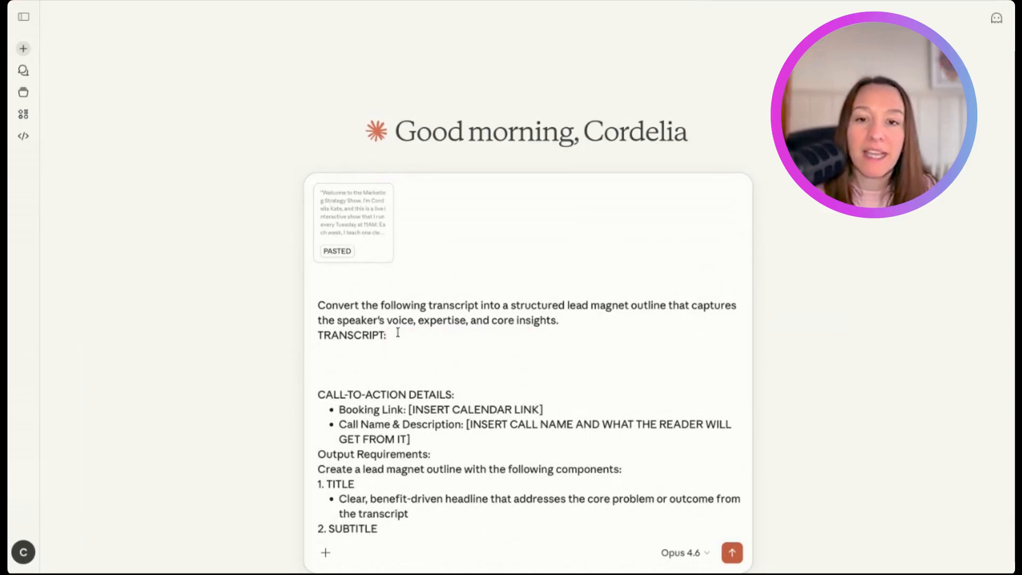
text((attached))
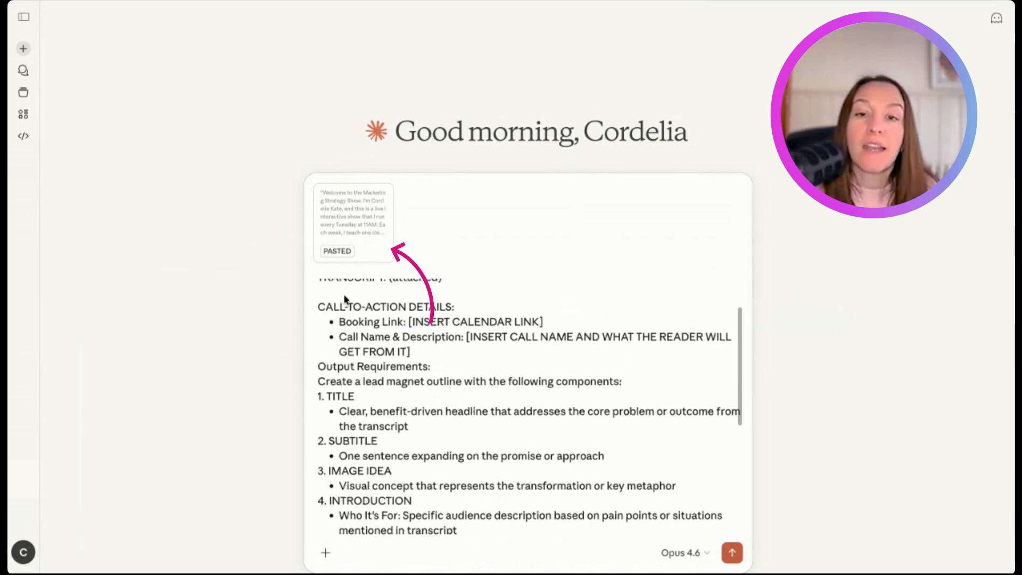
- Separate the prompt's introduction, transcript line, call-to-action details, booking bullets and output requirements with blank lines
scroll(346, 297, up, 2)
scroll(379, 267, down, 1)
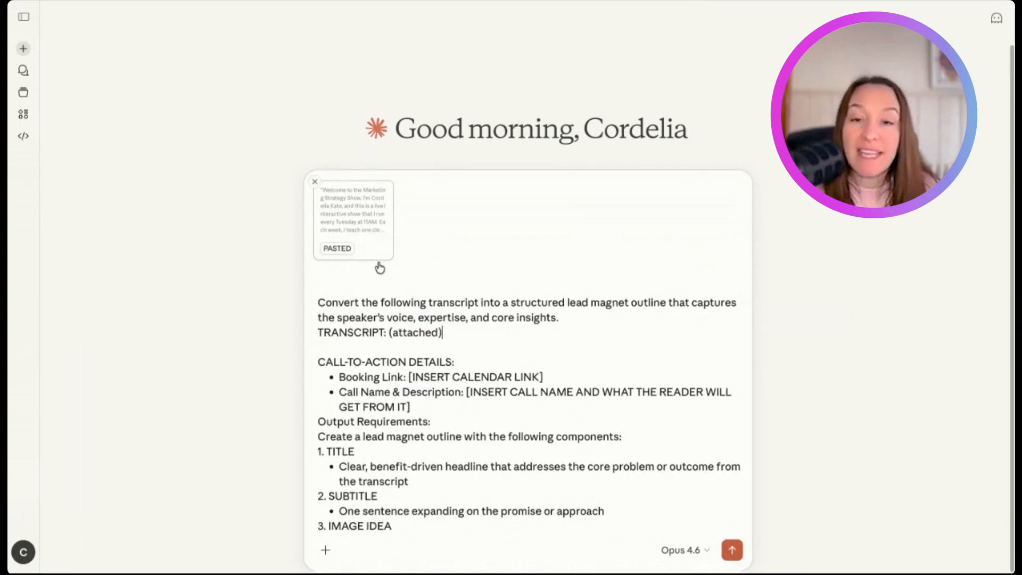
scroll(386, 320, up, 1)
scroll(484, 313, up, 1)
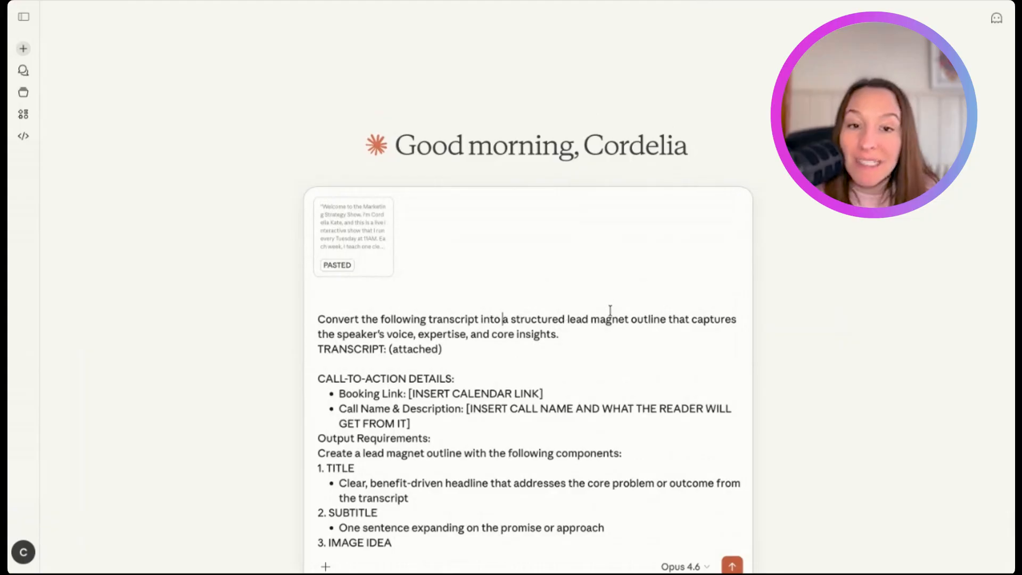
scroll(655, 323, down, 1)
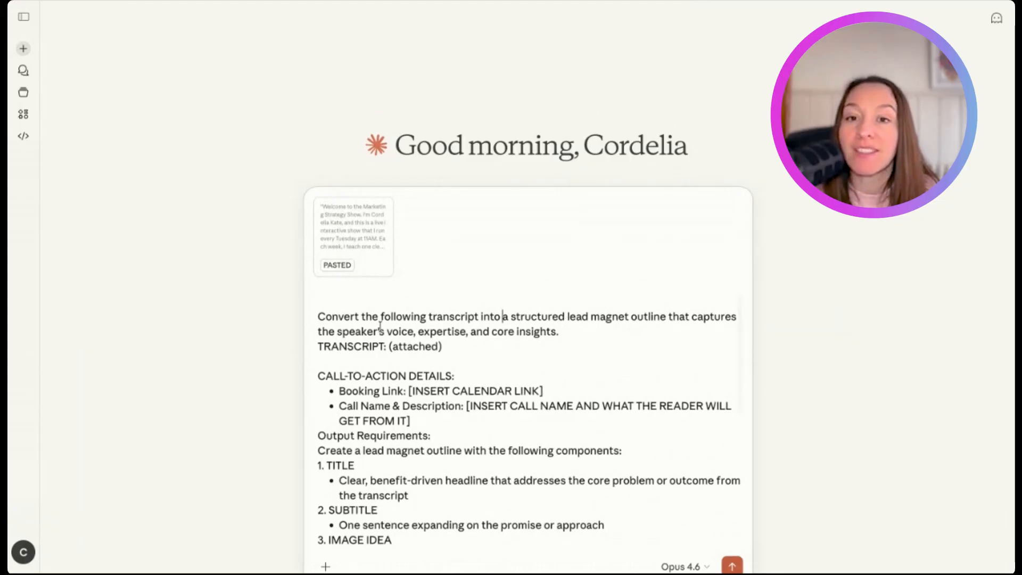
scroll(456, 348, down, 1)
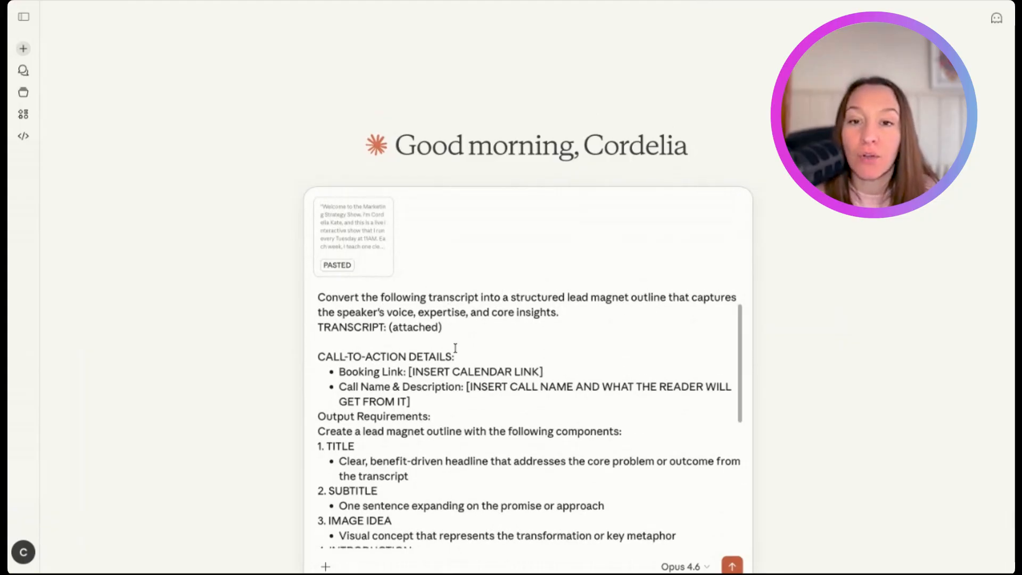
click(319, 326)
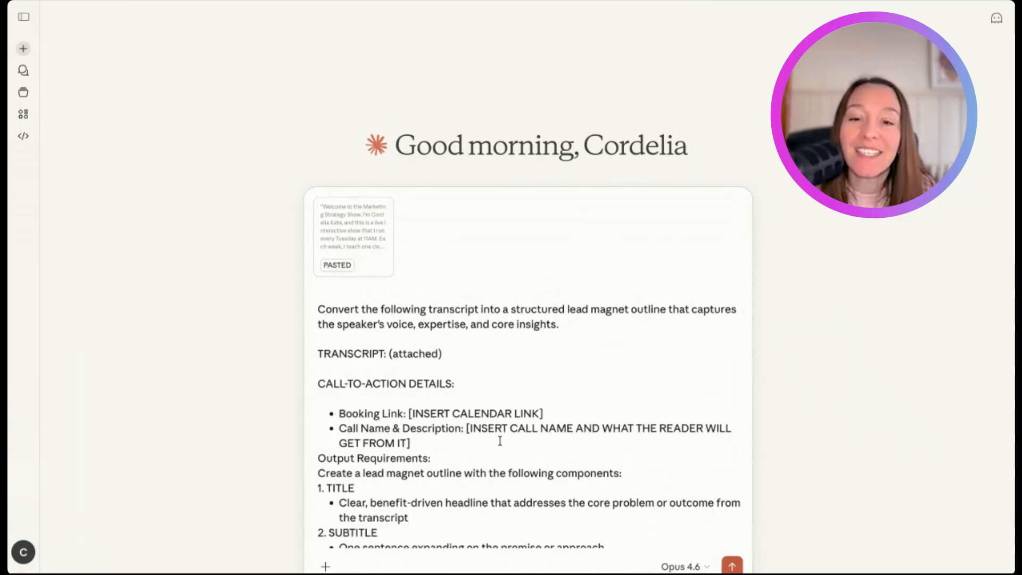
click(430, 454)
click(423, 442)
key(Return)
scroll(423, 441, down, 1)
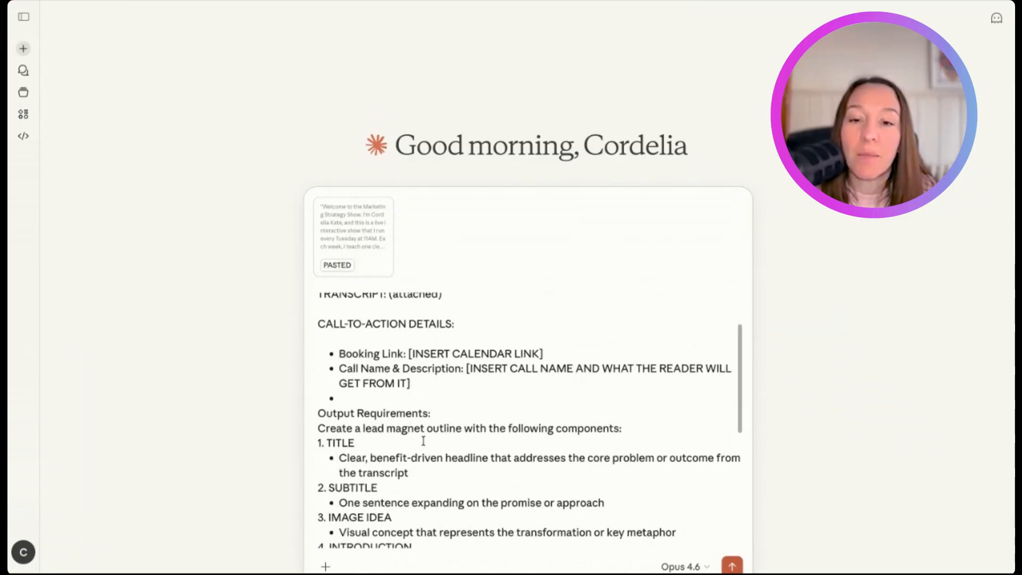
key(BackSpace)
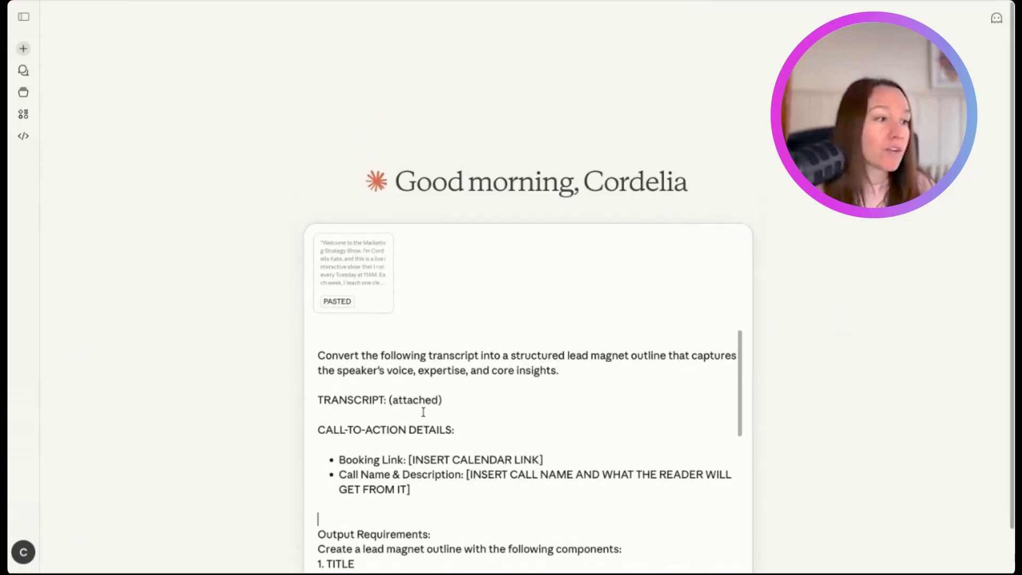
scroll(423, 413, down, 1)
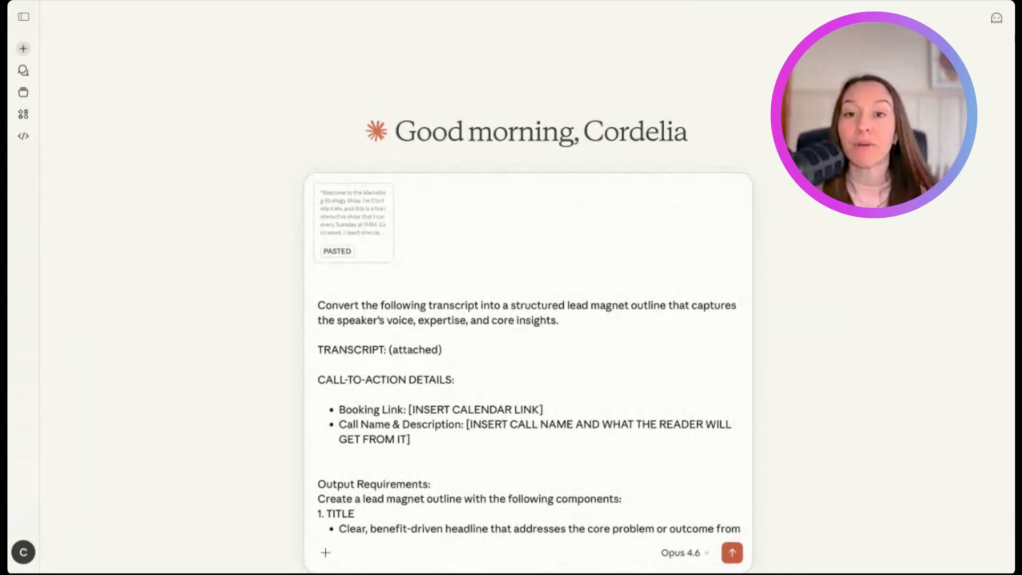
- Review the prompt's output requirements from the title, subtitle and image idea through the introduction, core content, conclusion and tone directive
scroll(458, 373, down, 5)
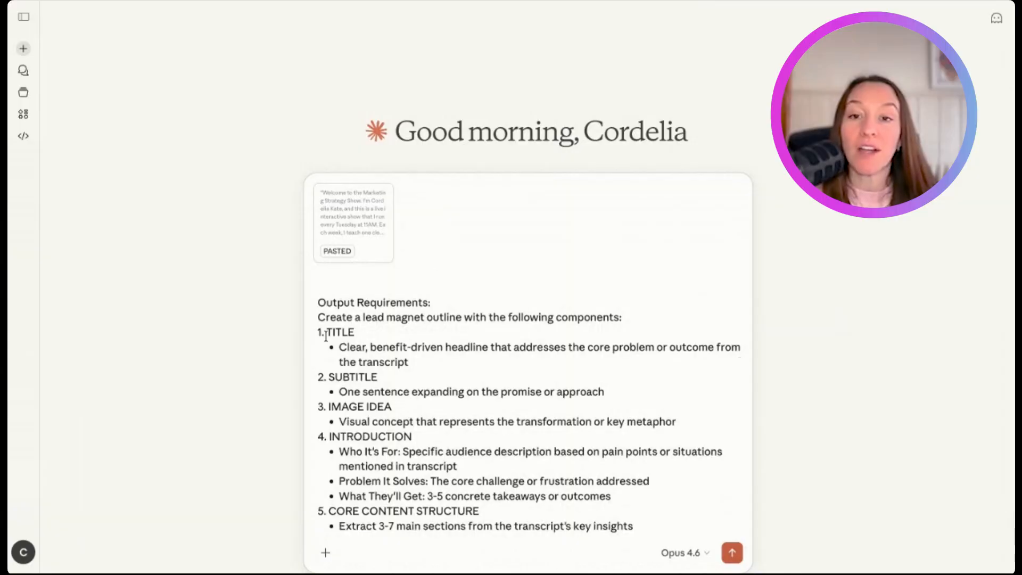
drag(327, 333, 409, 363)
scroll(401, 358, down, 1)
drag(328, 354, 443, 369)
scroll(441, 370, down, 2)
click(405, 341)
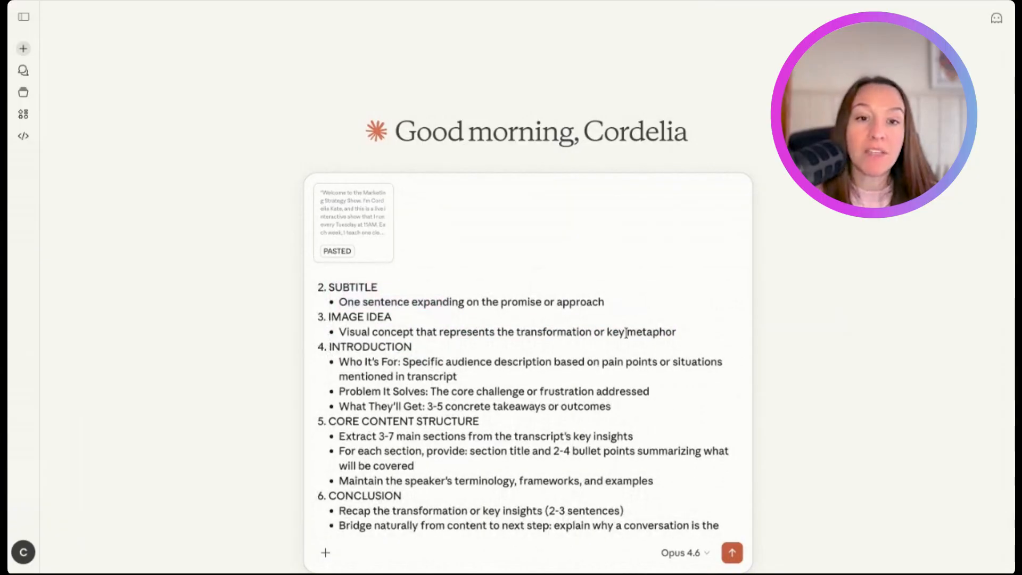
mouse_move(682, 331)
mouse_down()
mouse_move(390, 331)
mouse_move(328, 318)
mouse_up()
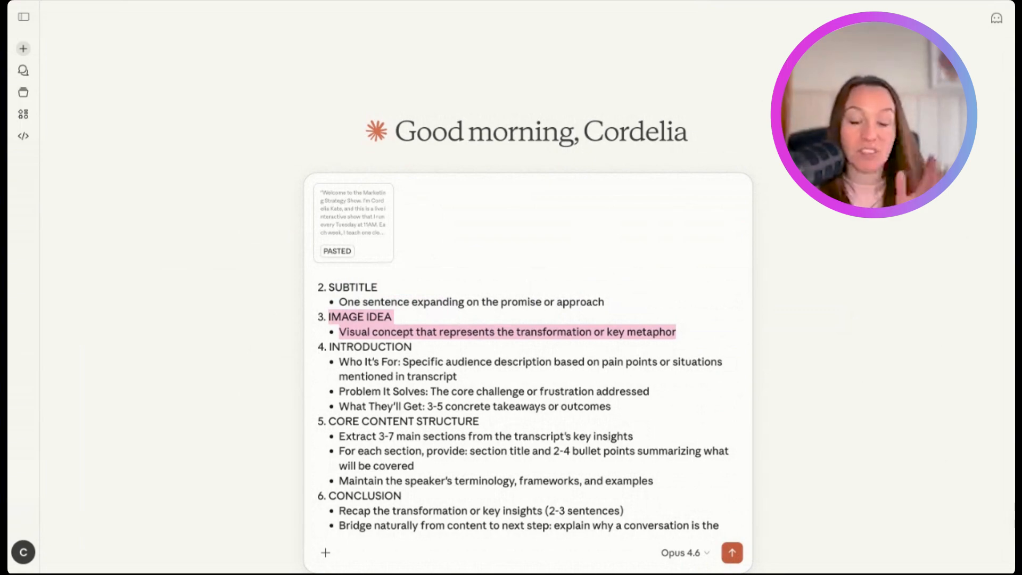
scroll(329, 320, down, 1)
drag(329, 315, 364, 360)
click(371, 330)
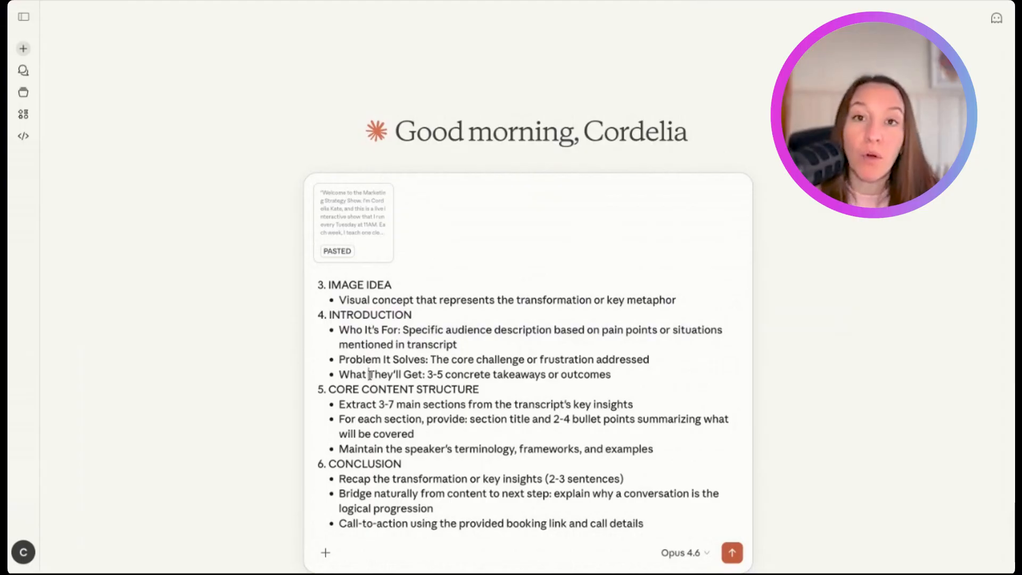
scroll(362, 370, down, 2)
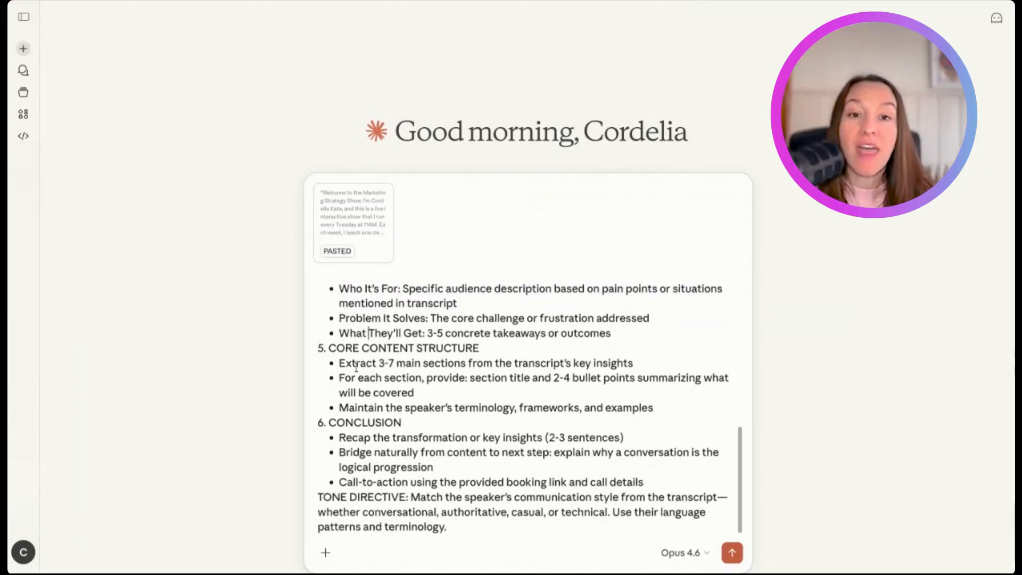
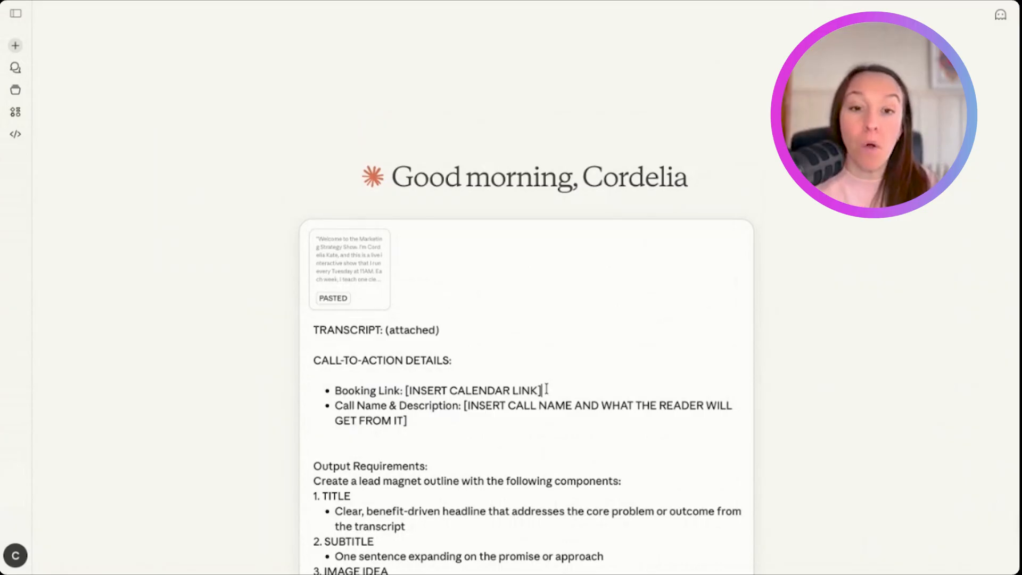
- Replace the [INSERT CALENDAR LINK] placeholder in the call-to-action details with calendarlink.com as the booking link
key(Return)
key(BackSpace)
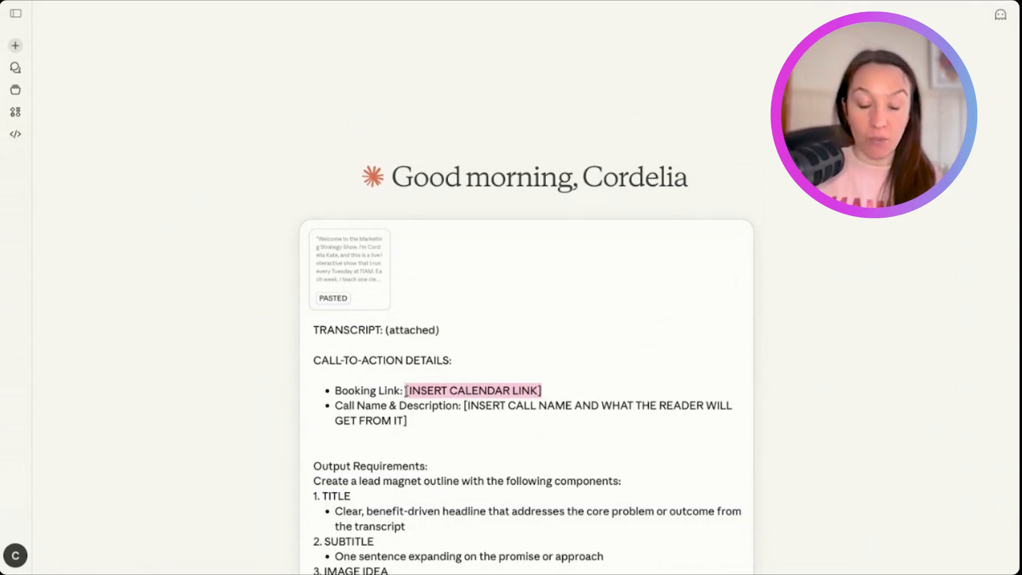
key(BackSpace)
key(Return)
key(BackSpace)
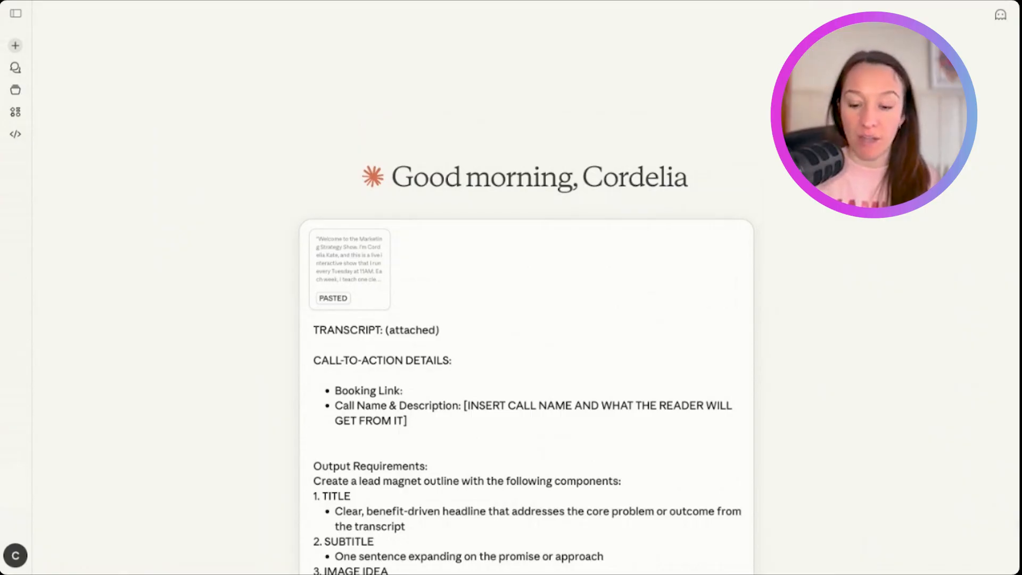
text(alenda)
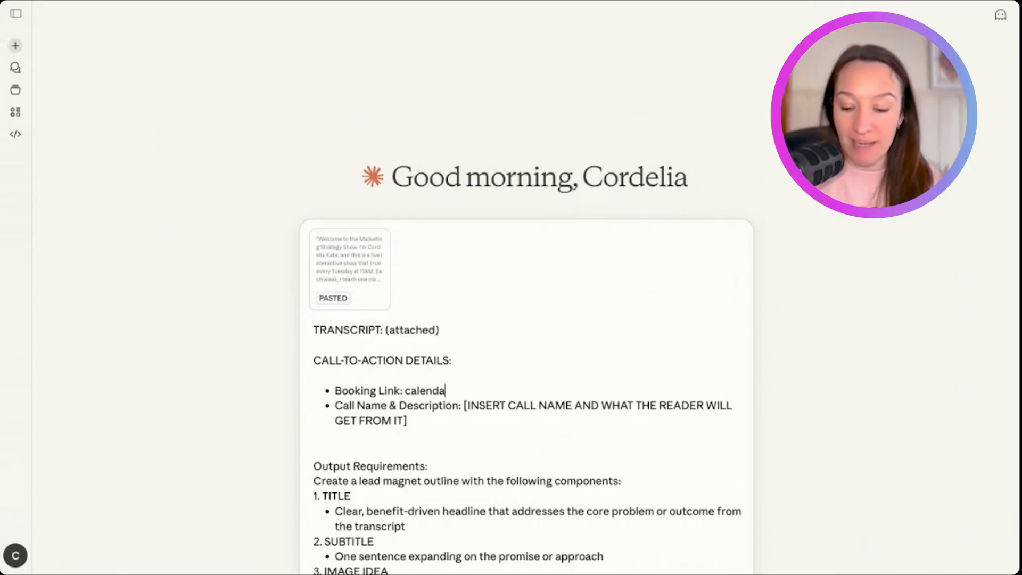
text(rlink.com)
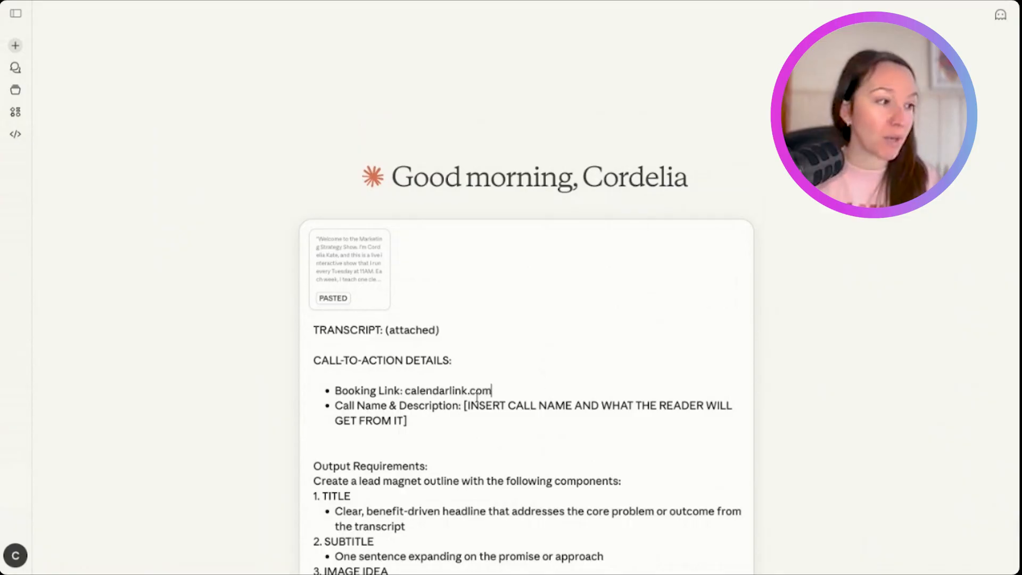
key(Return)
key(BackSpace)
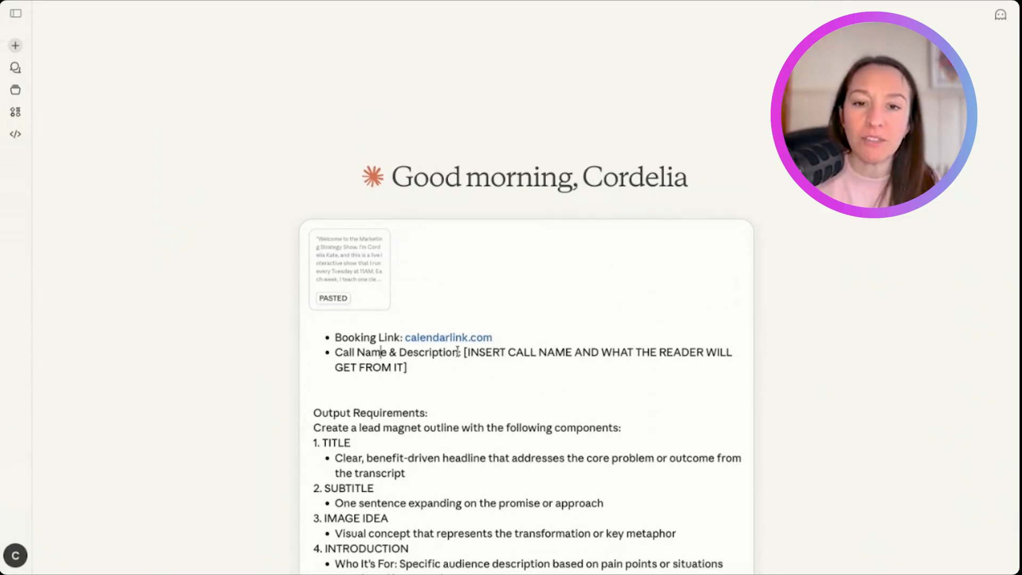
- Replace the call name and description placeholder with "1:1 Live Show Planning Session", adding that it helps someone conceptualise a live show for an AI content production system
click(462, 352)
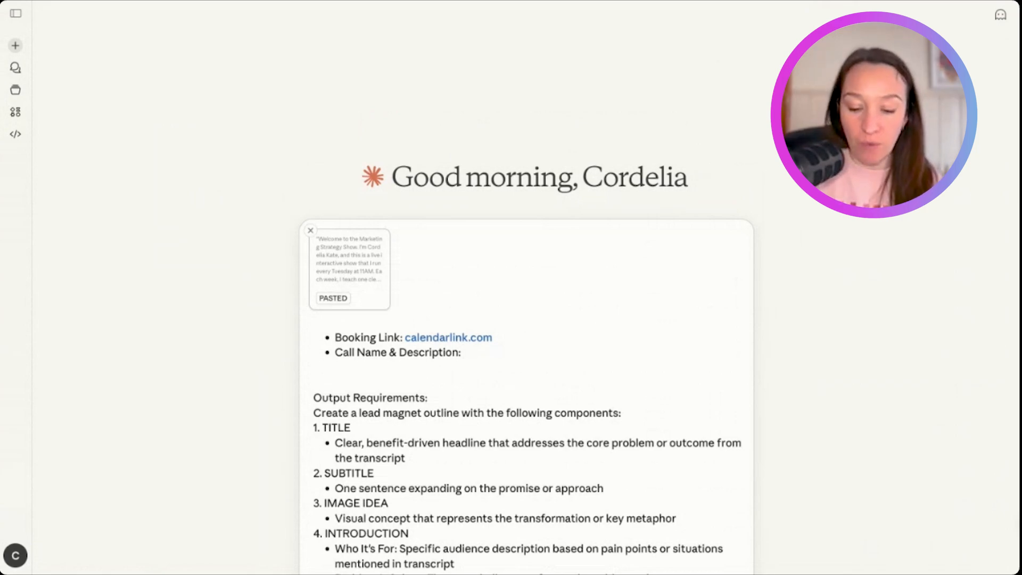
text(1:1 Live Sh)
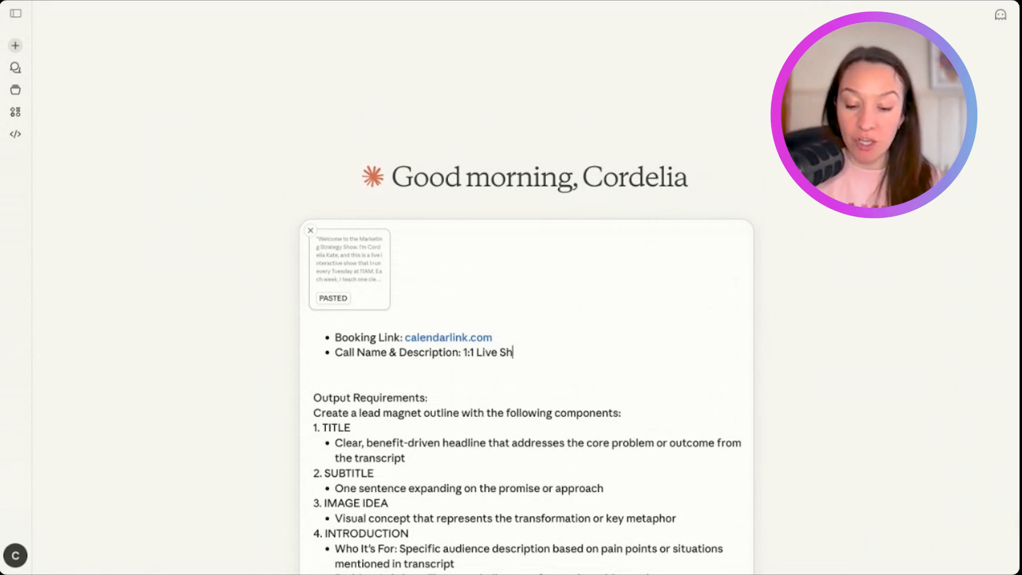
text(ow Planning Sess)
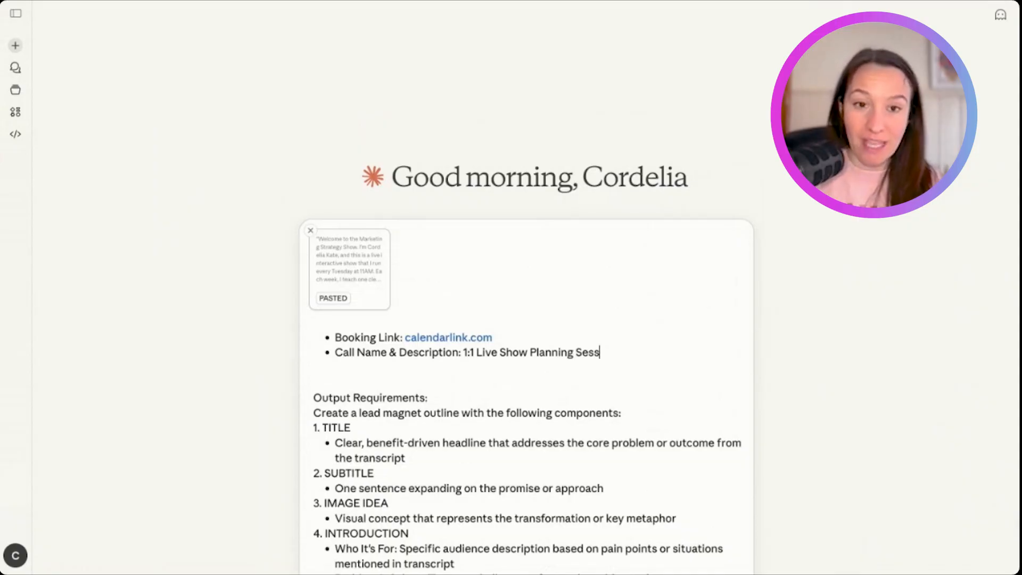
text(oon -)
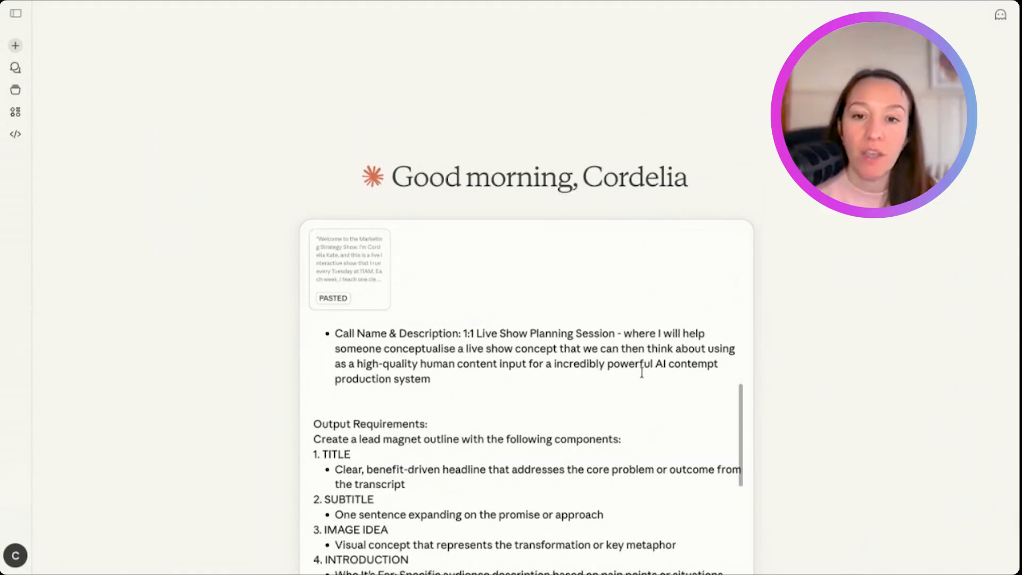
scroll(611, 410, up, 1)
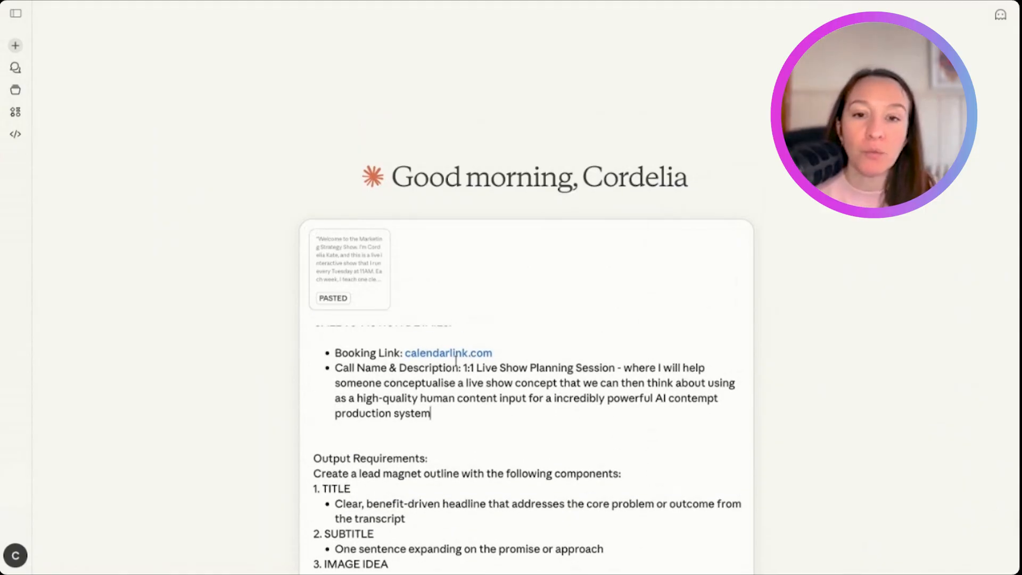
scroll(626, 405, up, 1)
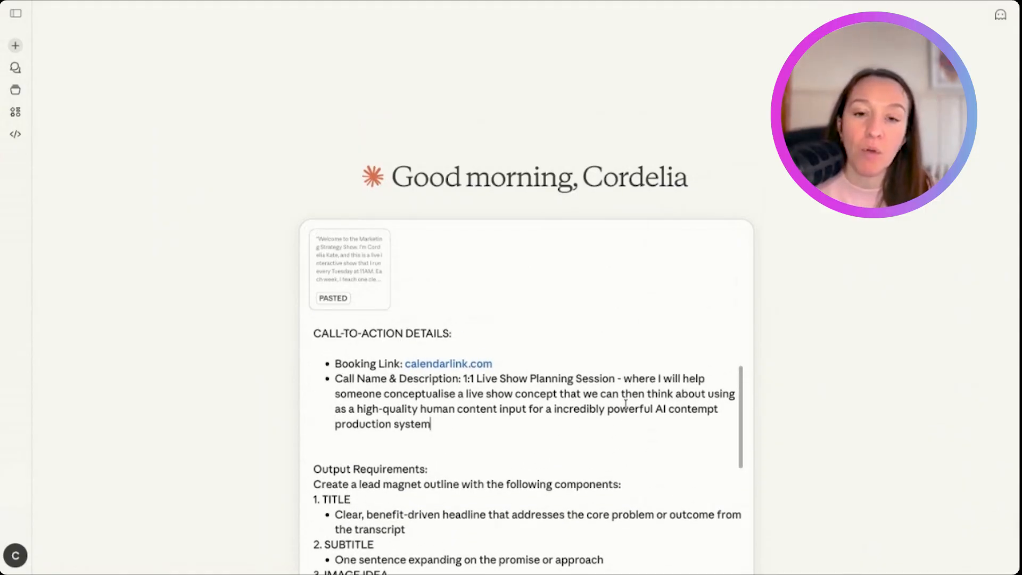
scroll(587, 350, down, 10)
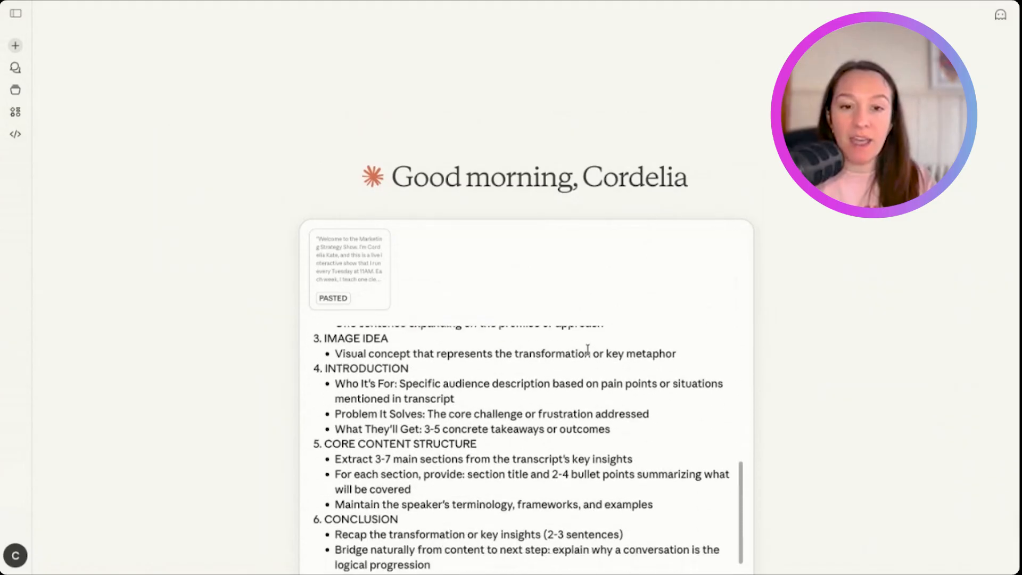
scroll(526, 399, down, 3)
key(Return)
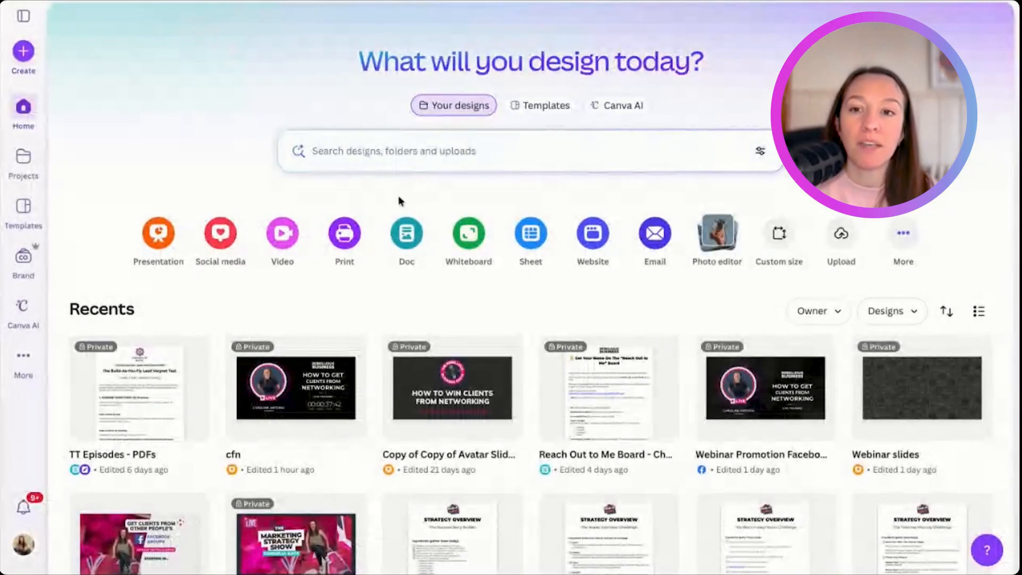
- Switch to Canva and create a new blank Doc
click(404, 235)
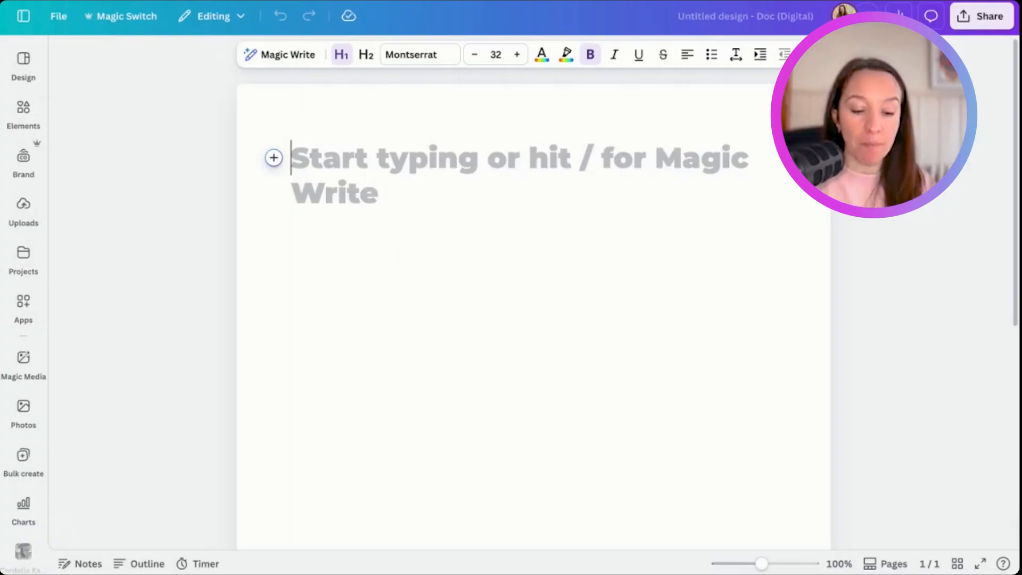
- Look through the Doc's quick-action list, from subheadings, tables and columns to charts and embeds, leaving the page blank
text(/)
scroll(375, 287, down, 1)
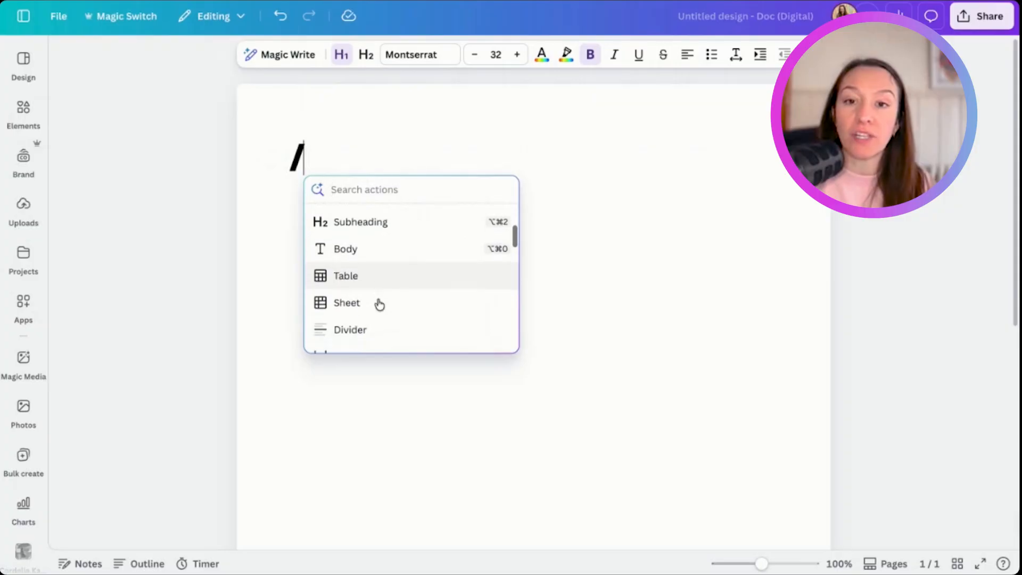
scroll(379, 304, down, 5)
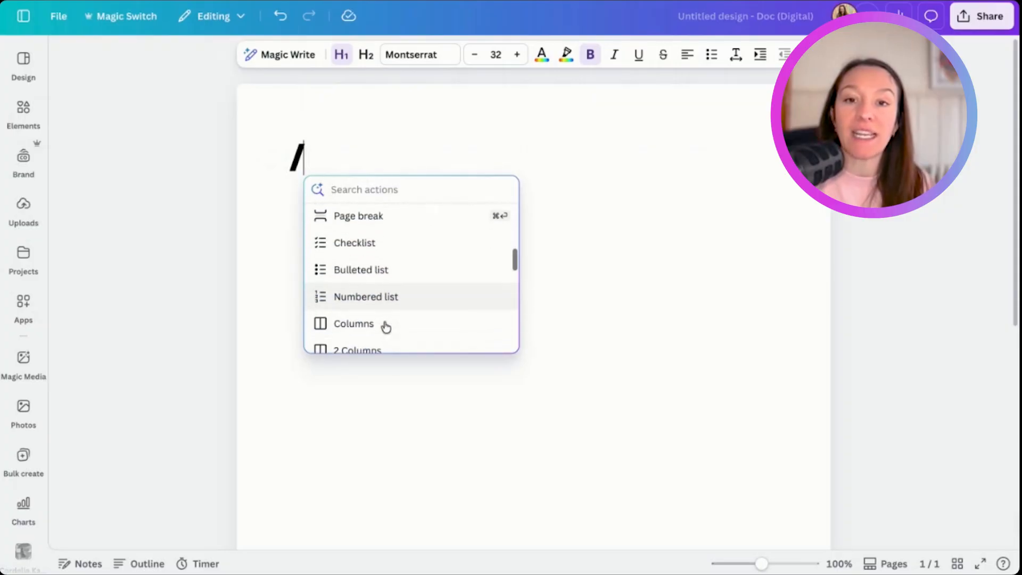
scroll(385, 326, down, 10)
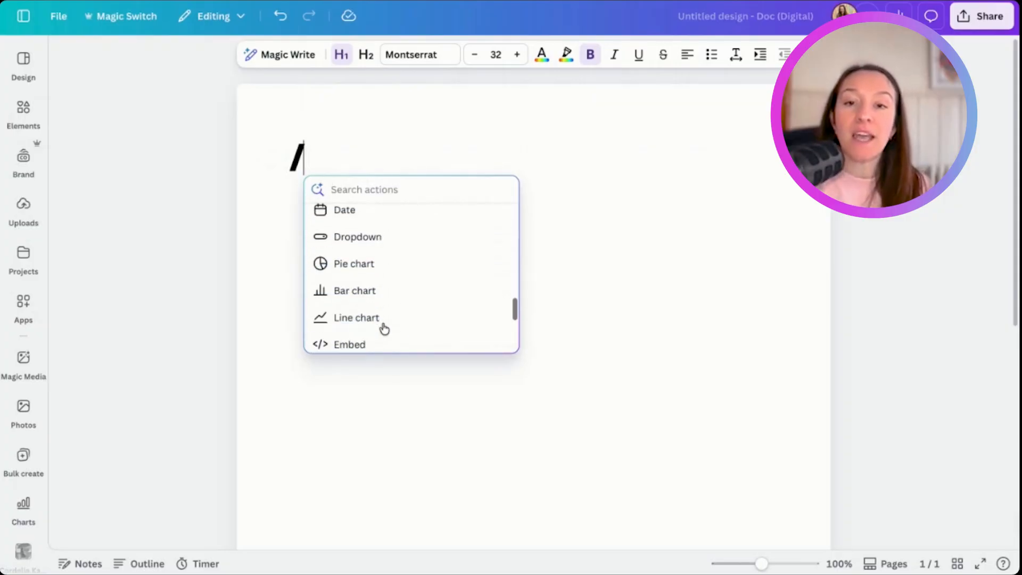
scroll(384, 328, down, 2)
click(451, 406)
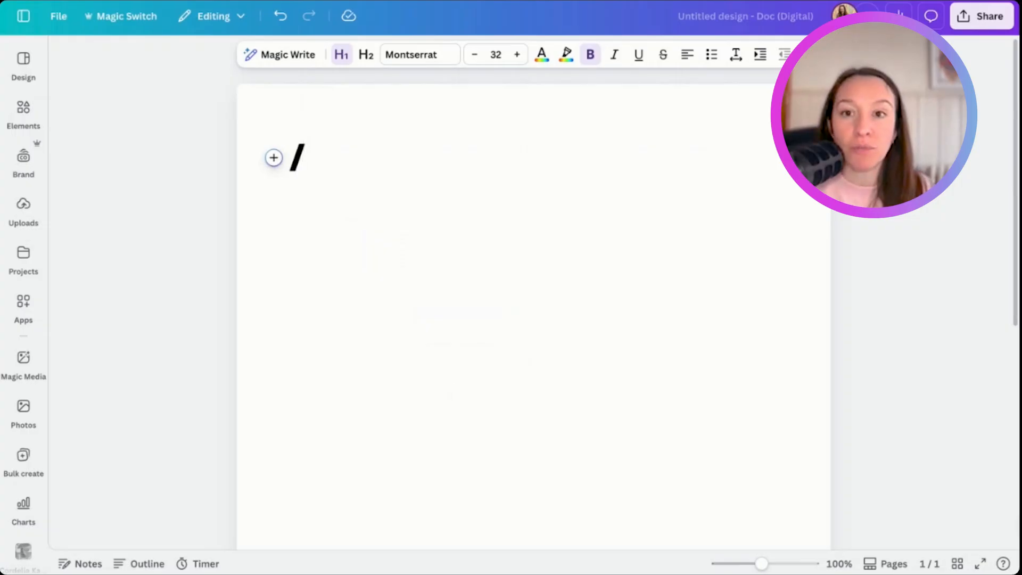
key(BackSpace)
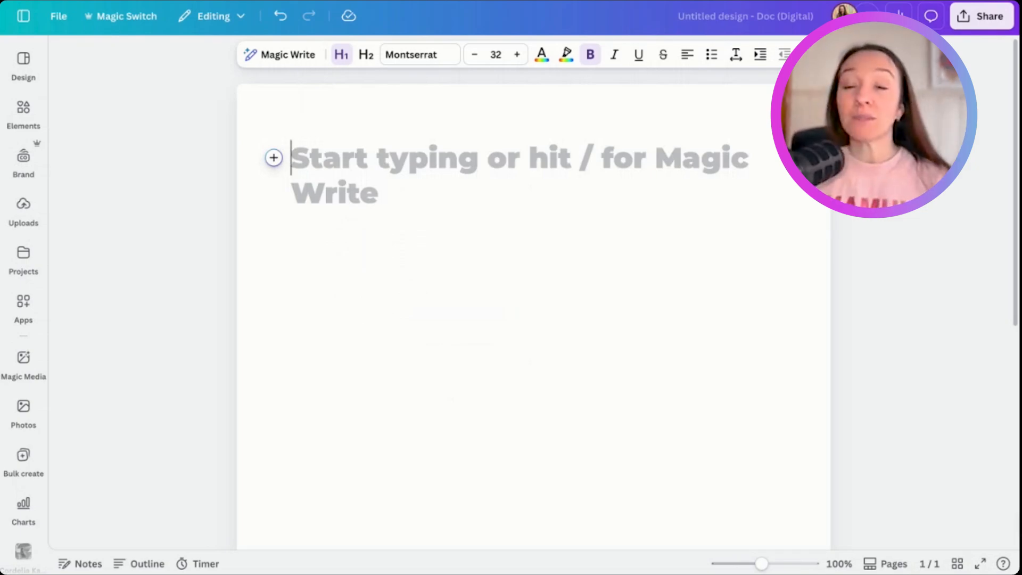
- Add the heading "Title goes here" with "Subtitle goes here" below it, and style the subtitle as an H2 subheading
text(Title goes here)
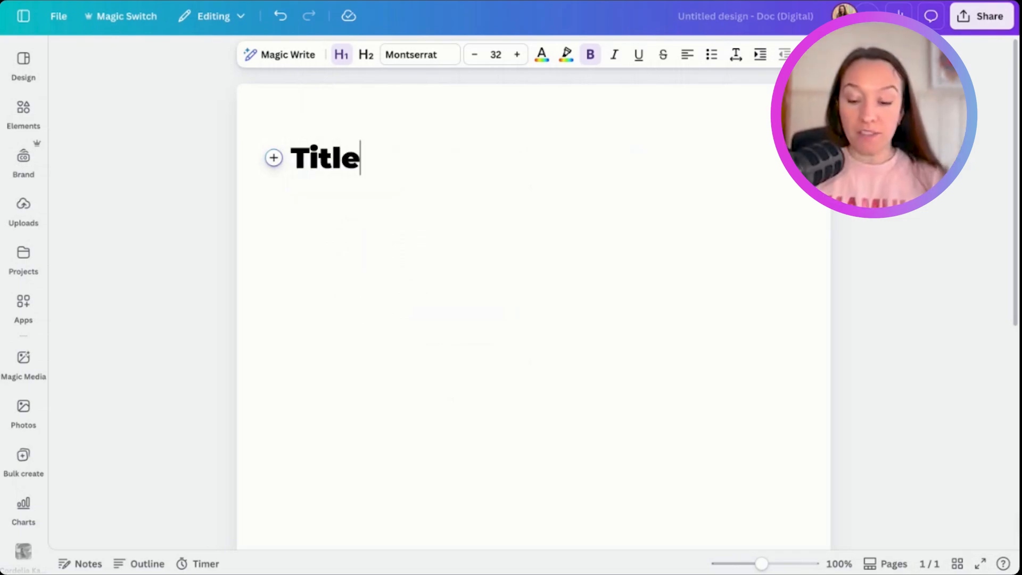
key(Return)
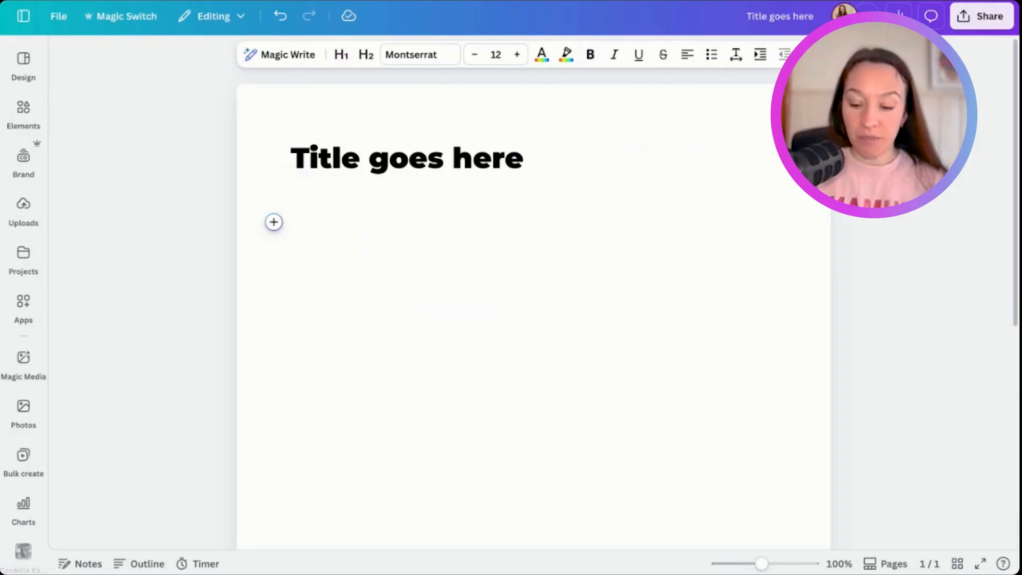
text(Subtitle goes here)
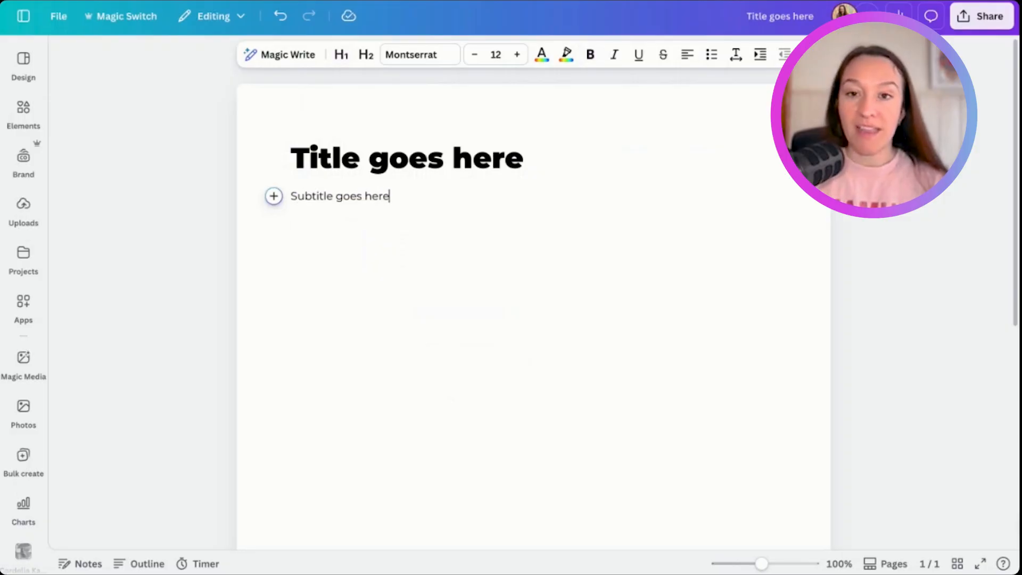
triple_click(338, 195)
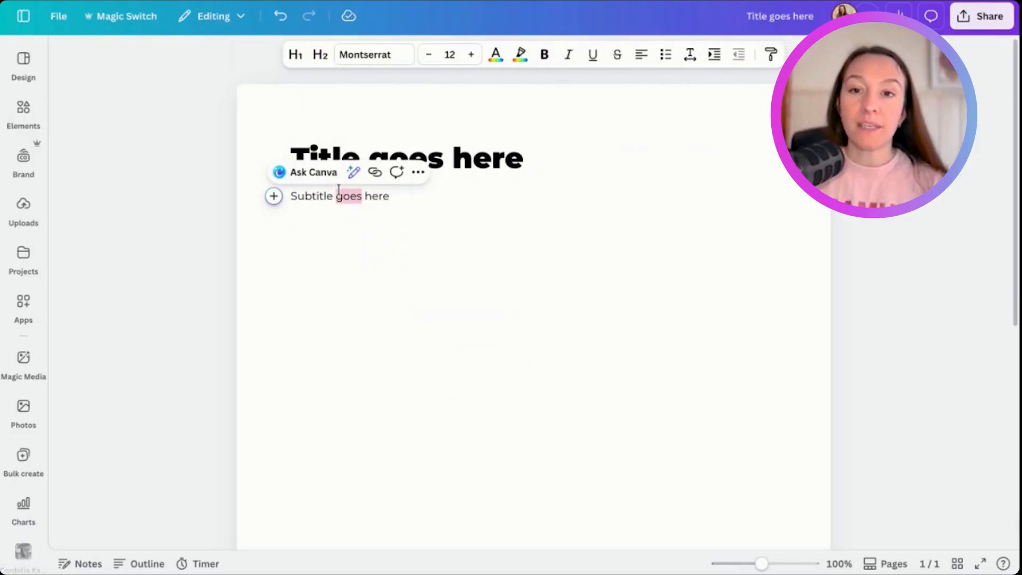
click(320, 55)
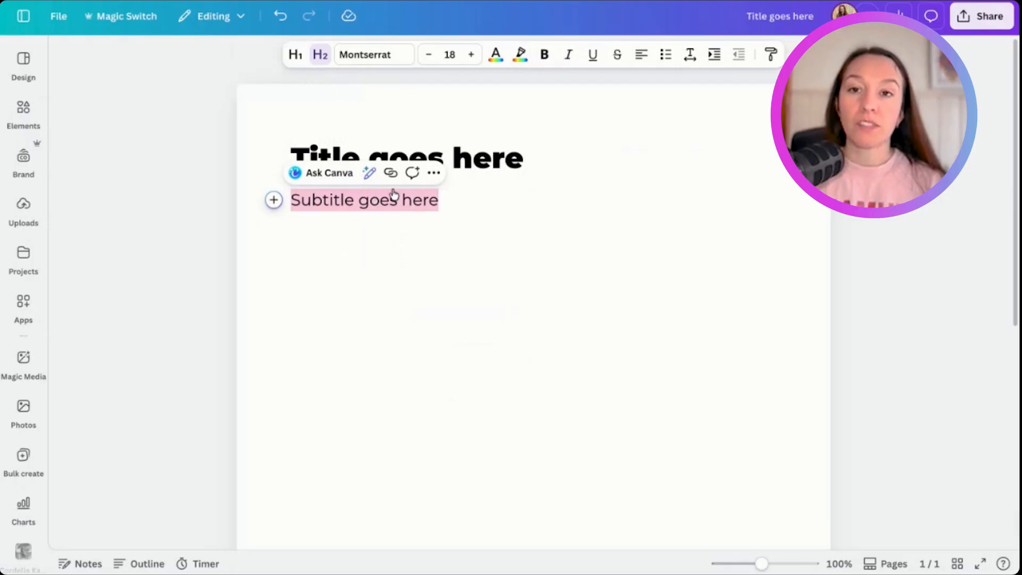
- Center-align both the title and the subtitle on the page
triple_click(482, 158)
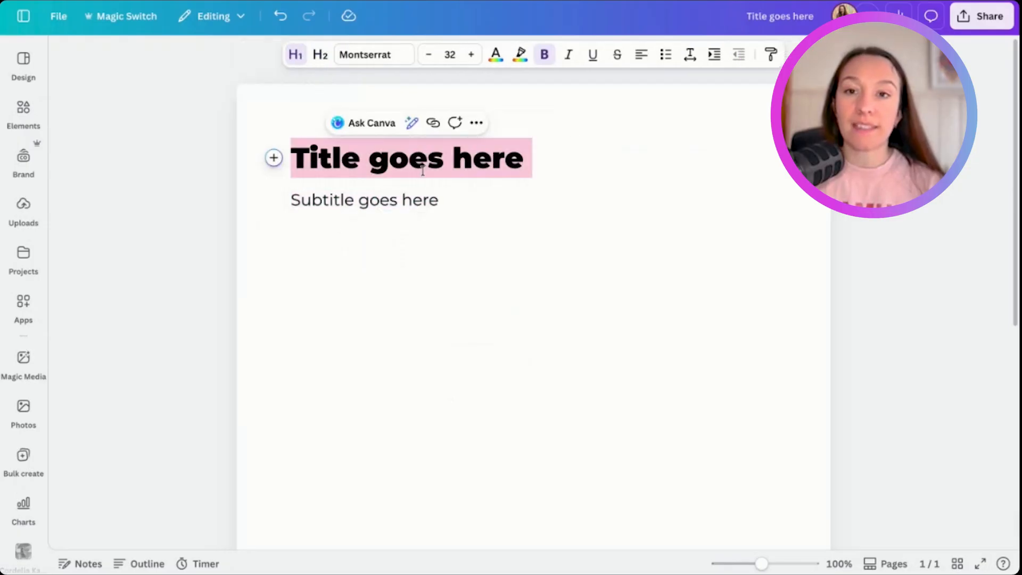
click(362, 209)
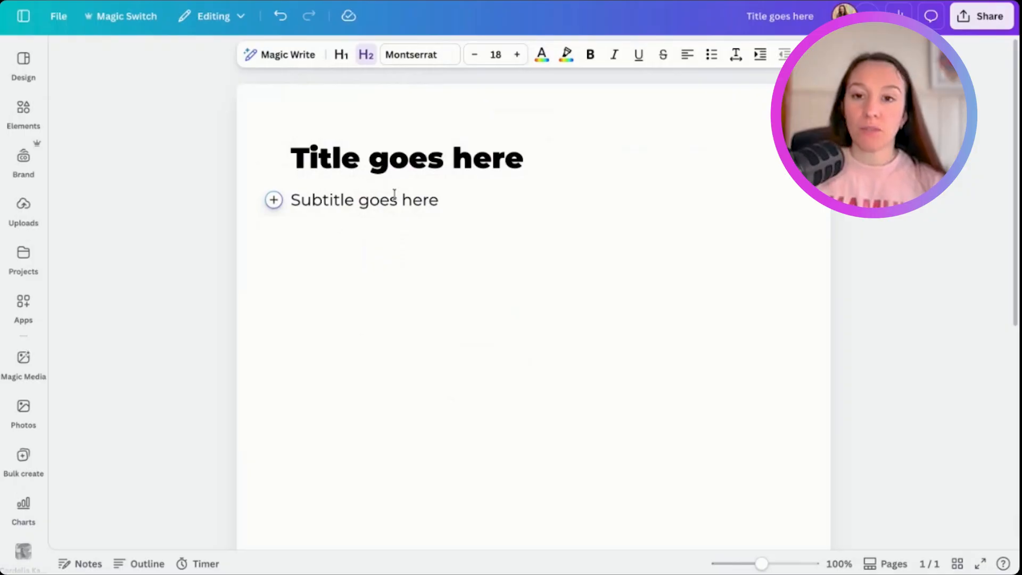
key(ctrl+a)
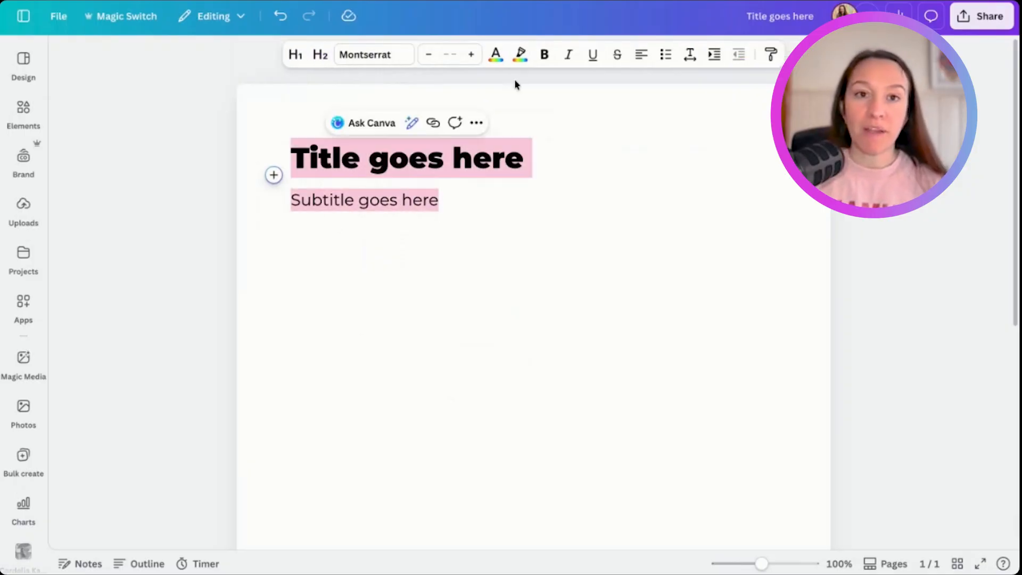
click(641, 54)
click(602, 377)
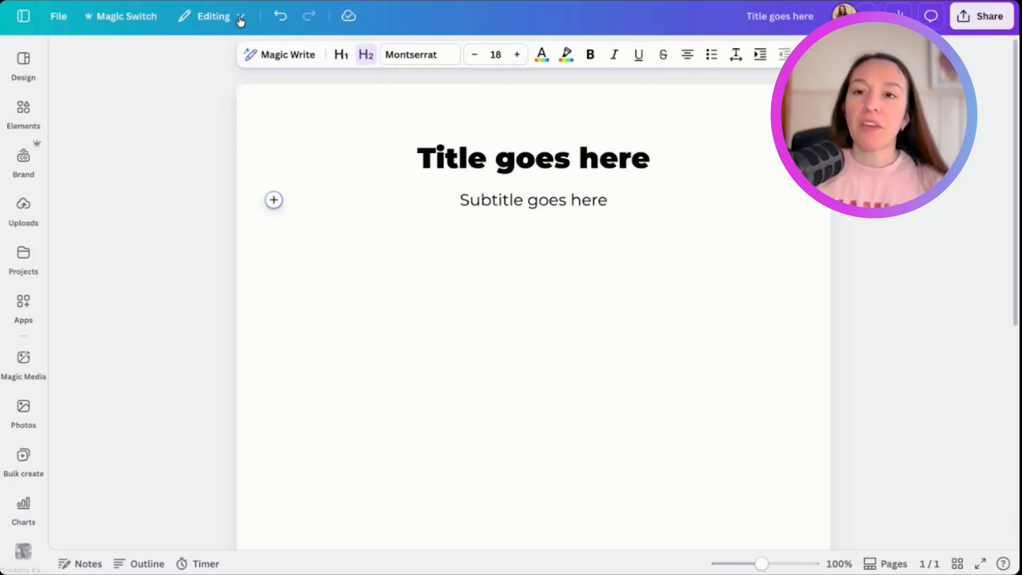
- Change the document's page size to A4 (21 × 29.7 cm) in the page setup
click(53, 17)
mouse_move(106, 184)
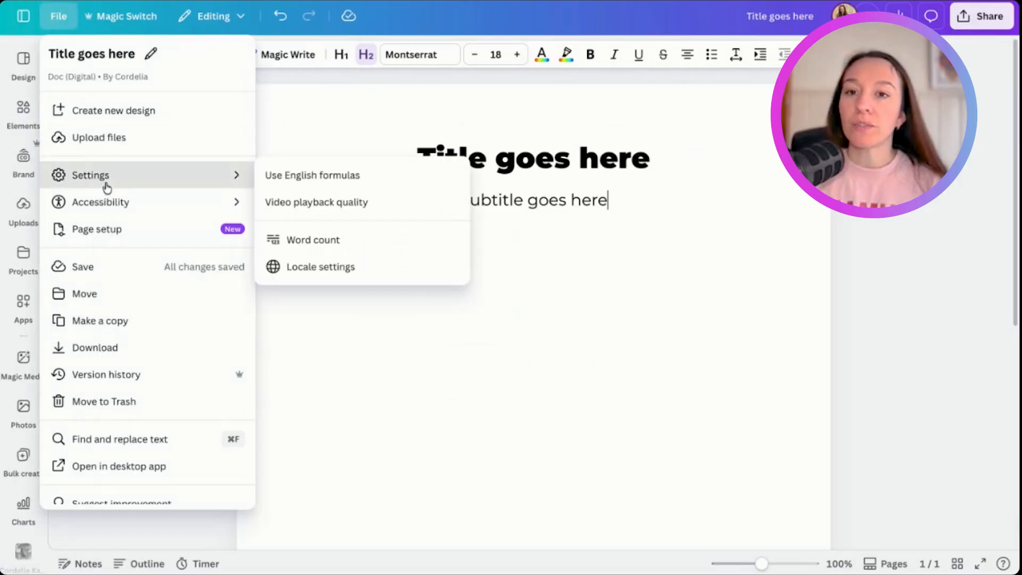
click(110, 230)
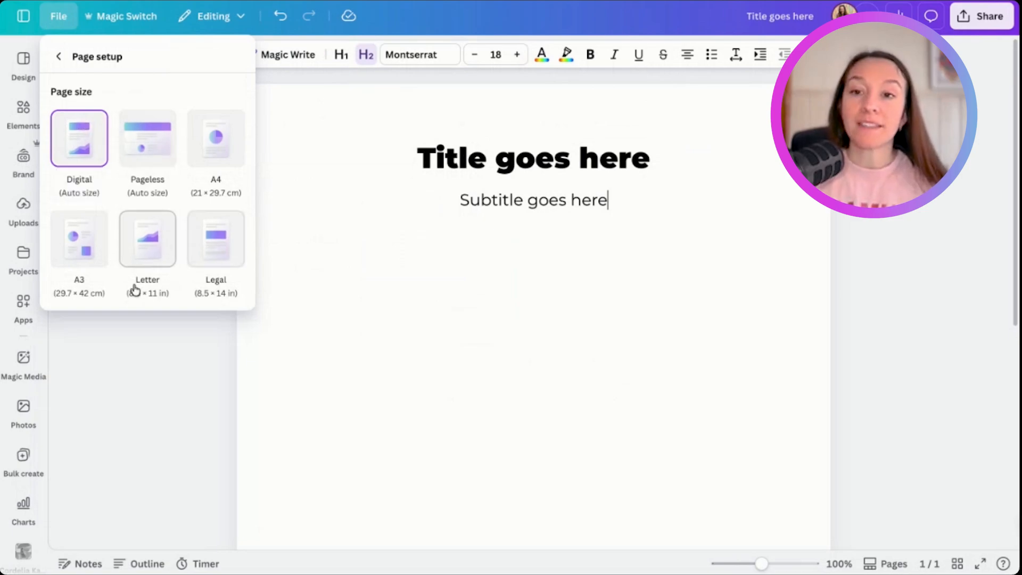
click(216, 139)
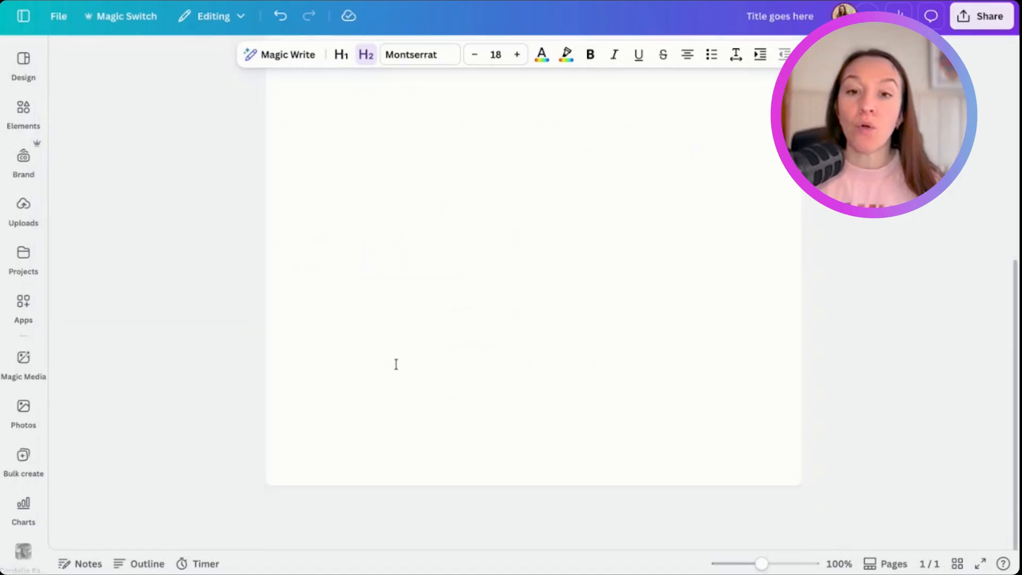
scroll(396, 373, down, 7)
scroll(422, 315, up, 7)
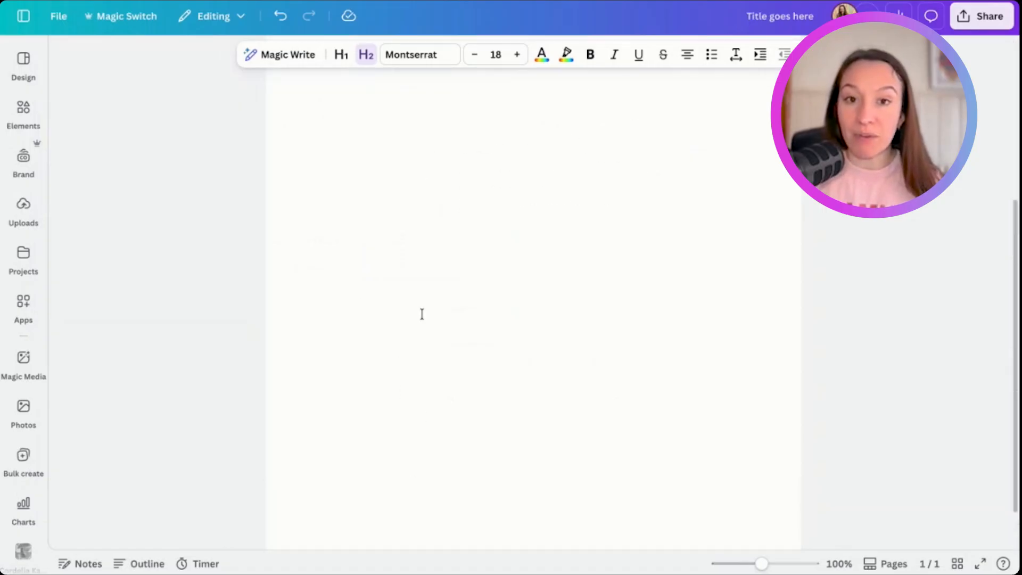
scroll(422, 314, down, 7)
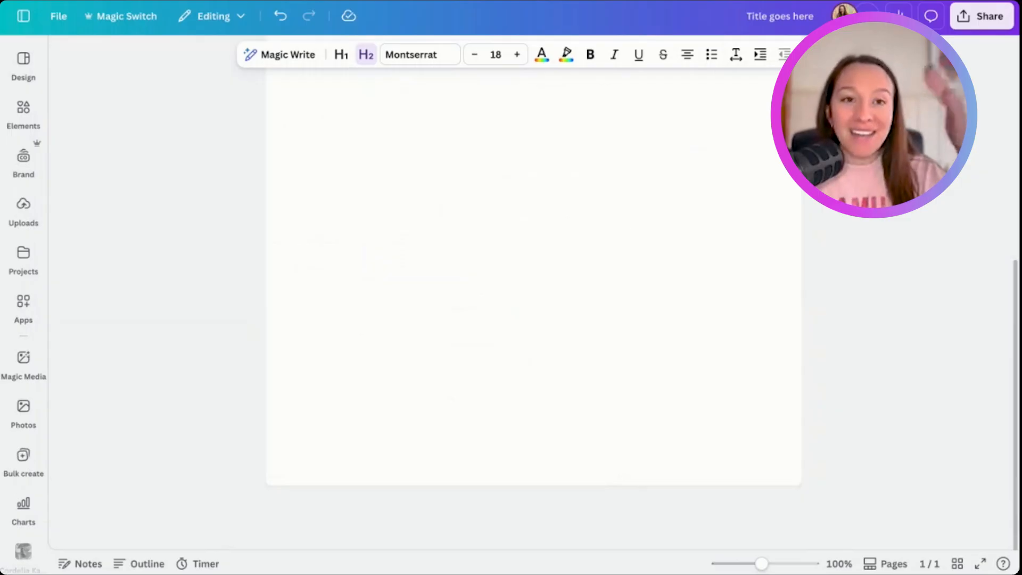
scroll(630, 128, up, 7)
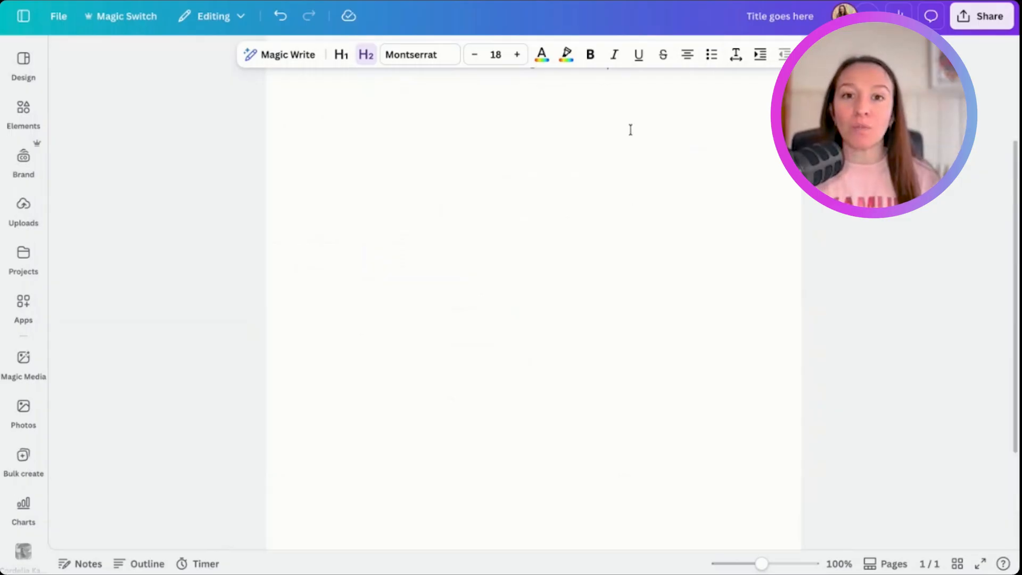
scroll(663, 336, down, 7)
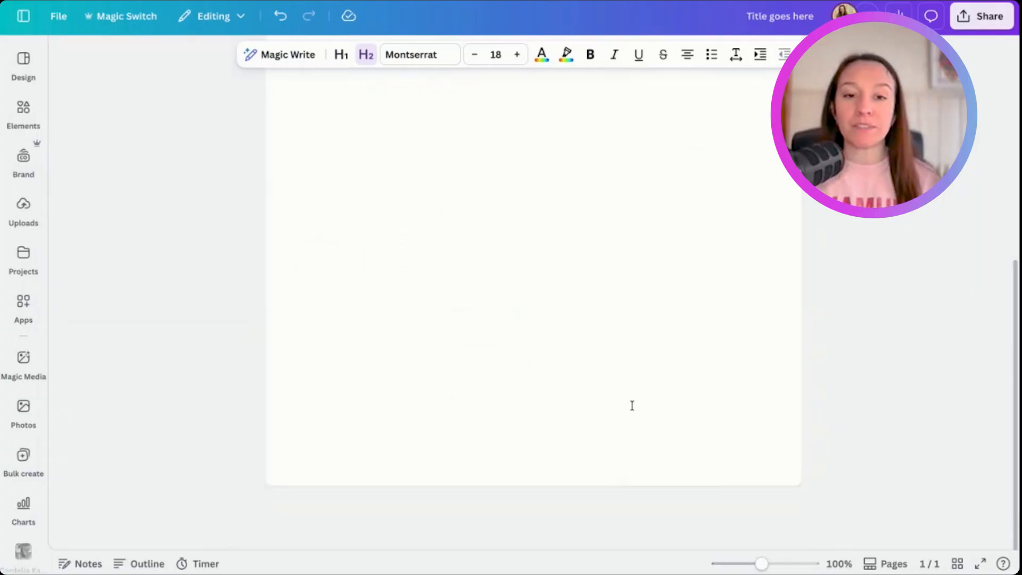
- Fill the A4 document with single-letter "k" lines below the subtitle until they run onto a second page, and inspect the page break
scroll(625, 477, up, 7)
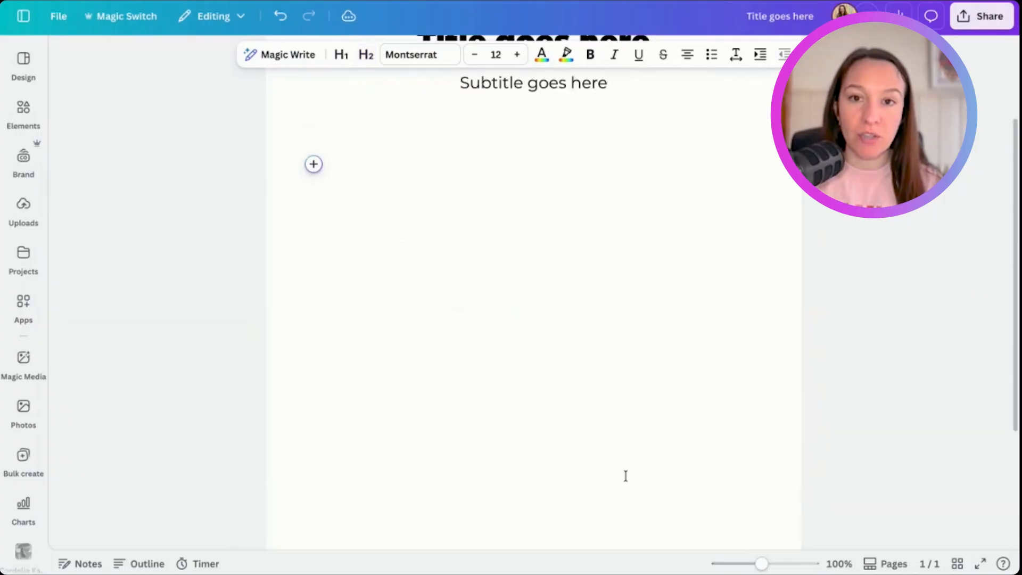
scroll(626, 476, down, 7)
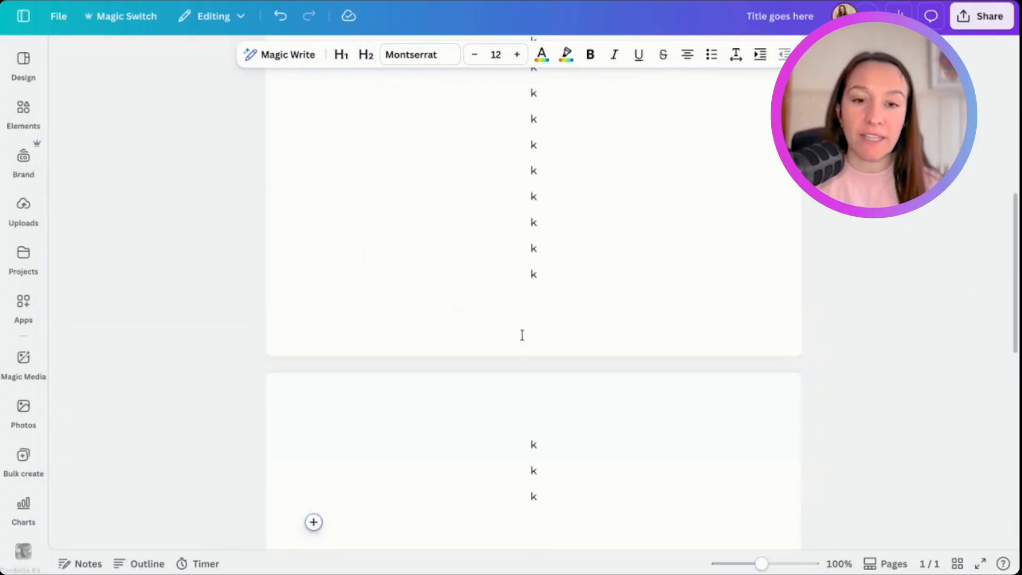
scroll(525, 372, down, 5)
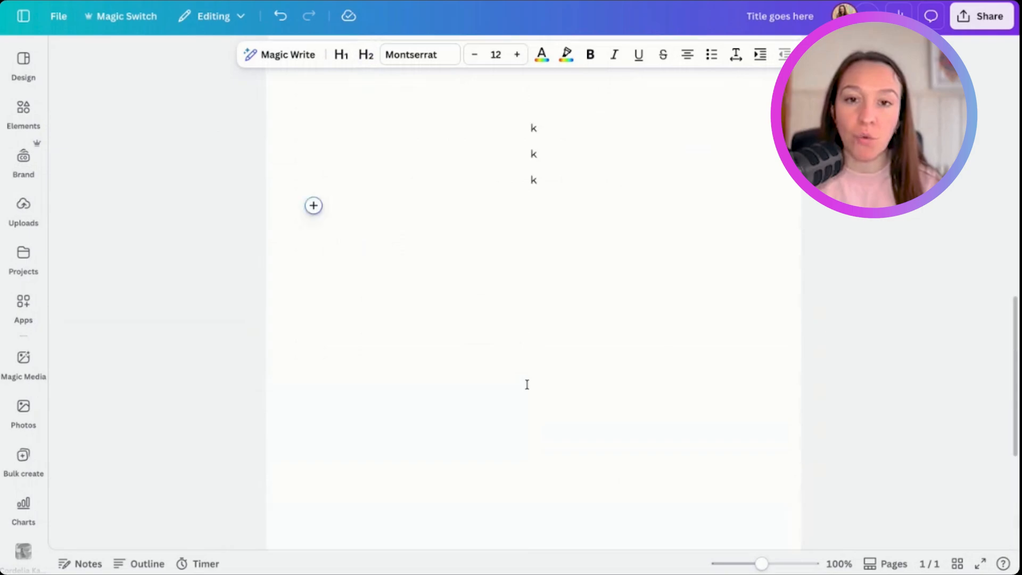
scroll(527, 381, up, 15)
scroll(487, 407, down, 10)
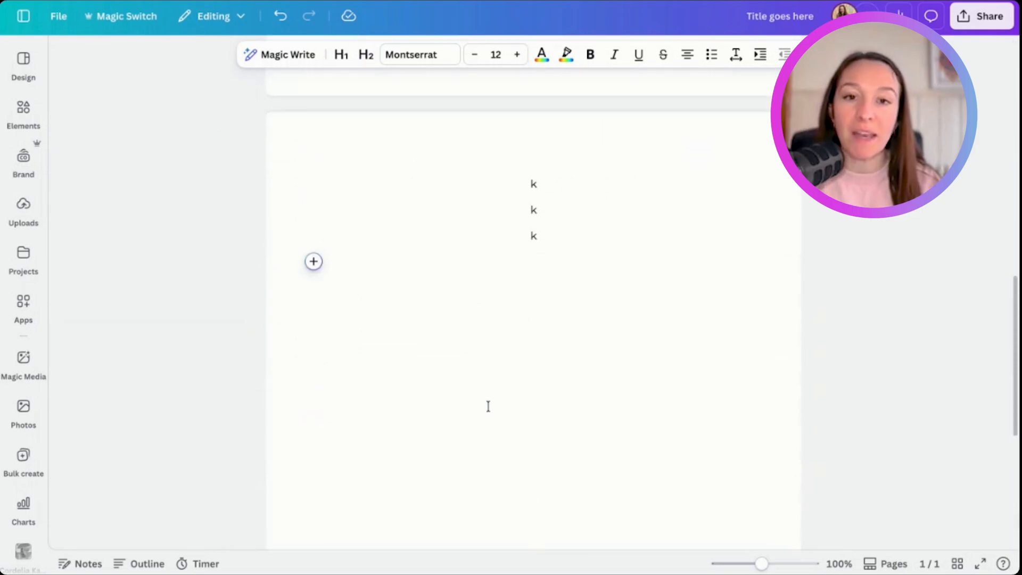
scroll(525, 262, up, 2)
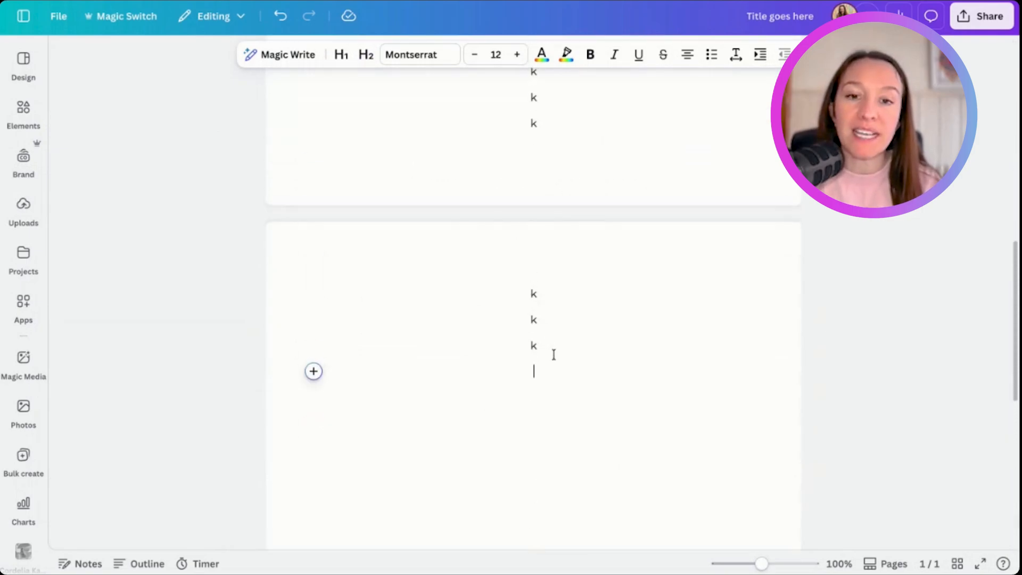
- Delete all the filler "k" lines below the subtitle
key(shift+Up)
key(shift+Up)
key(shift+Up)
key(shift+Up)
key(shift+Up)
key(BackSpace)
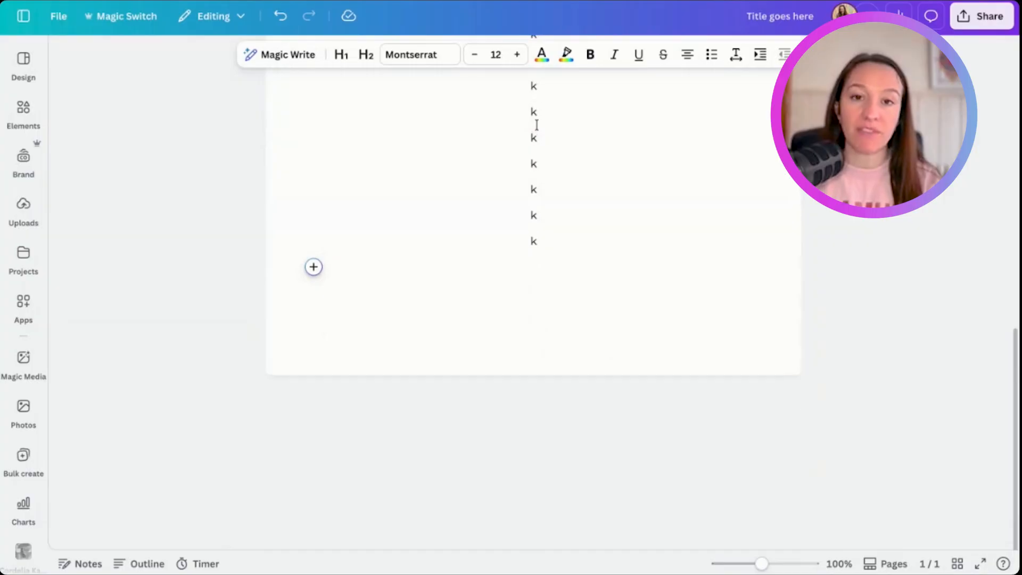
key(ctrl+z)
click(557, 372)
key(shift+Up)
key(shift+Up)
key(shift+Up)
key(shift+Up)
key(shift+Up)
key(shift+Up)
key(shift+Up)
key(shift+Up)
key(shift+Up)
key(shift+Up)
key(shift+Up)
key(shift+Up)
key(shift+Up)
key(shift+Up)
key(shift+Up)
key(shift+Up)
key(shift+Up)
key(shift+Up)
key(shift+Up)
key(shift+Up)
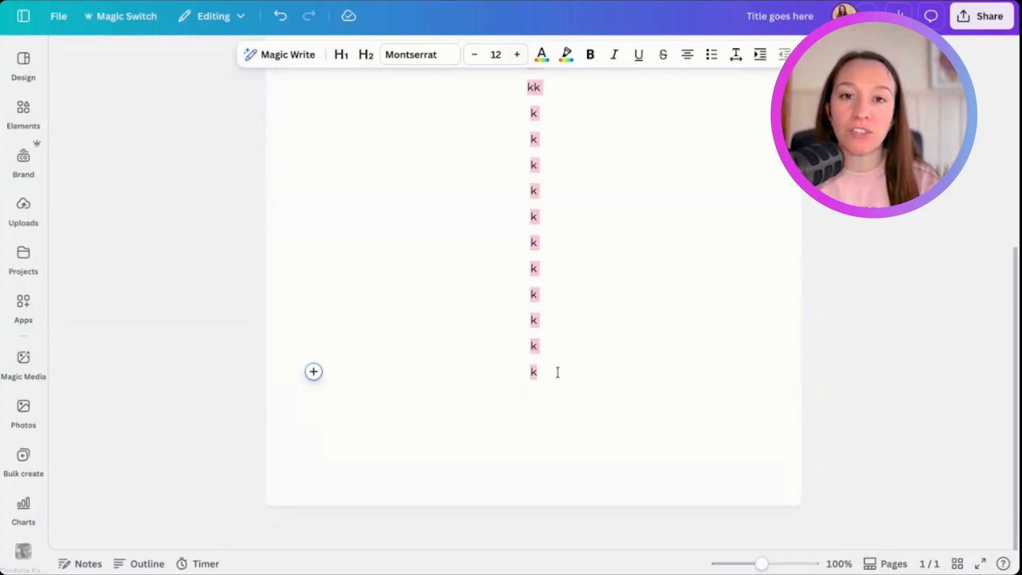
click(529, 246)
key(shift+Down)
key(shift+Down)
drag(529, 246, 567, 516)
key(BackSpace)
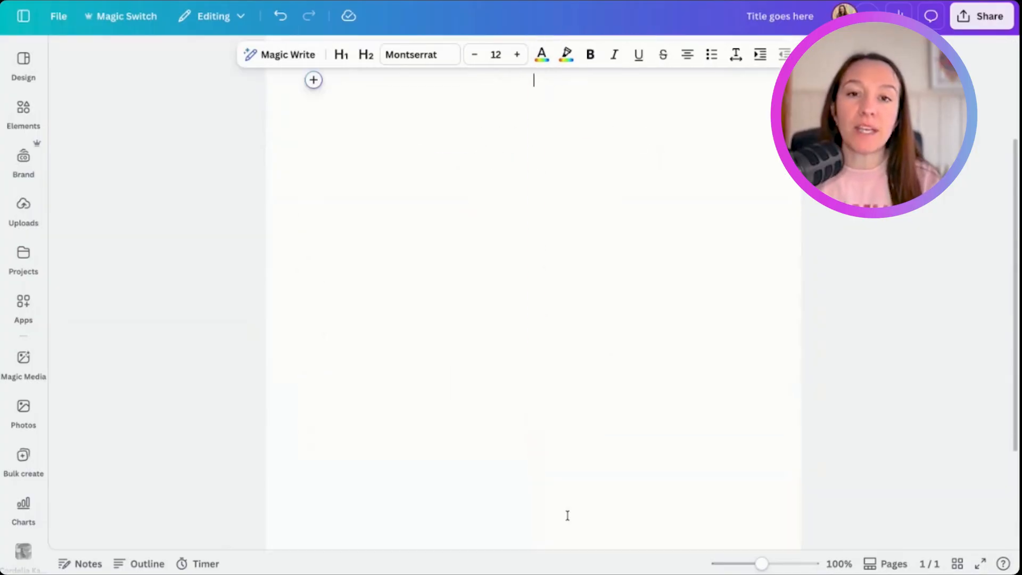
- Try out an embedded blank banner design in the Doc, adding a second page to it, and close it without keeping it
scroll(551, 373, up, 3)
click(306, 230)
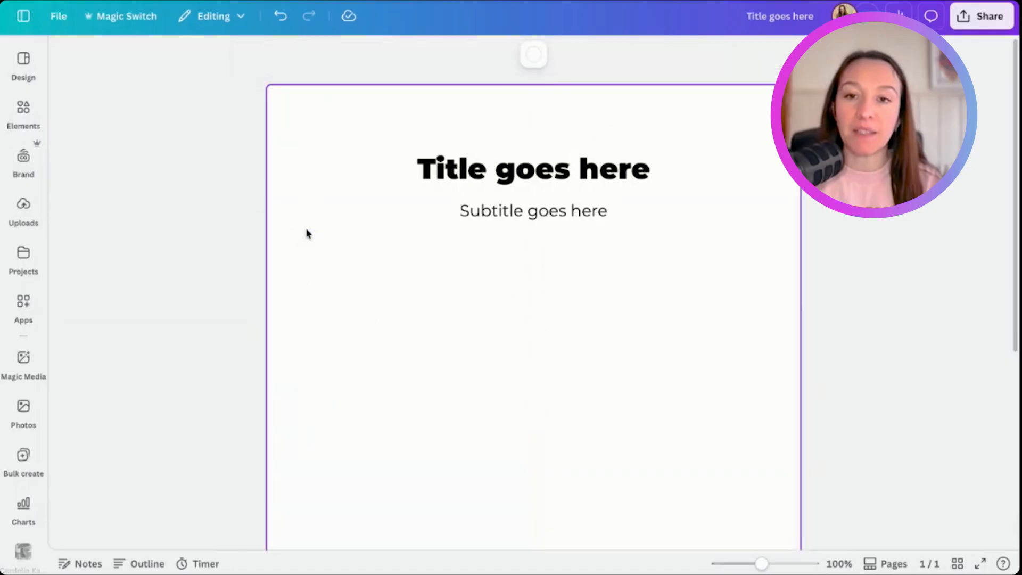
click(317, 247)
click(314, 240)
click(580, 344)
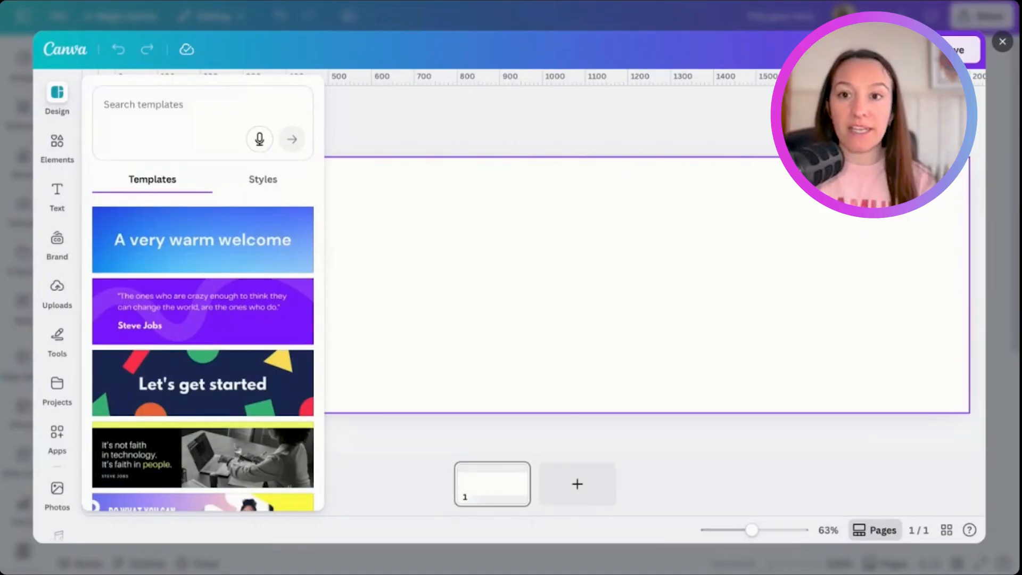
click(515, 474)
click(557, 368)
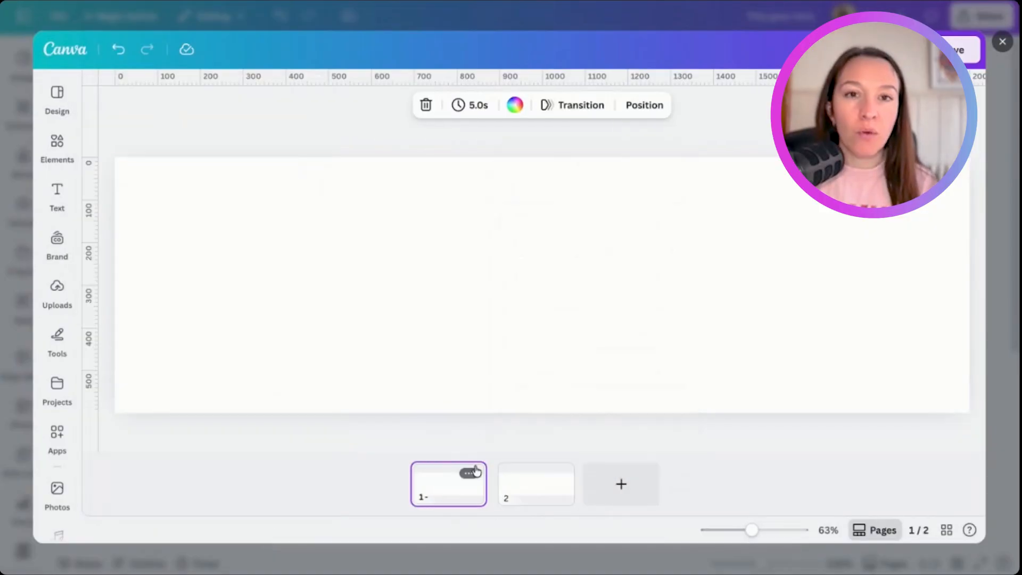
click(463, 223)
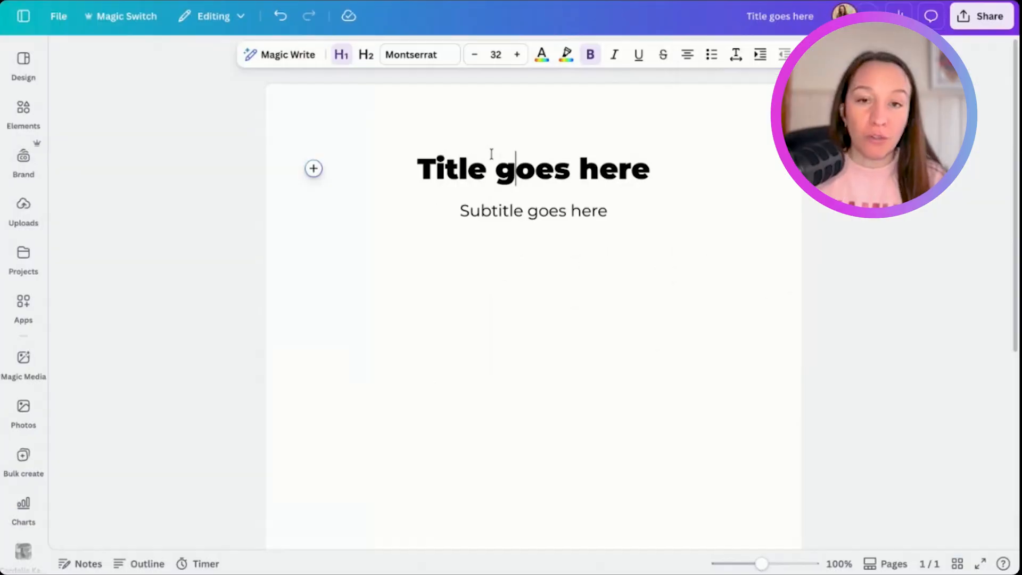
- Add an empty heading line above "Title goes here" at the start of the document
click(419, 165)
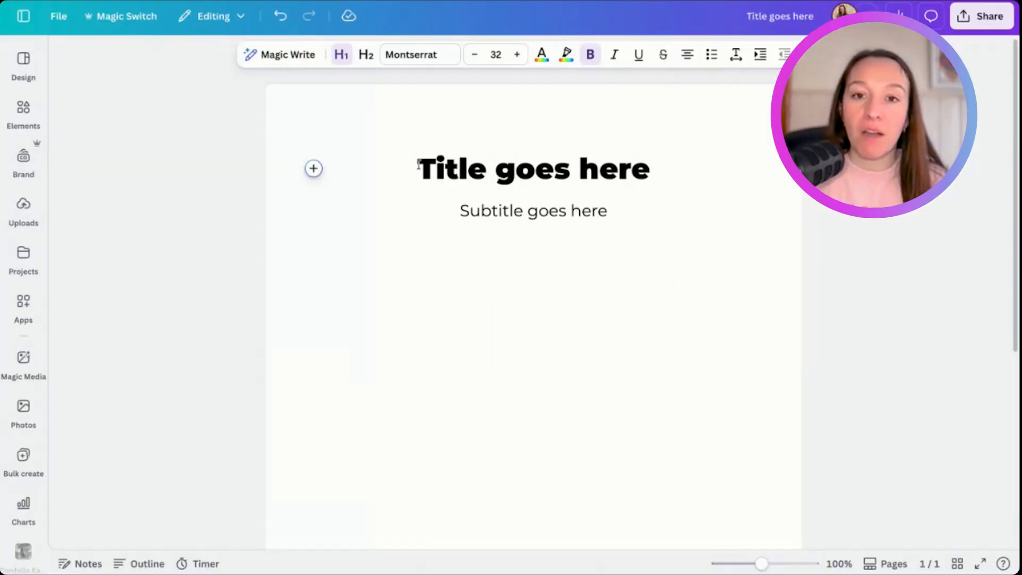
key(Return)
scroll(457, 255, down, 5)
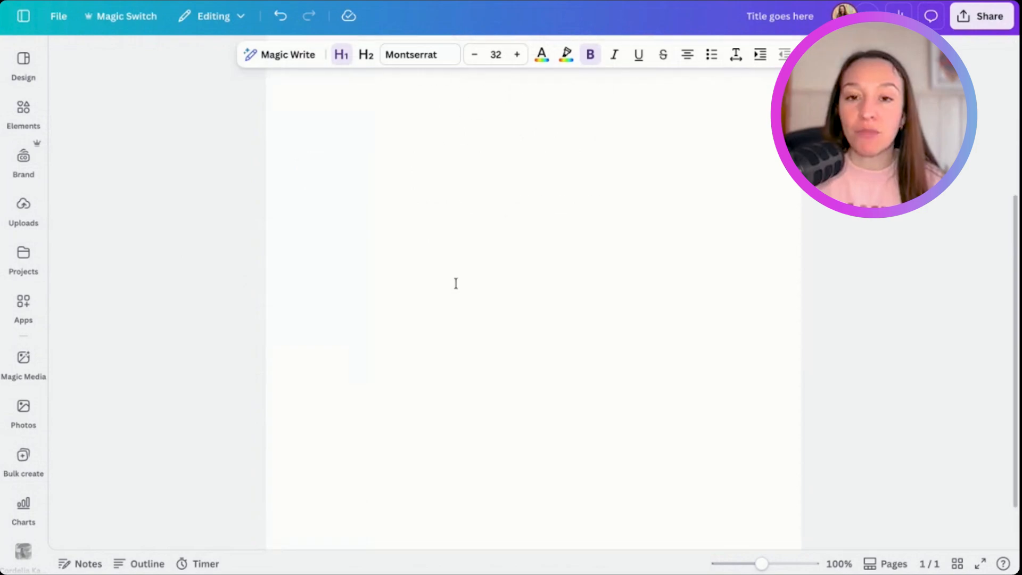
scroll(456, 283, down, 3)
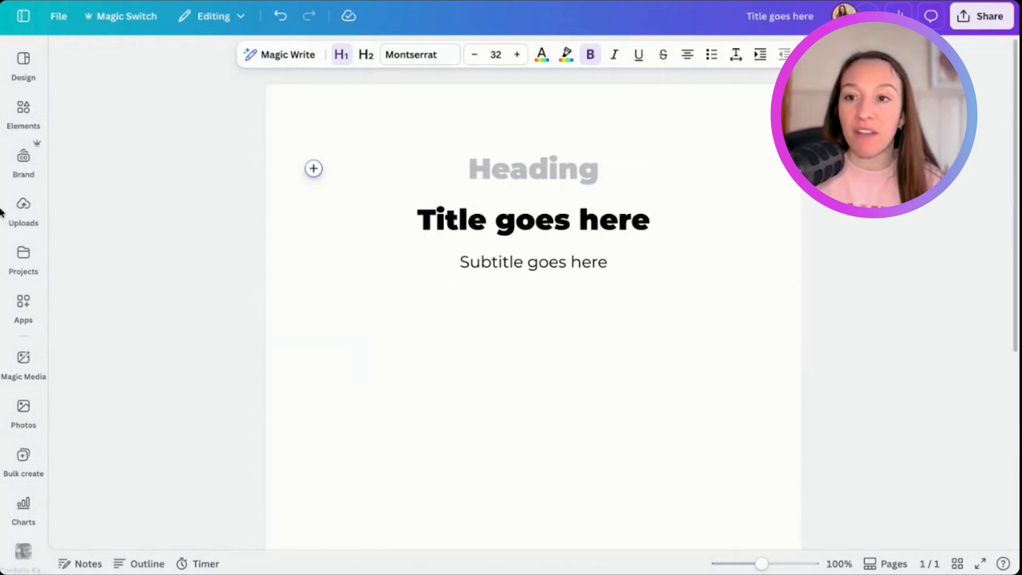
- Find the brand logo in the uploads, place it above the title, and adjust the blank space between logo and title
click(23, 206)
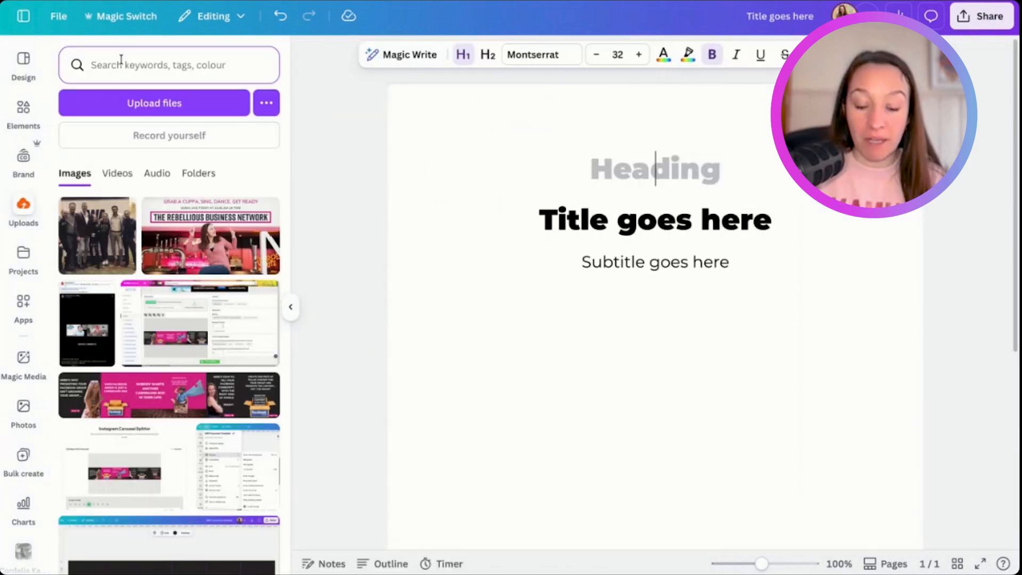
text(cordelia kate)
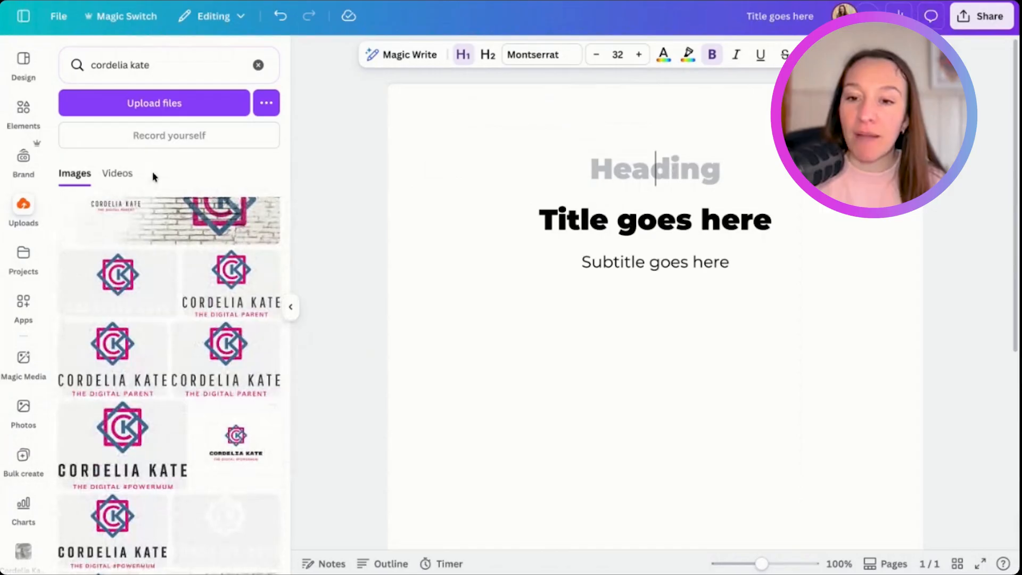
click(238, 446)
drag(239, 446, 492, 303)
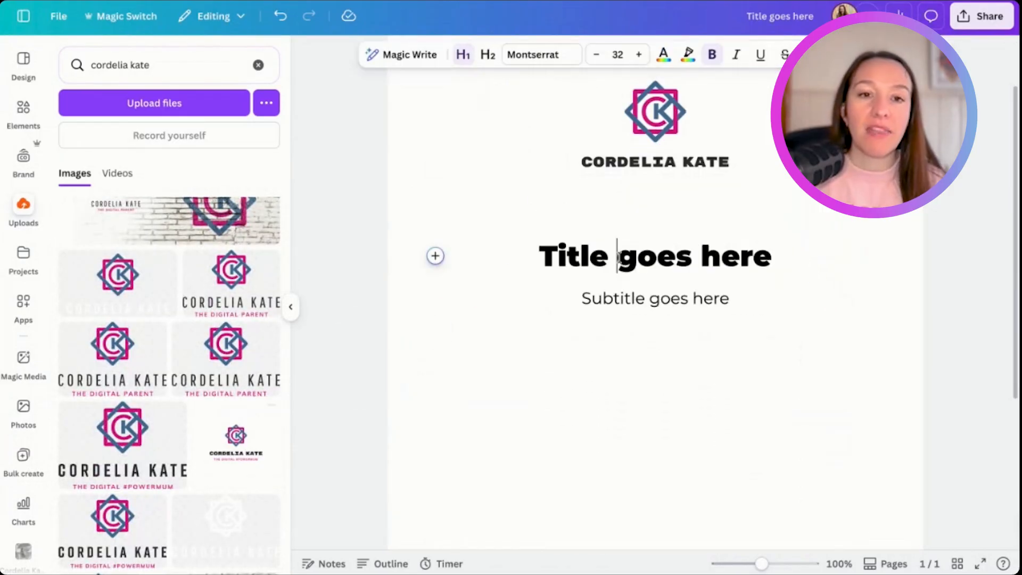
click(612, 160)
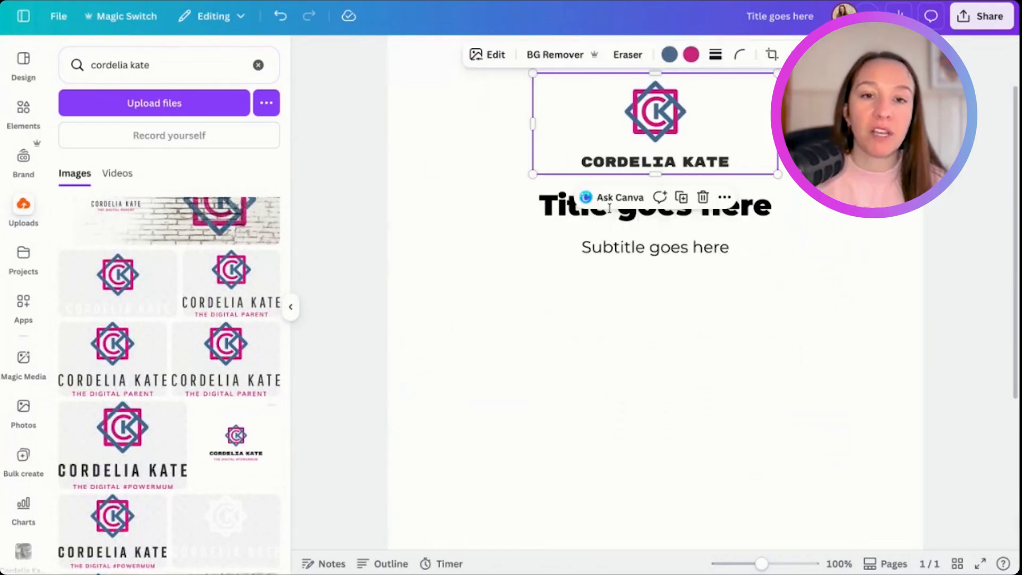
click(528, 208)
- Add a line reading "Body Text" below the subtitle
click(753, 288)
key(Return)
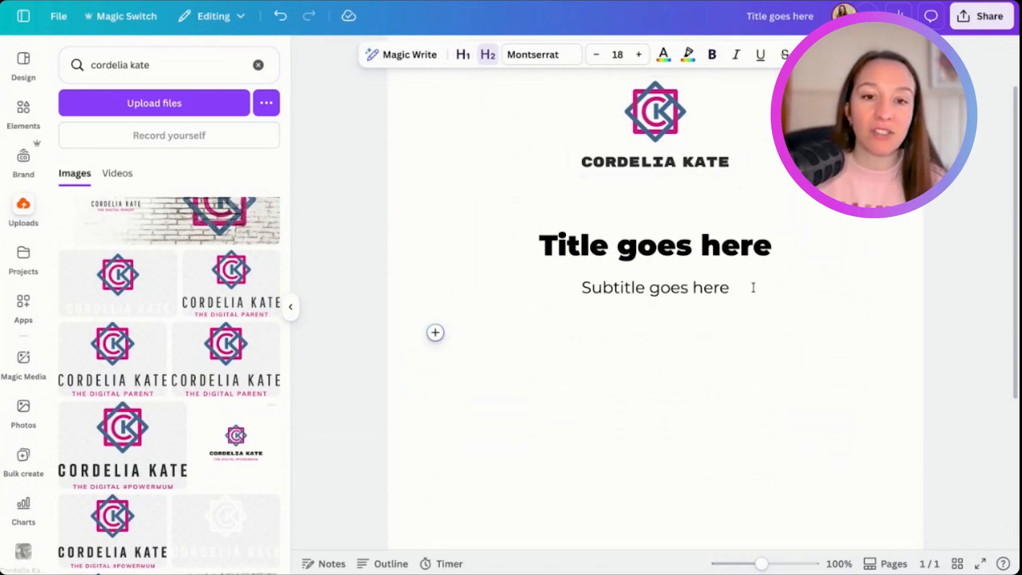
text(Body Text)
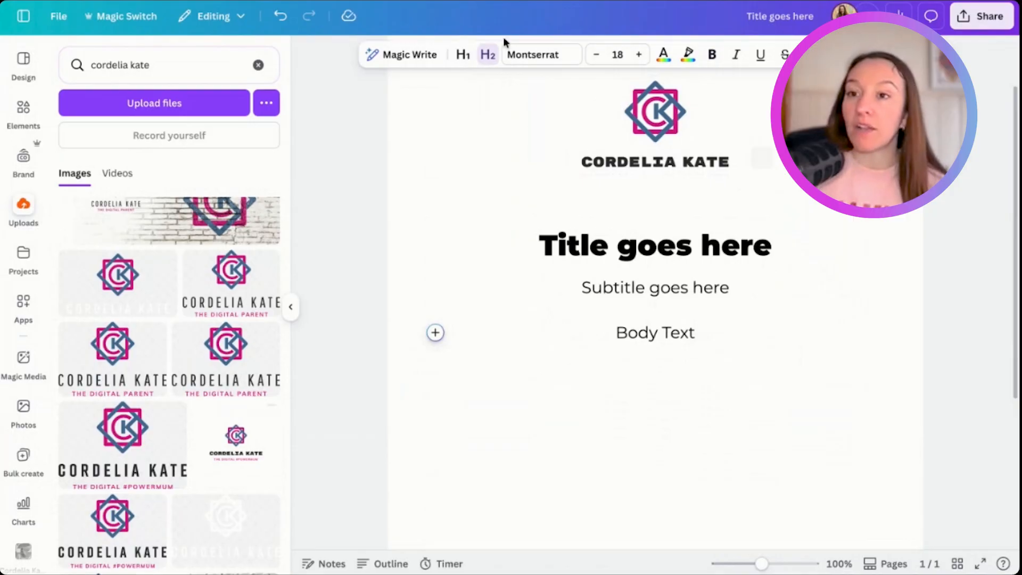
- Browse the Doc templates, including the full Docs with scrollables collection, the Brand Templates and the general results
click(23, 60)
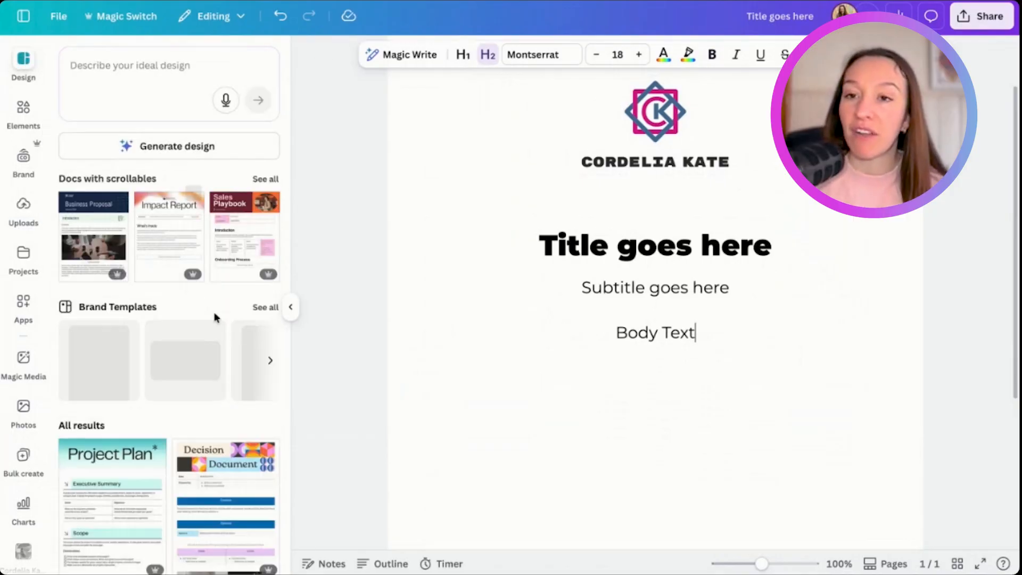
scroll(217, 347, down, 2)
scroll(218, 341, up, 2)
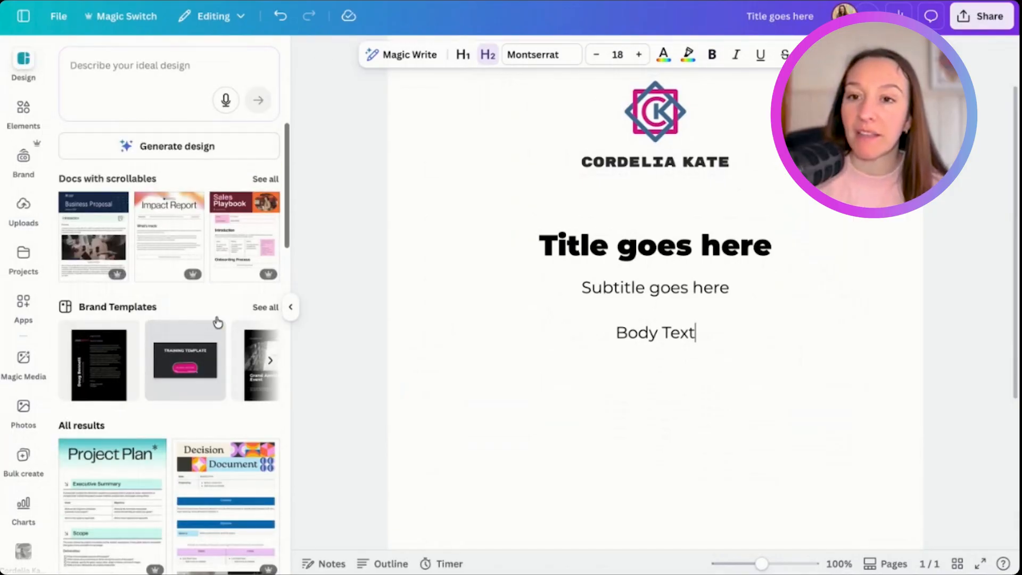
click(265, 180)
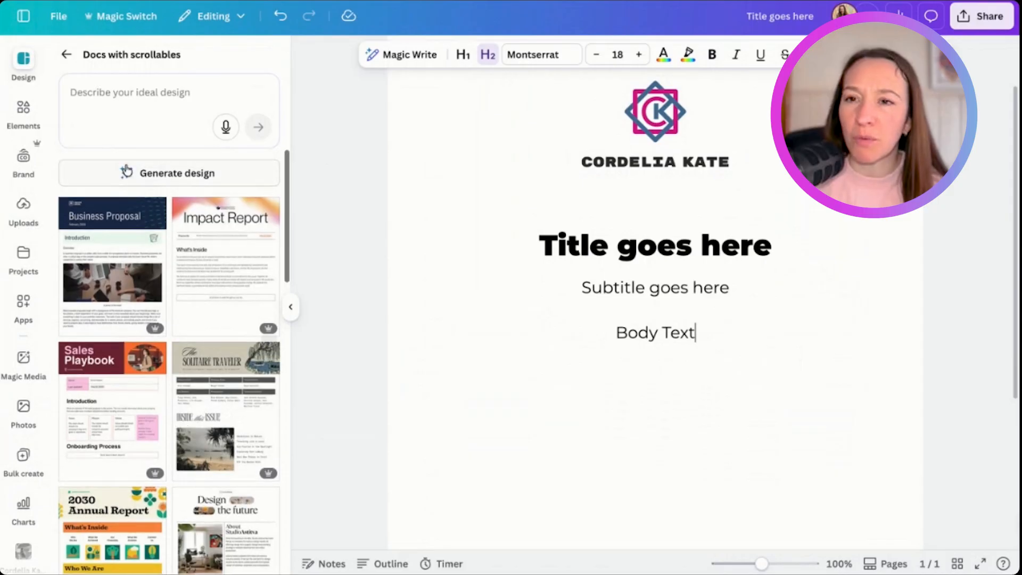
click(66, 54)
scroll(114, 226, down, 6)
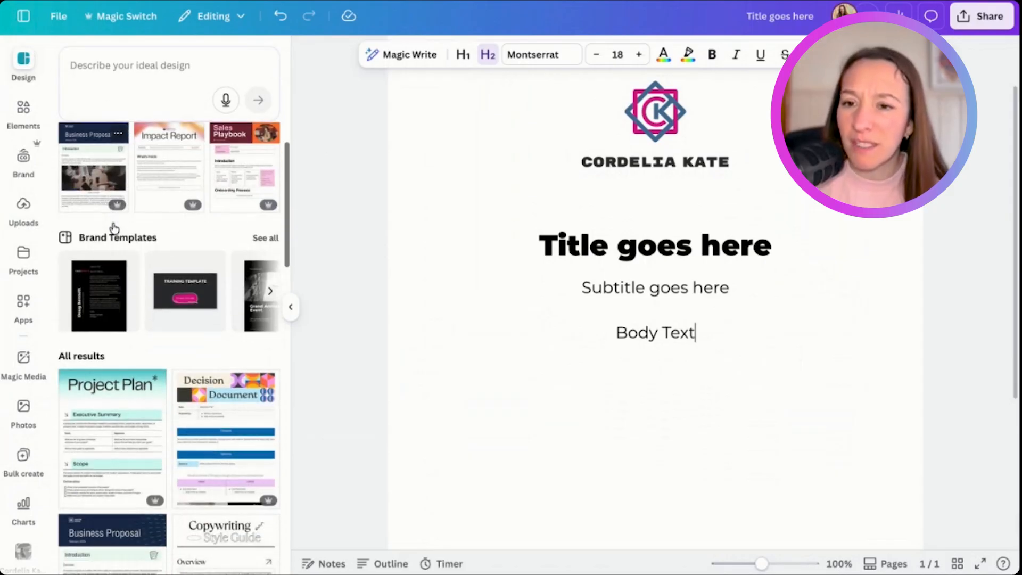
scroll(201, 521, up, 6)
- Search the Doc templates for "cover" and look through the designs
click(113, 71)
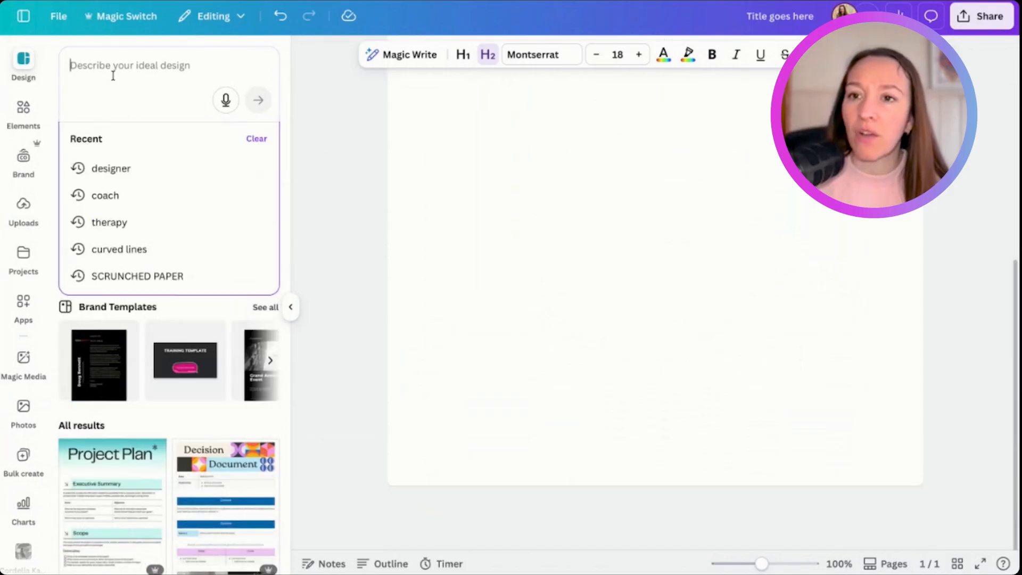
text(cover)
key(Return)
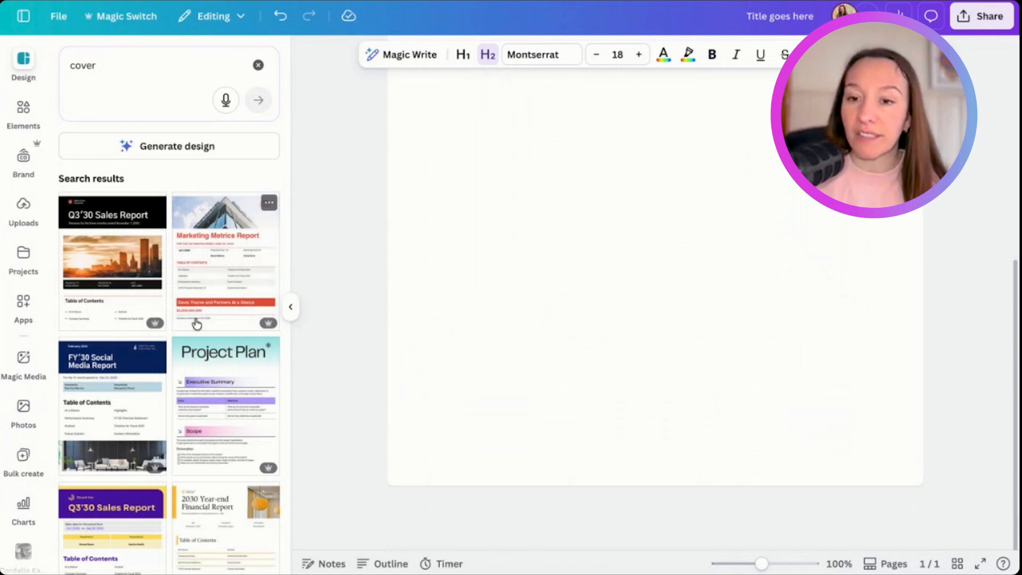
scroll(197, 323, down, 5)
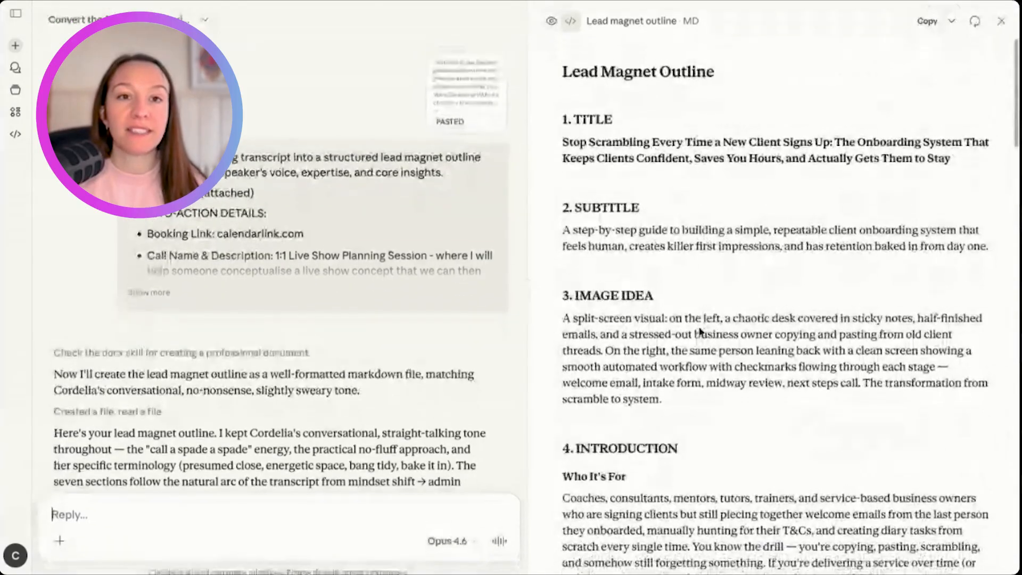
- Switch to Claude and examine the lead magnet outline's title wording, subtitle and image idea
scroll(603, 137, down, 1)
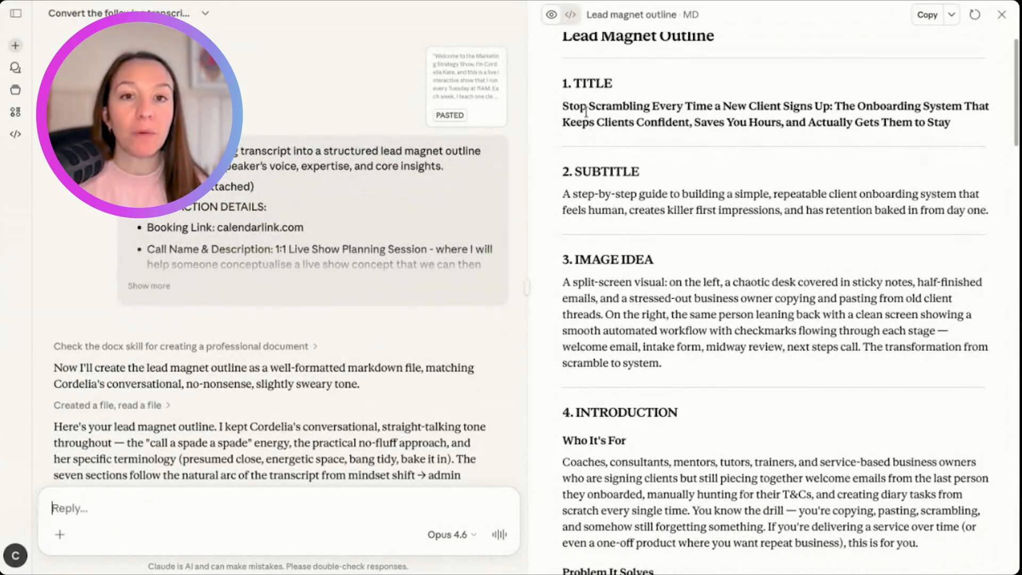
drag(562, 105, 766, 106)
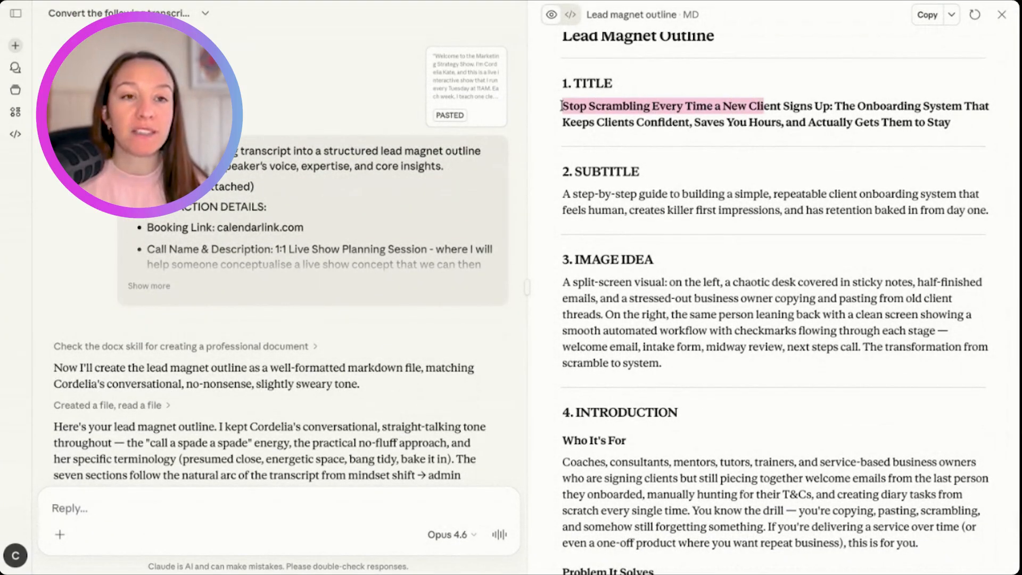
click(836, 103)
drag(836, 102, 834, 121)
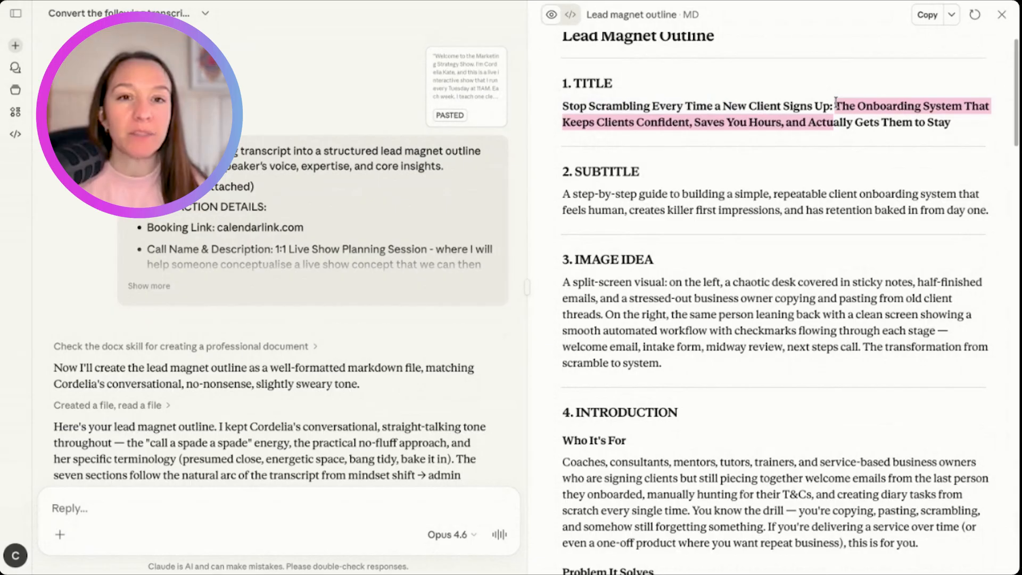
scroll(833, 122, down, 1)
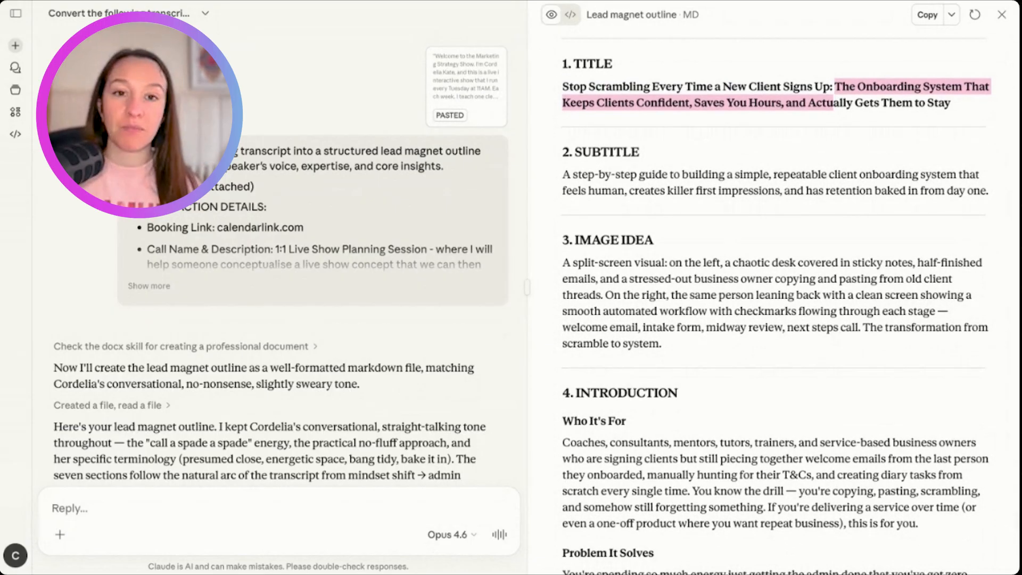
scroll(775, 304, up, 1)
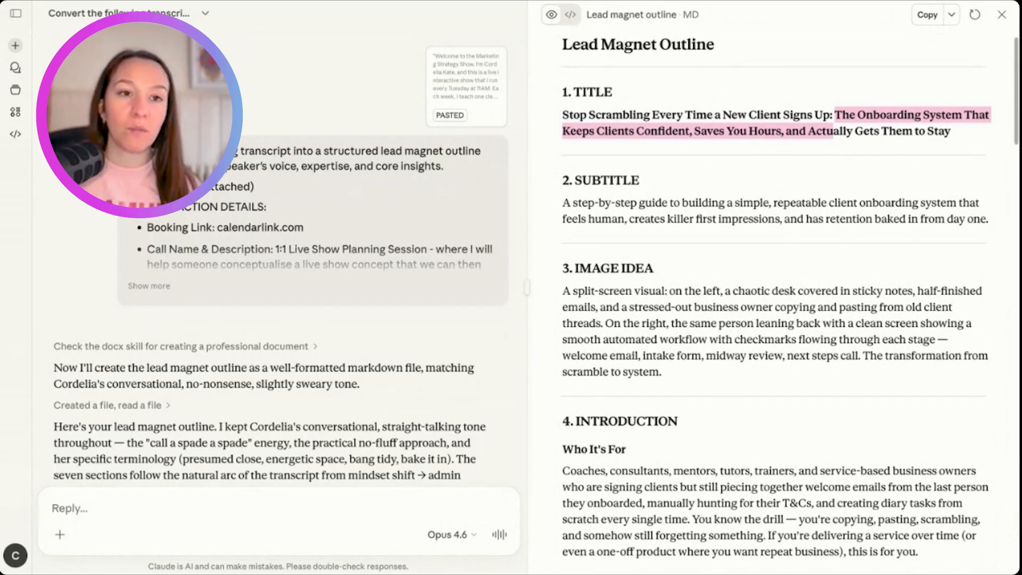
scroll(980, 111, down, 1)
drag(980, 111, 555, 60)
scroll(623, 105, down, 1)
scroll(623, 106, up, 1)
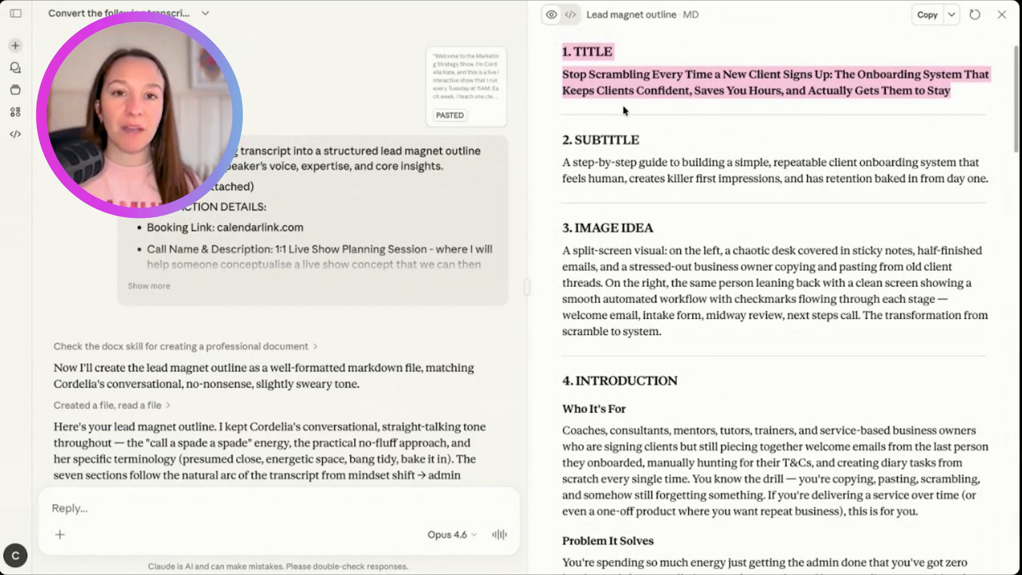
click(623, 98)
scroll(623, 97, down, 1)
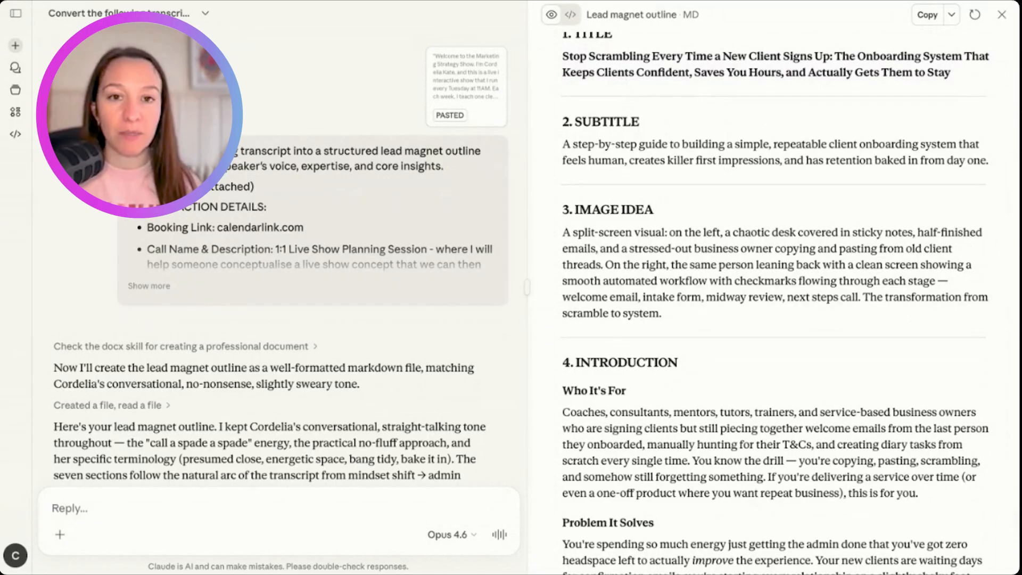
- Examine the outline's subtitle and the split-screen image idea, highlighting both passages
scroll(612, 130, down, 1)
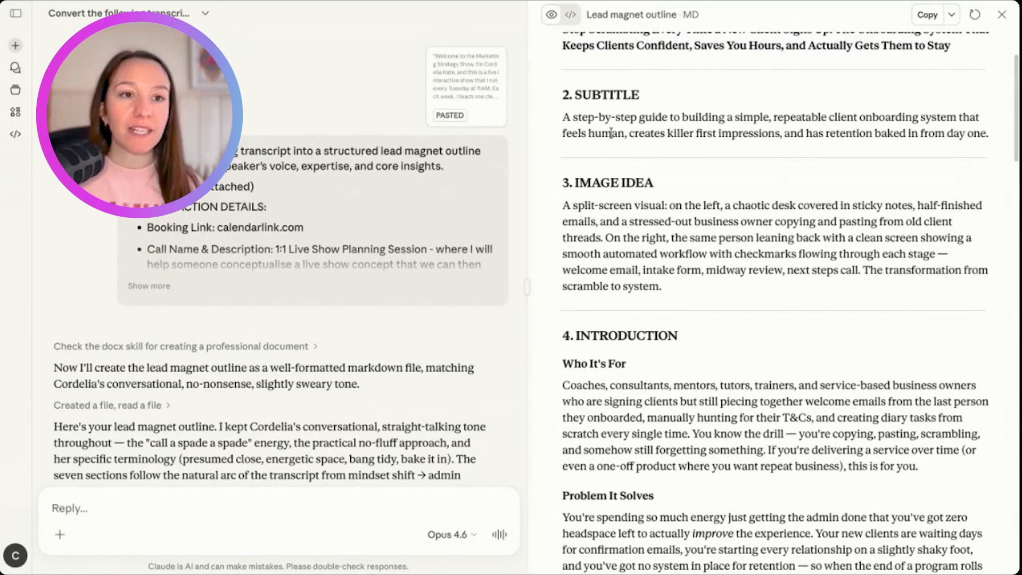
triple_click(612, 133)
scroll(776, 130, down, 3)
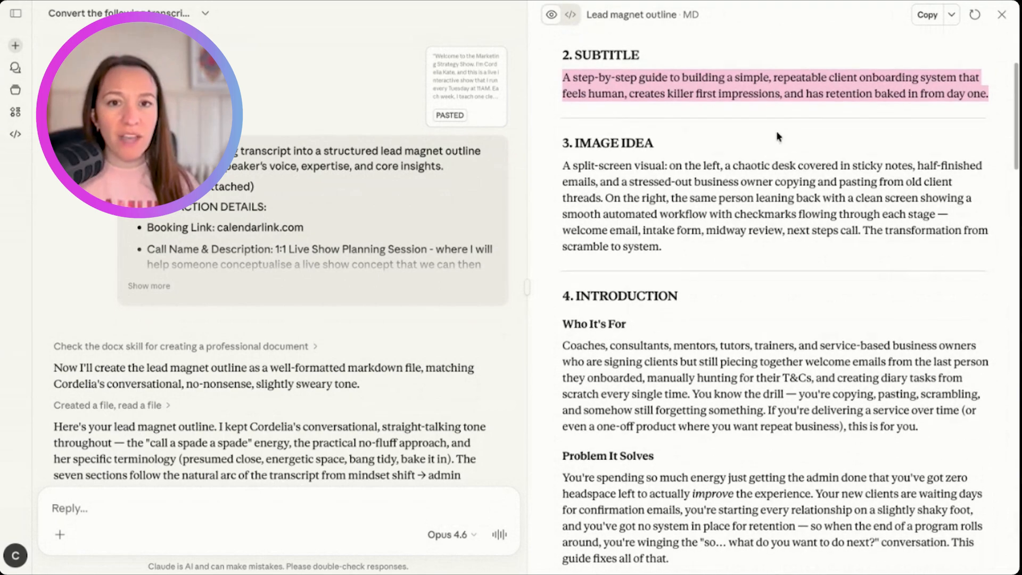
click(717, 139)
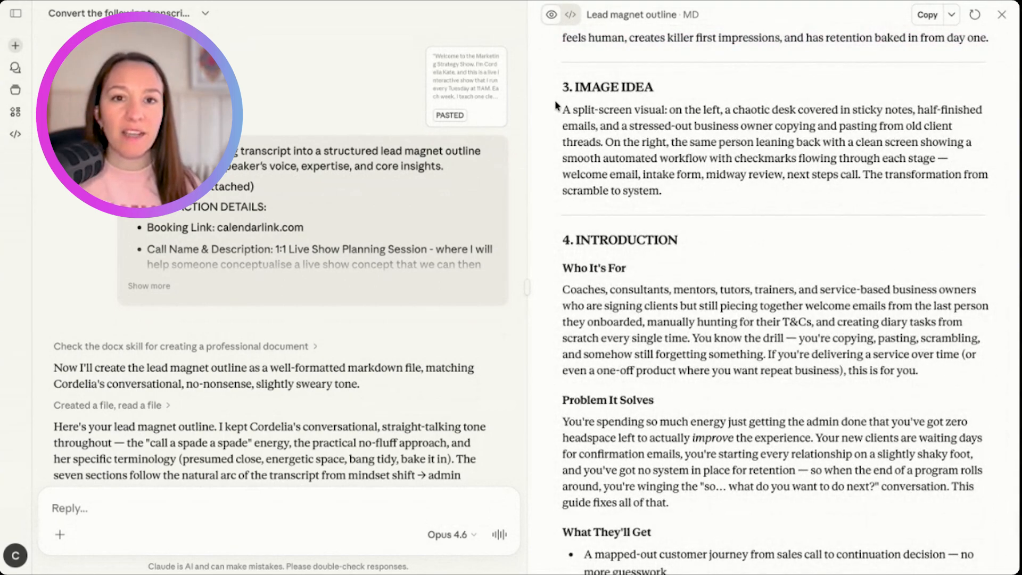
scroll(557, 103, down, 1)
drag(557, 102, 747, 181)
scroll(749, 176, up, 3)
scroll(751, 169, down, 6)
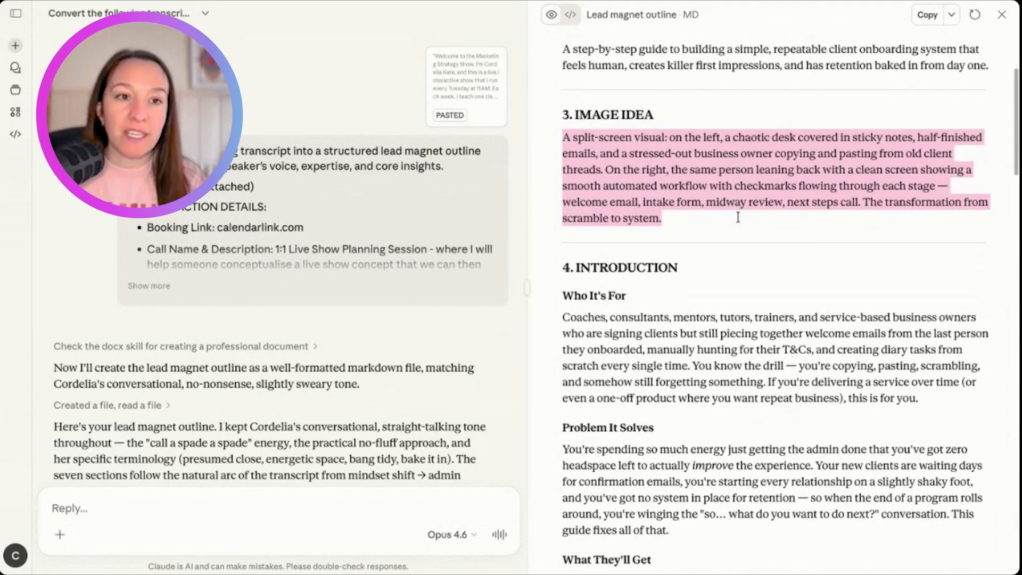
scroll(790, 304, down, 3)
scroll(791, 304, up, 5)
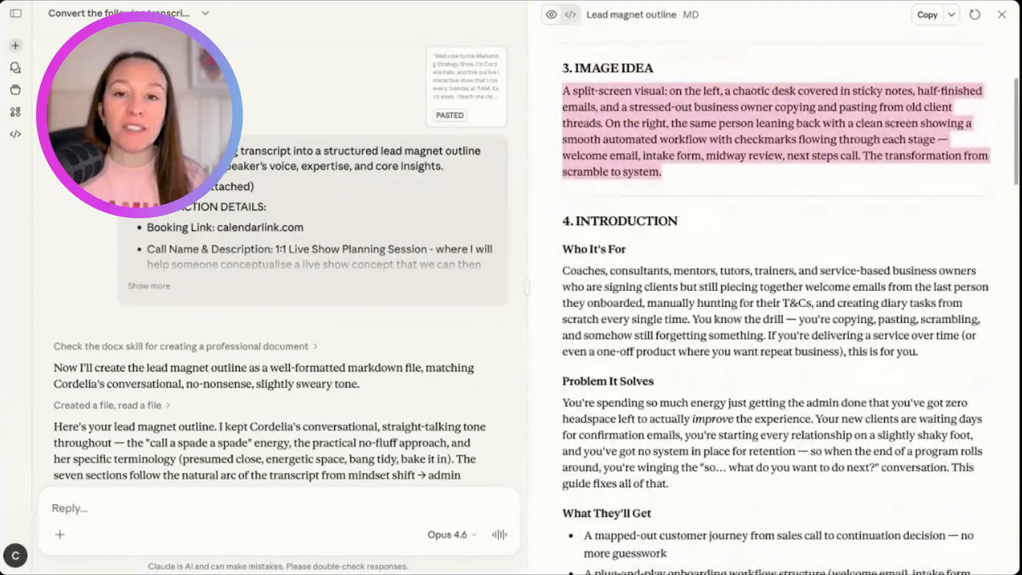
- Skim the outline from the introduction down to the conclusion and return to its title
scroll(791, 304, down, 15)
scroll(790, 304, down, 10)
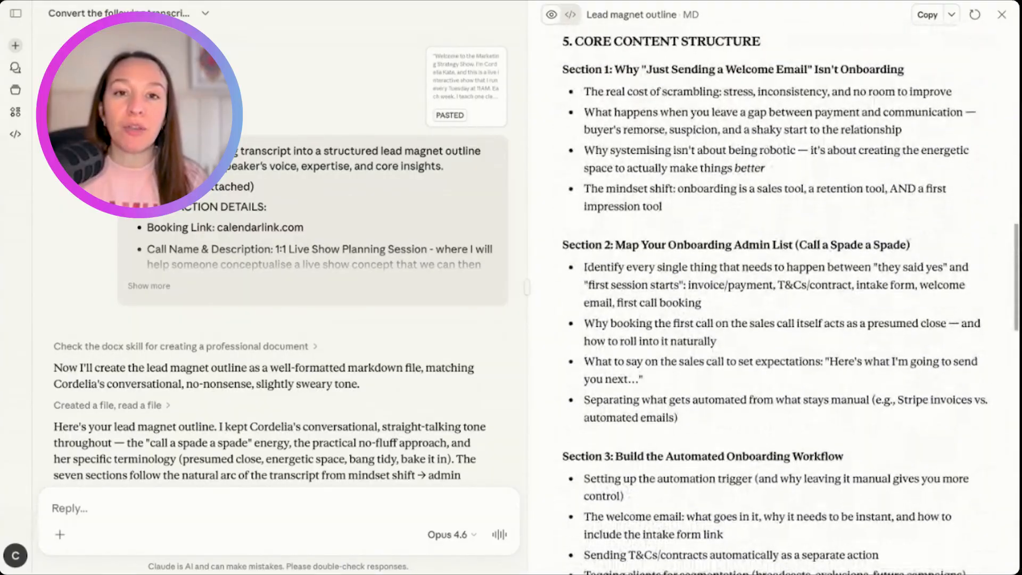
scroll(791, 303, down, 20)
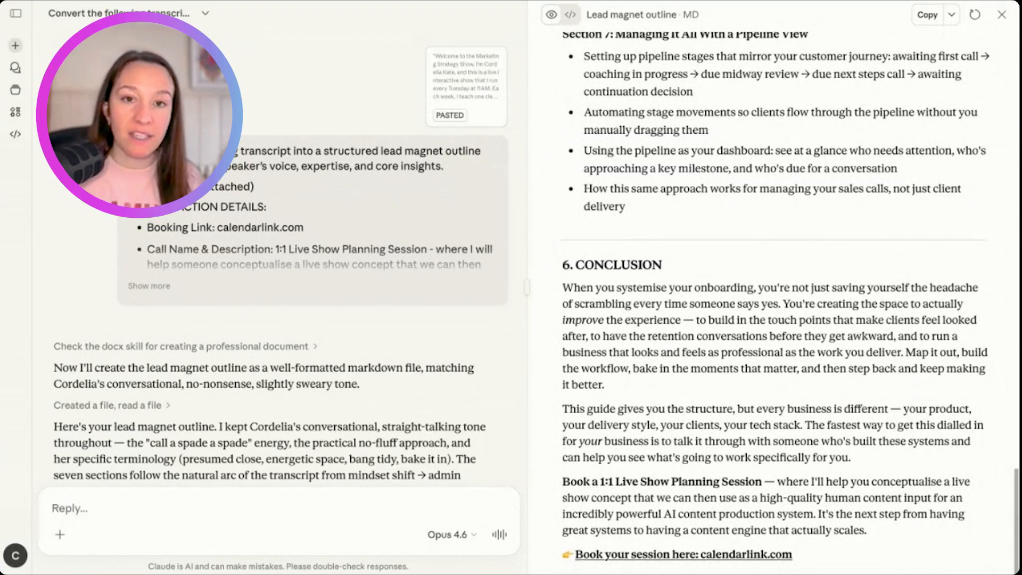
scroll(790, 303, up, 20)
scroll(791, 303, up, 20)
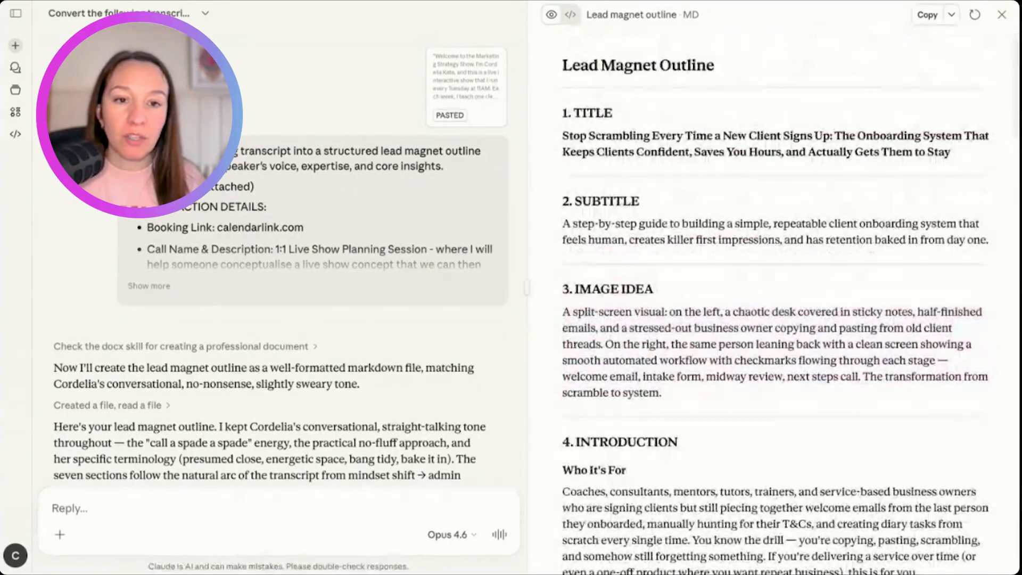
- Read through the outline's introduction and Sections 1 to 7 of the core content structure
scroll(729, 288, down, 3)
scroll(729, 289, down, 7)
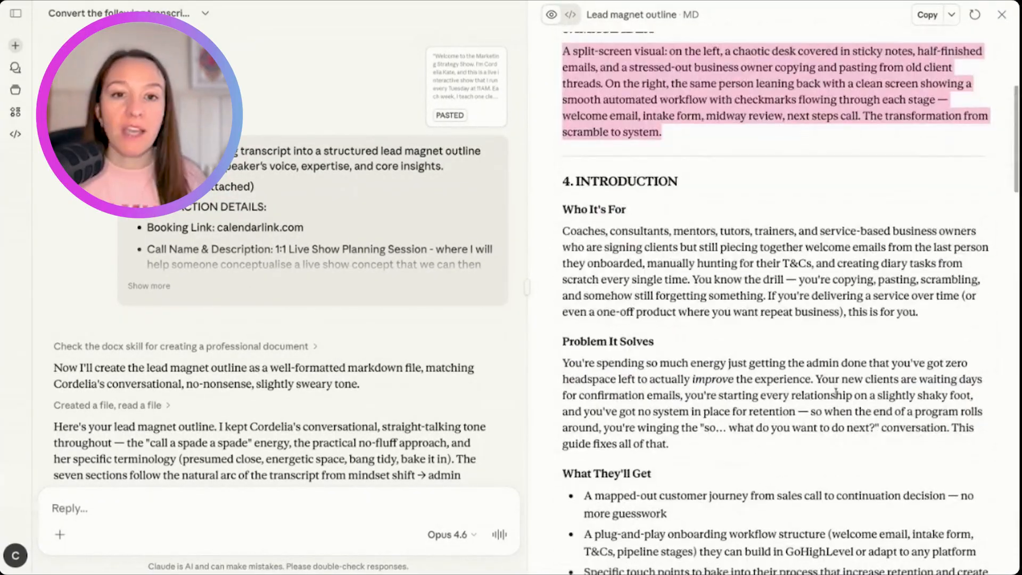
scroll(644, 144, down, 3)
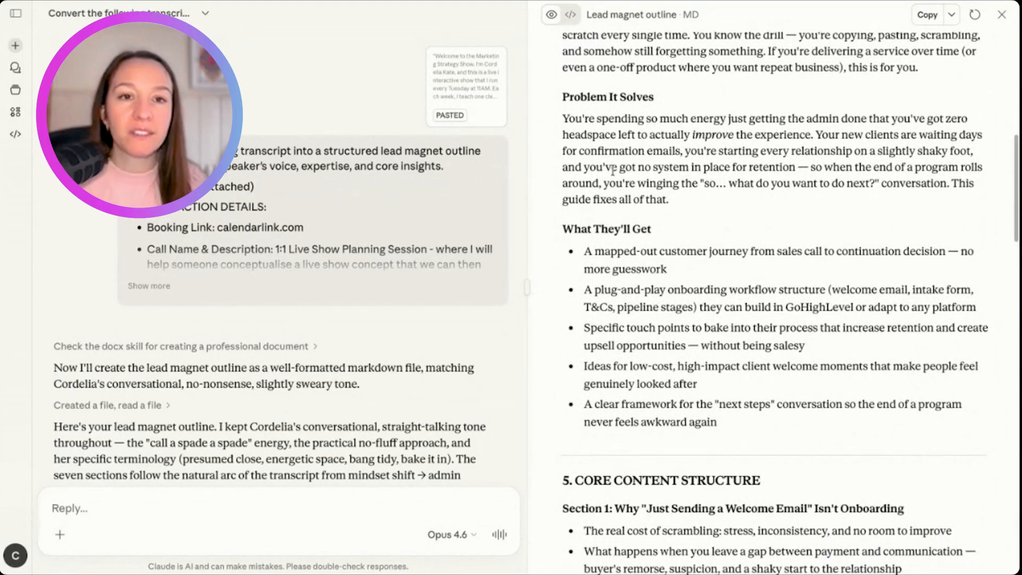
scroll(639, 160, down, 9)
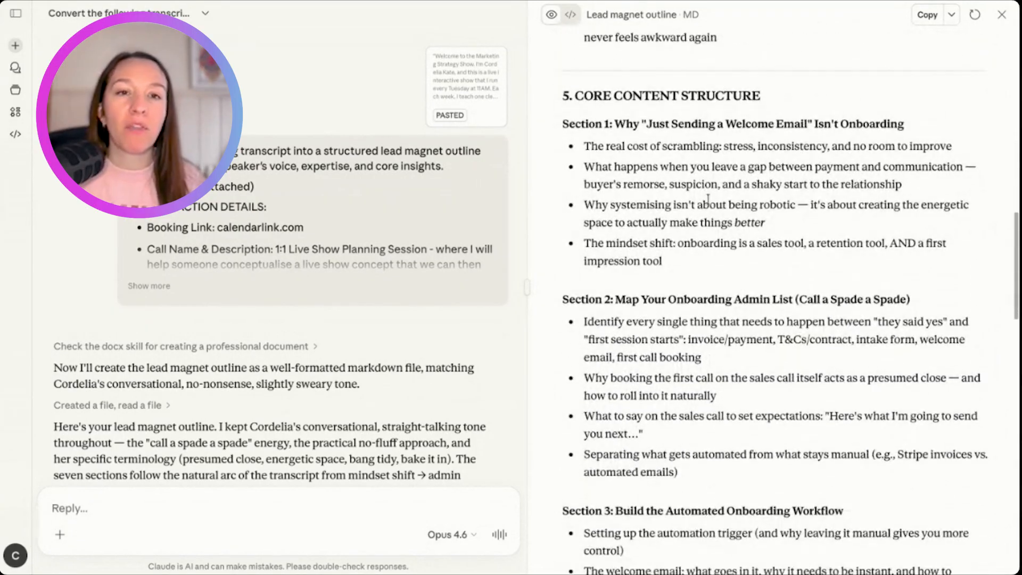
scroll(700, 136, down, 2)
scroll(697, 122, down, 20)
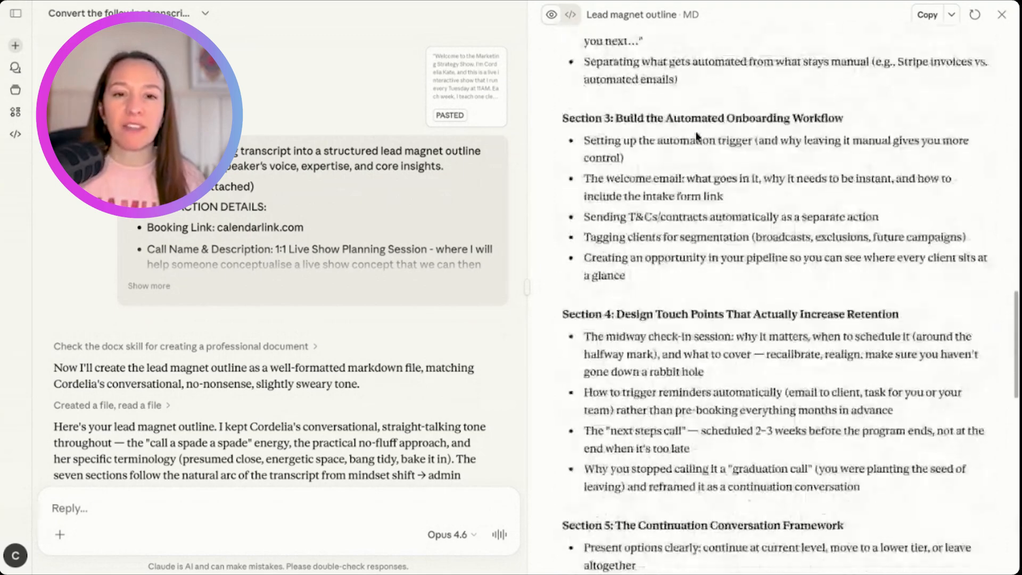
scroll(697, 136, up, 20)
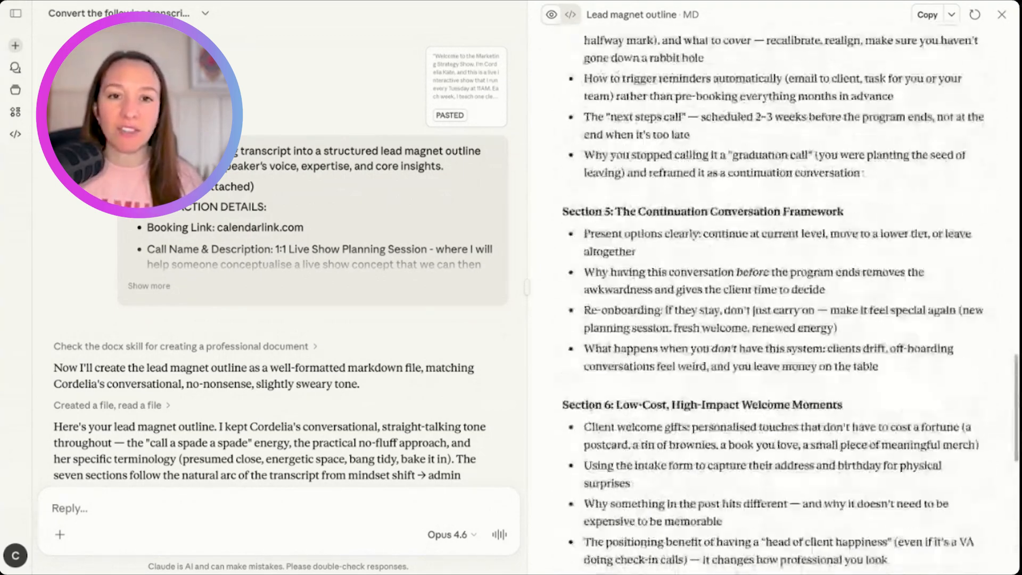
scroll(700, 92, down, 3)
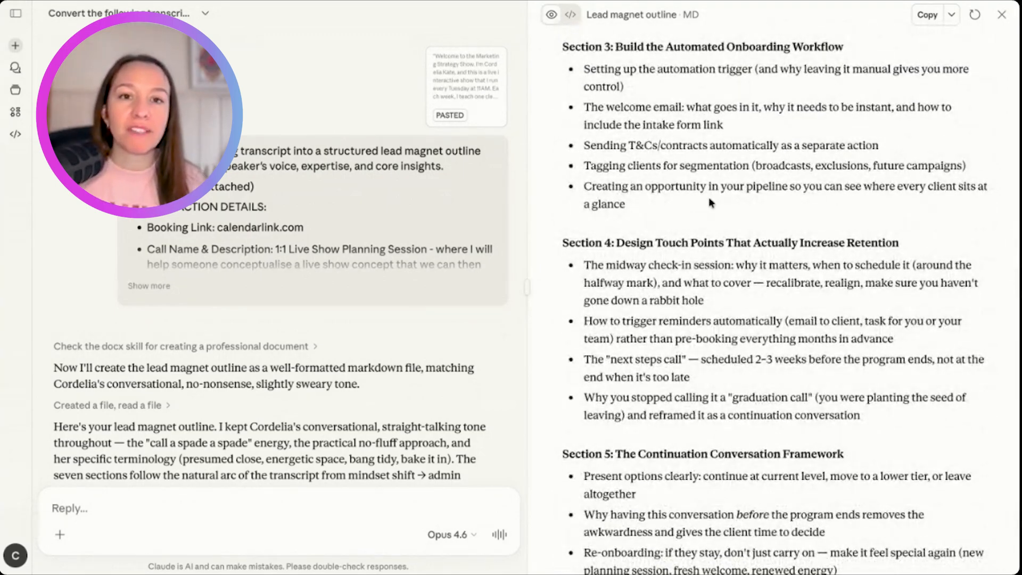
scroll(709, 199, down, 3)
scroll(711, 203, down, 4)
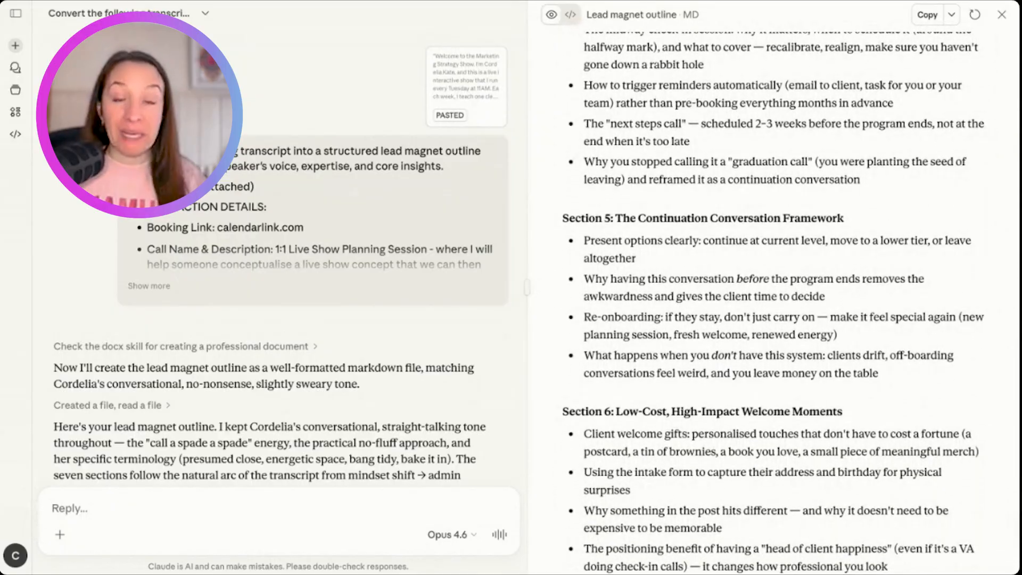
scroll(711, 202, down, 1)
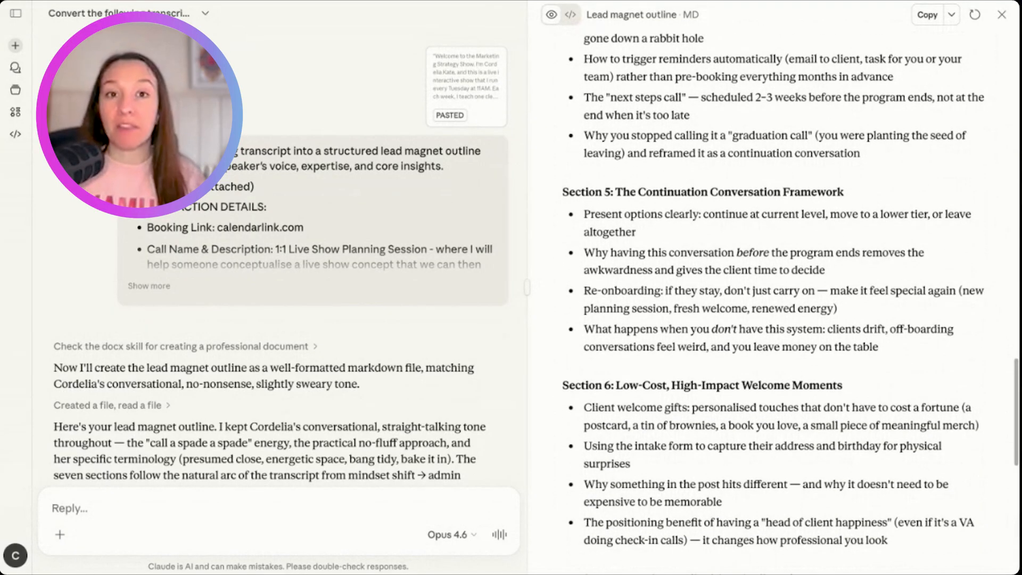
scroll(711, 203, down, 12)
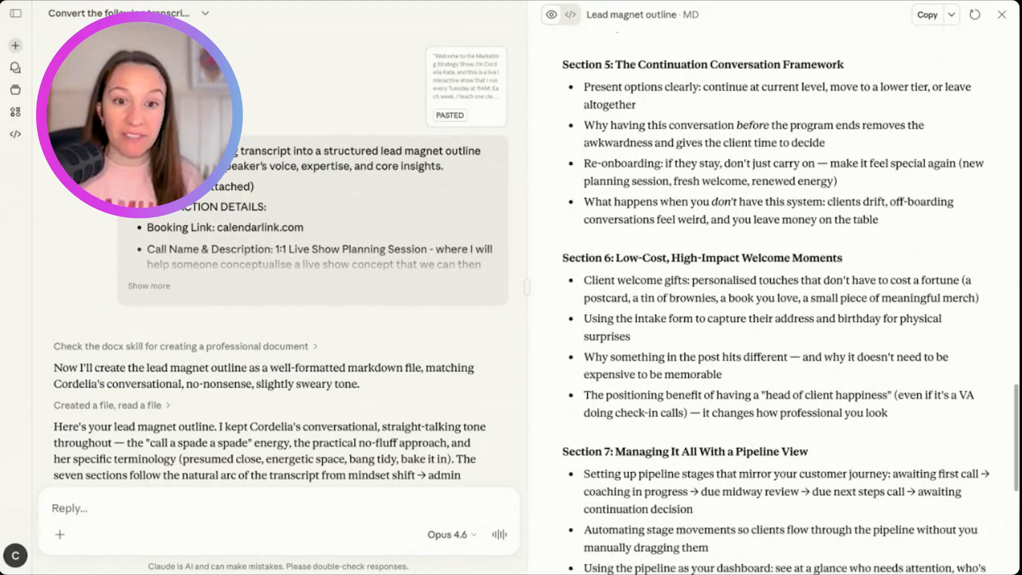
scroll(690, 290, down, 2)
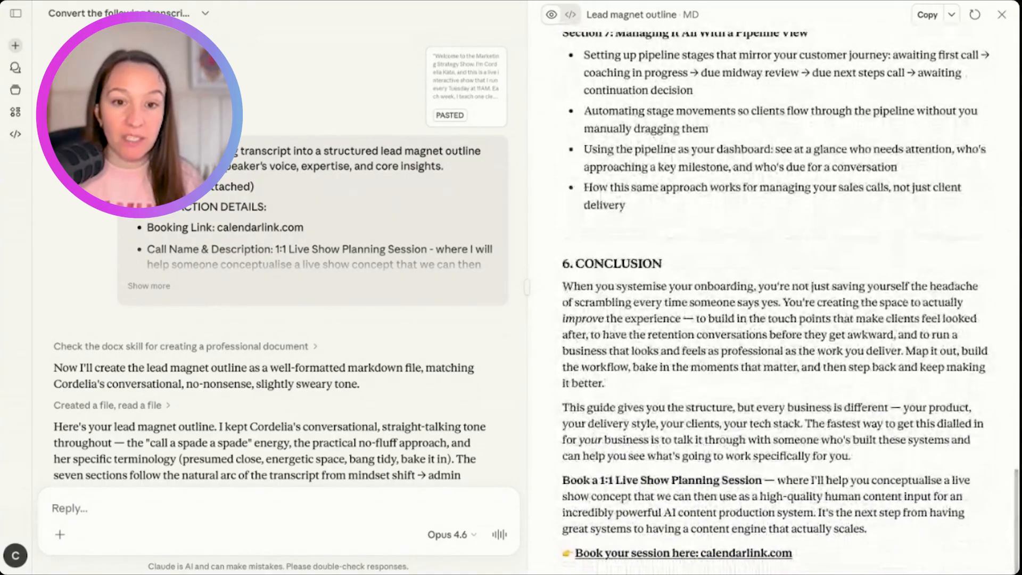
- Examine the conclusion and the 1:1 Live Show Planning Session call to action, highlighting the key passages
drag(783, 302, 779, 367)
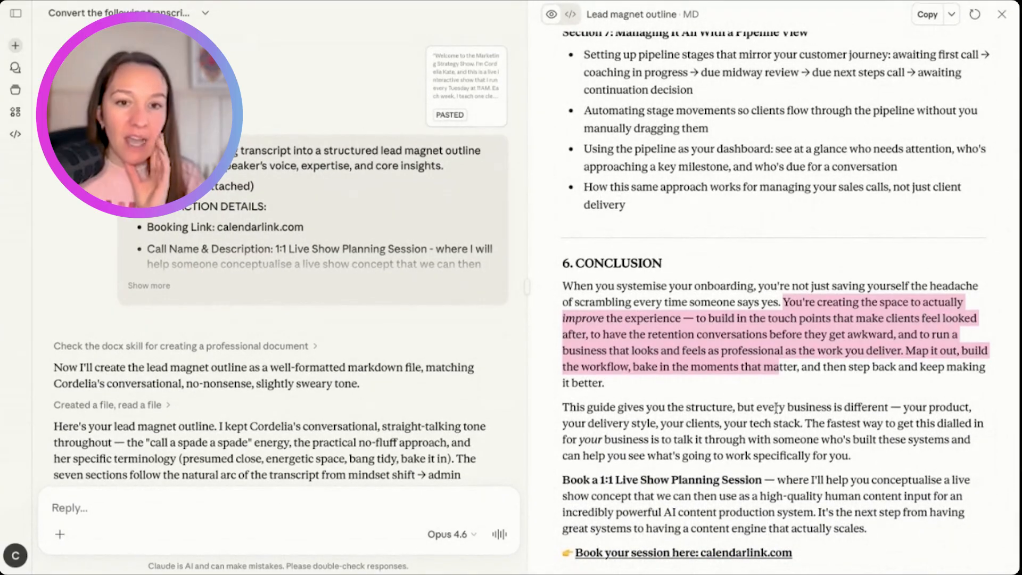
click(774, 456)
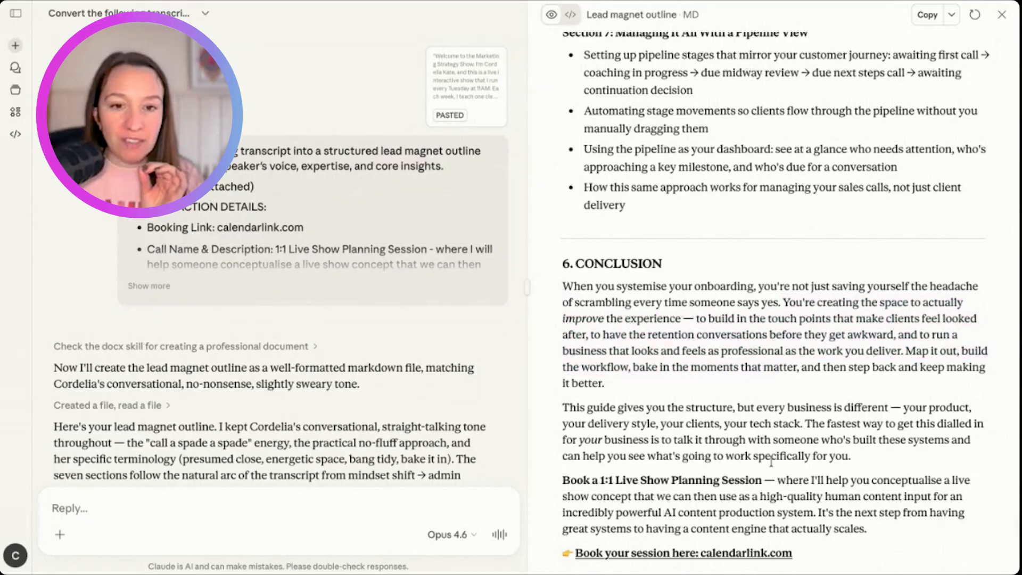
scroll(754, 420, up, 1)
scroll(755, 421, down, 1)
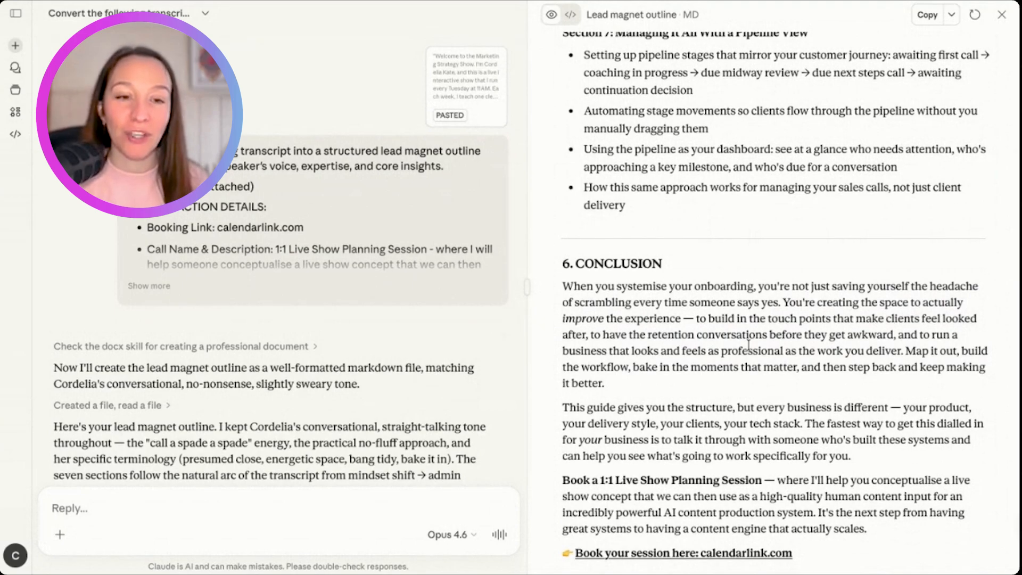
drag(600, 407, 576, 408)
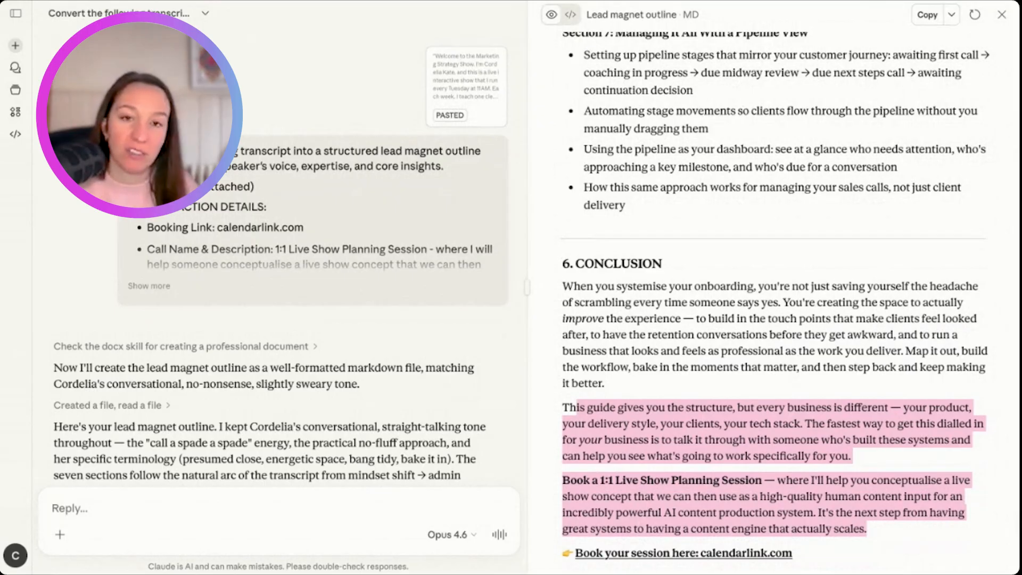
- Review the whole outline once more, highlighting the title and checking each section through to the conclusion
scroll(775, 304, up, 1)
scroll(775, 303, up, 1)
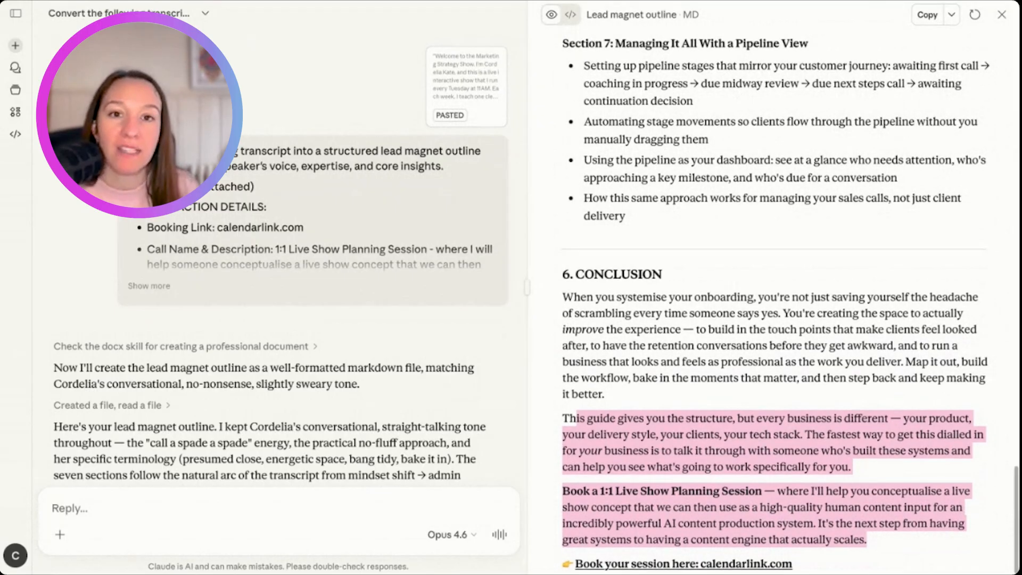
scroll(571, 101, up, 20)
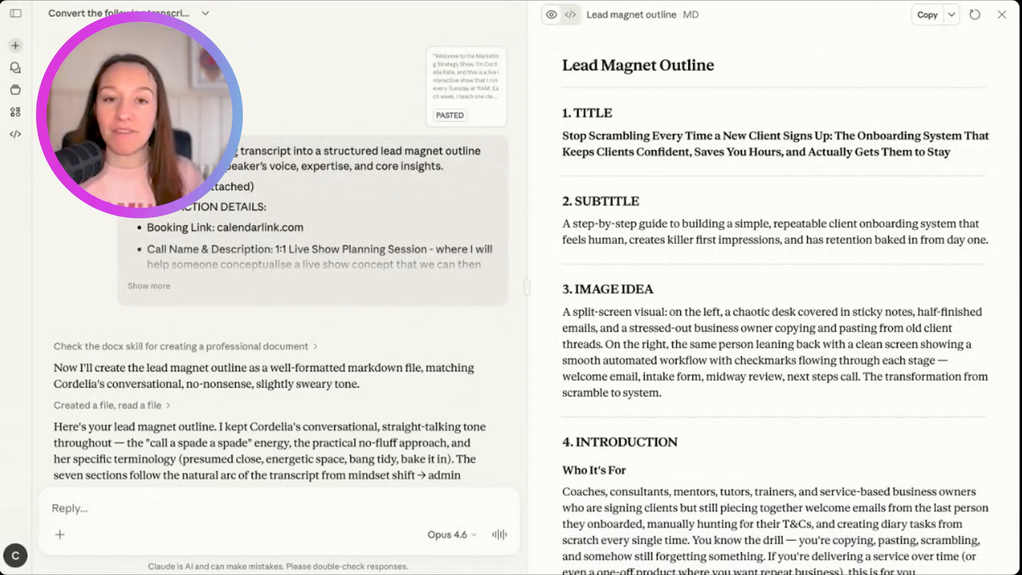
drag(563, 65, 951, 151)
scroll(951, 152, down, 1)
scroll(777, 298, down, 20)
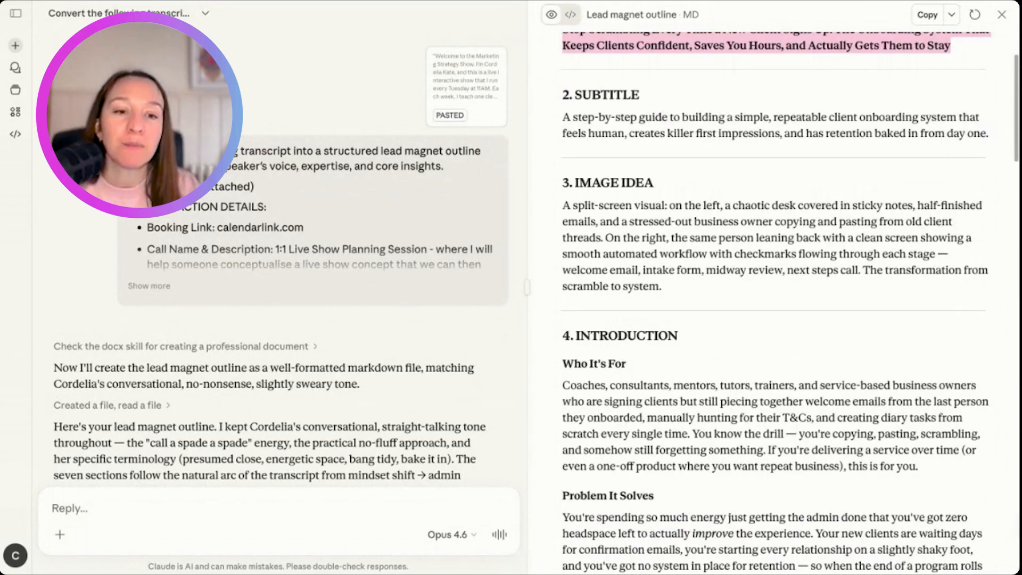
scroll(640, 329, down, 5)
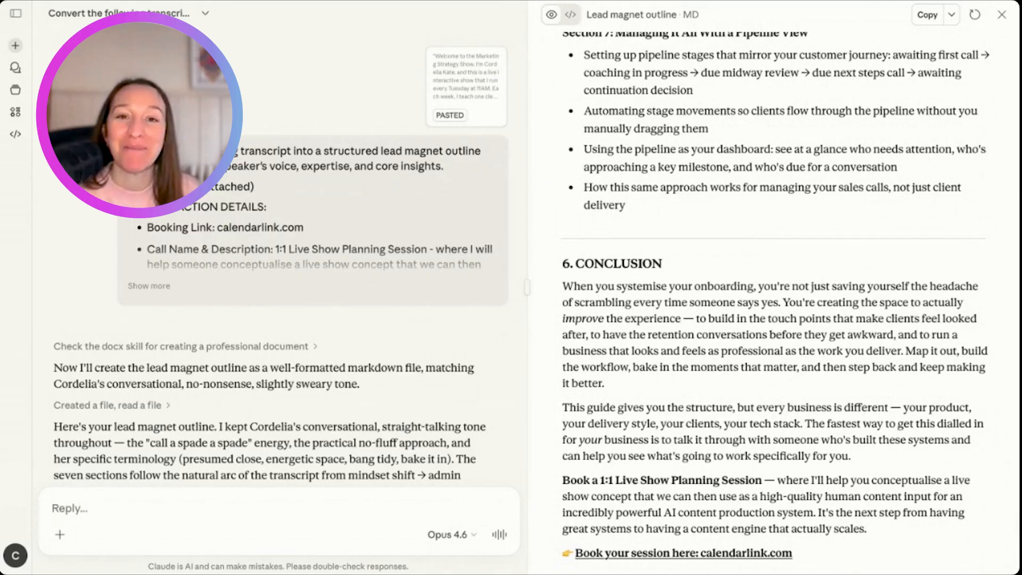
scroll(643, 238, down, 1)
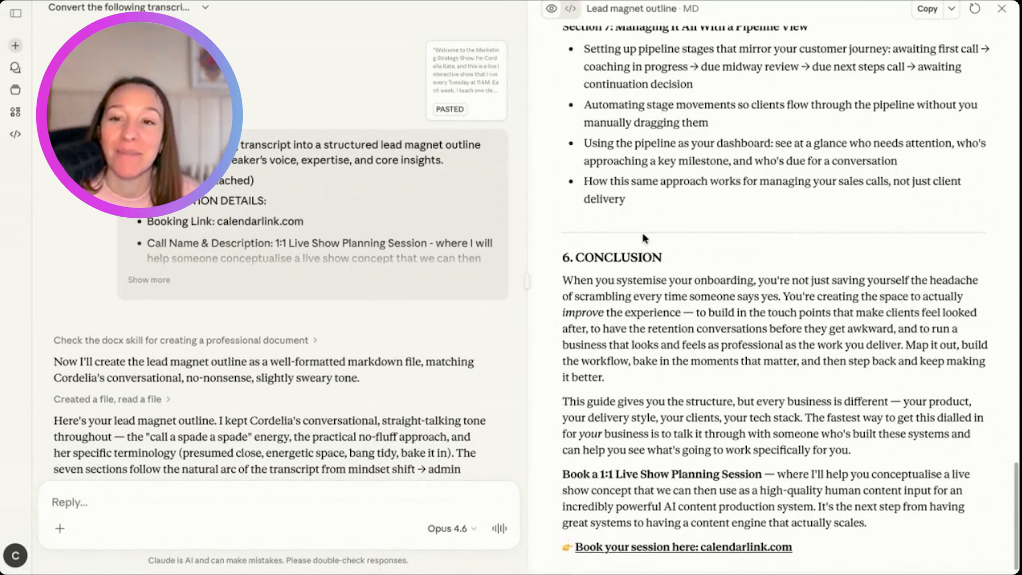
scroll(644, 238, up, 20)
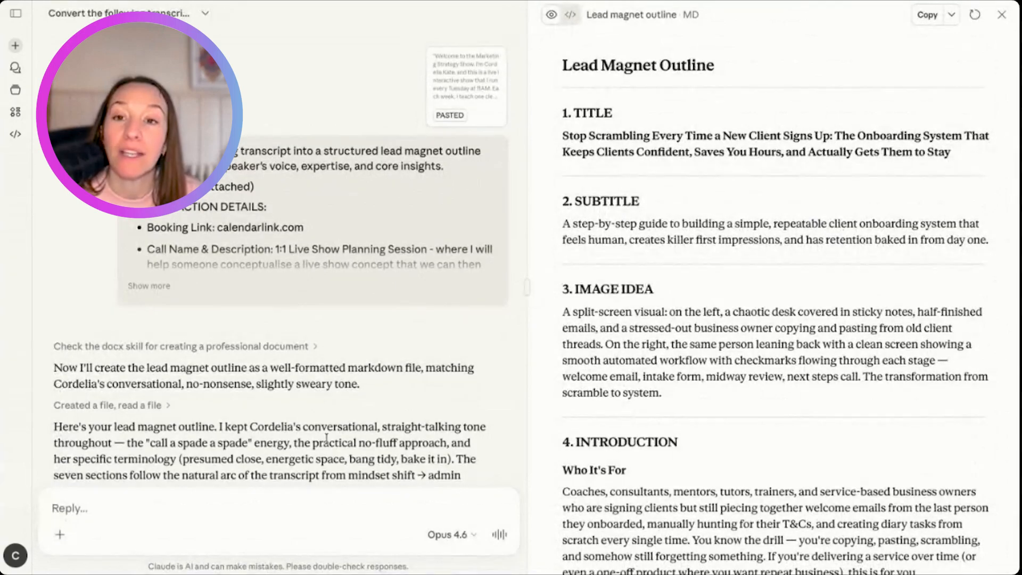
- Paste the full lead magnet copy prompt into the chat reply and review its opening, tone, structure and visual guidance
scroll(326, 437, down, 1)
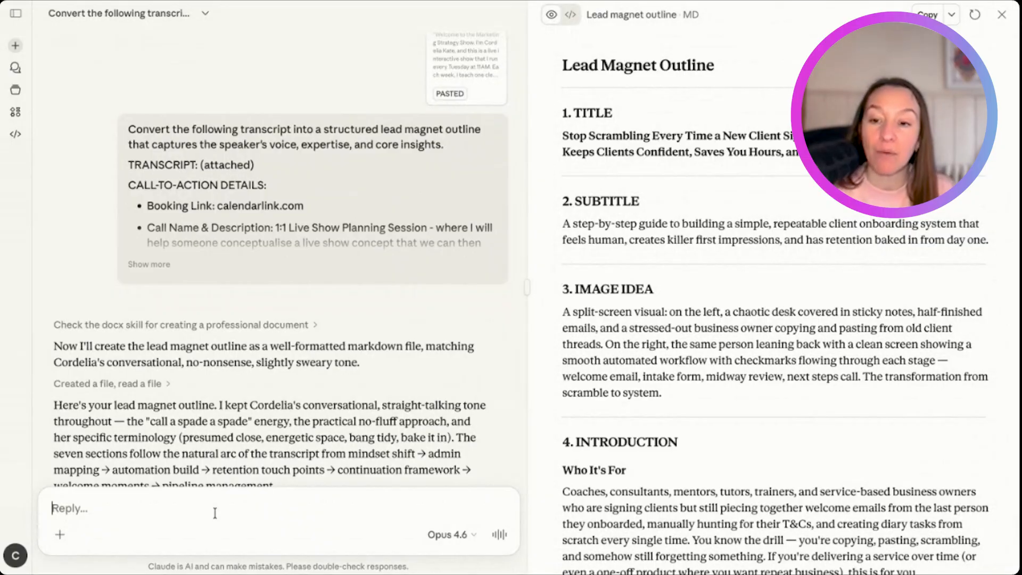
key(ctrl+v)
scroll(213, 383, up, 15)
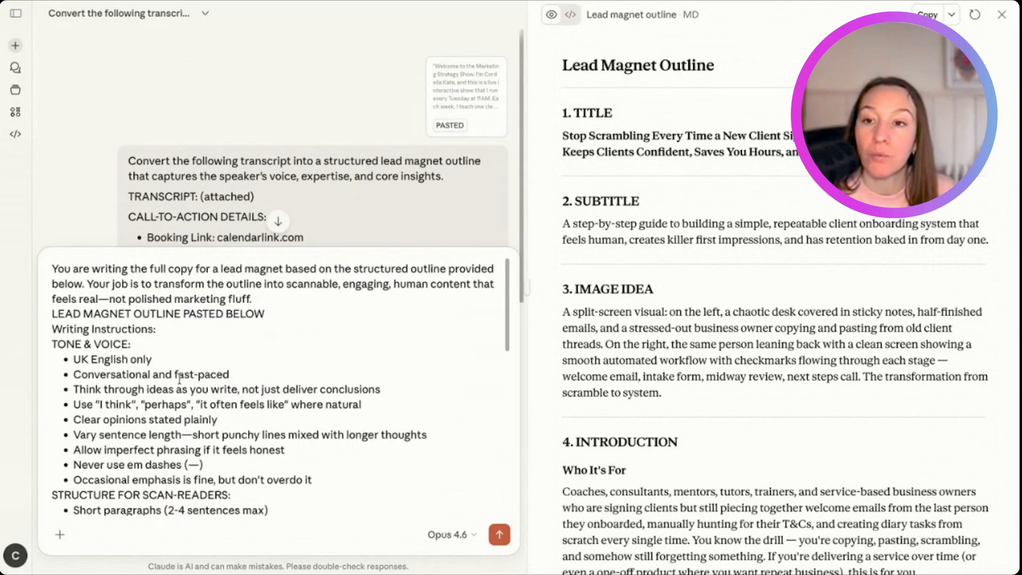
scroll(118, 193, down, 2)
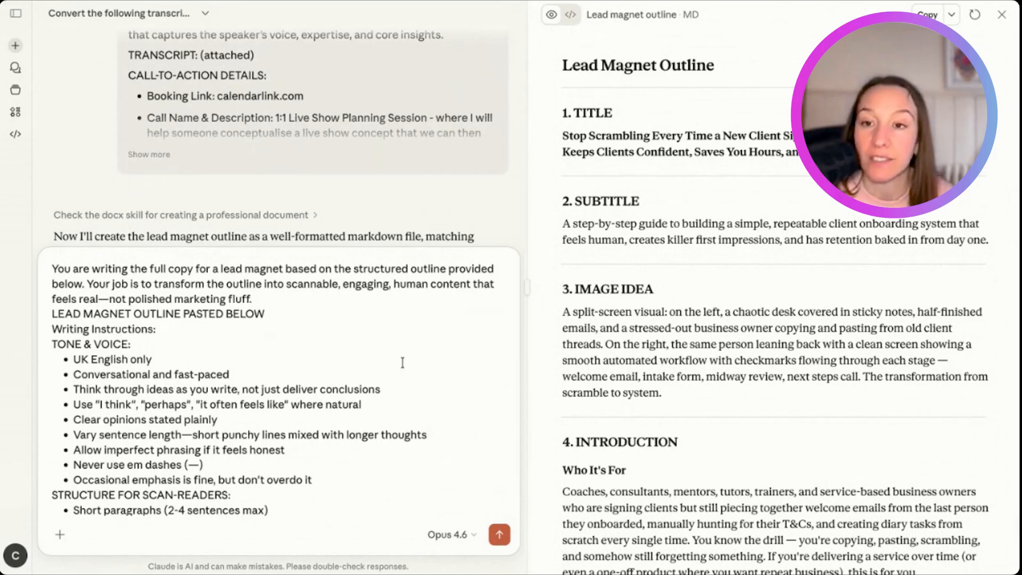
scroll(125, 321, down, 10)
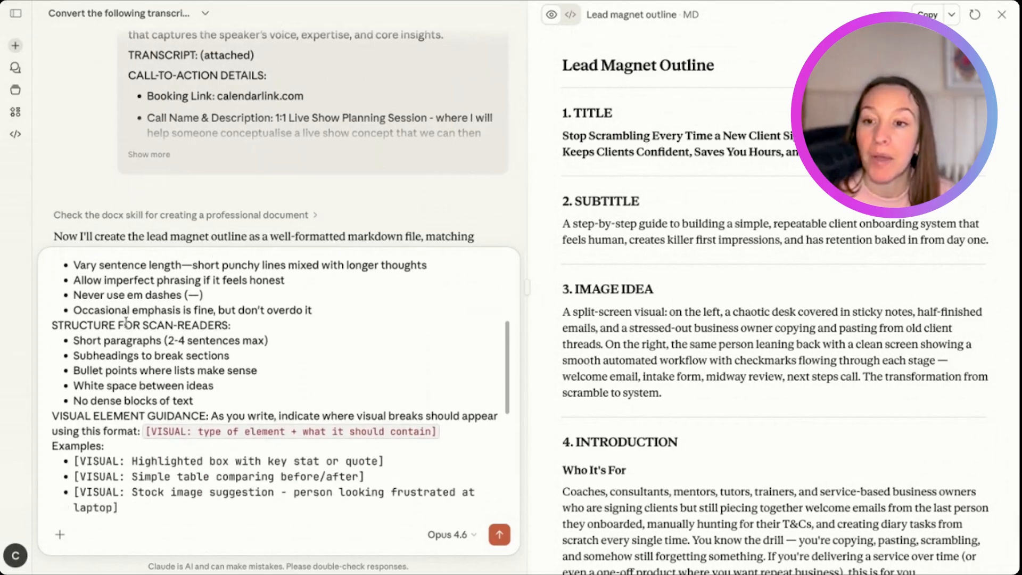
scroll(127, 309, up, 10)
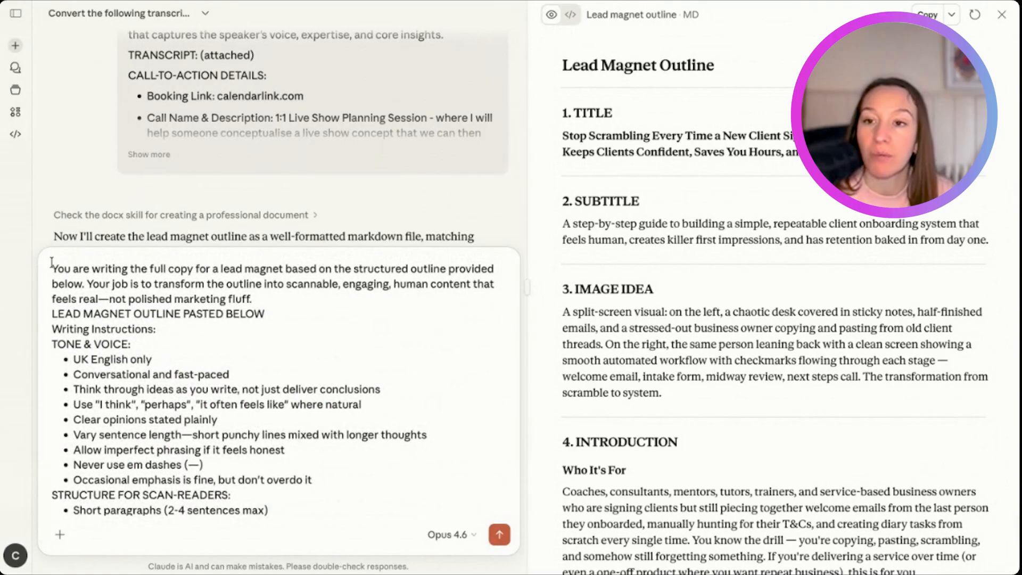
drag(57, 264, 175, 283)
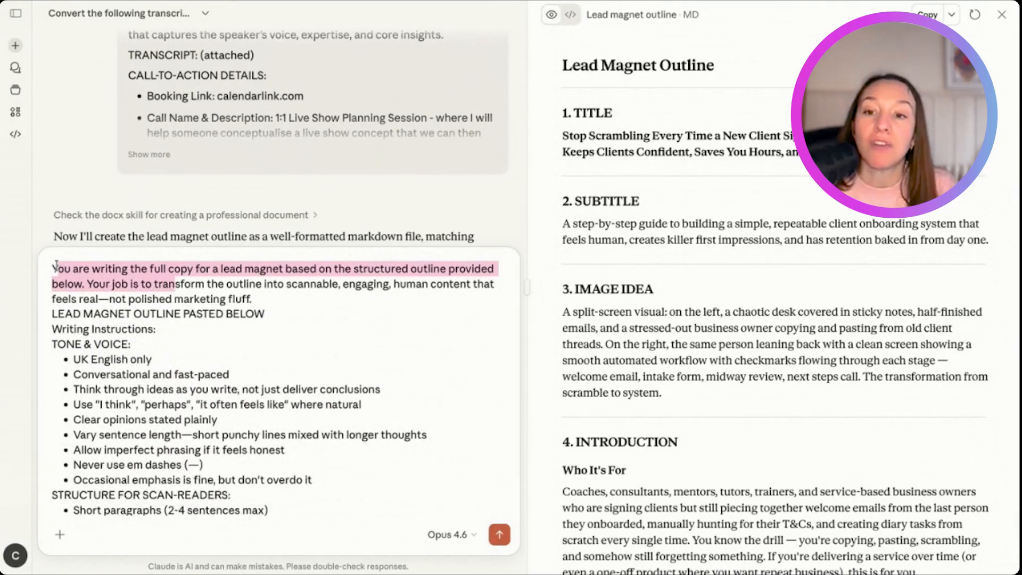
drag(52, 267, 128, 284)
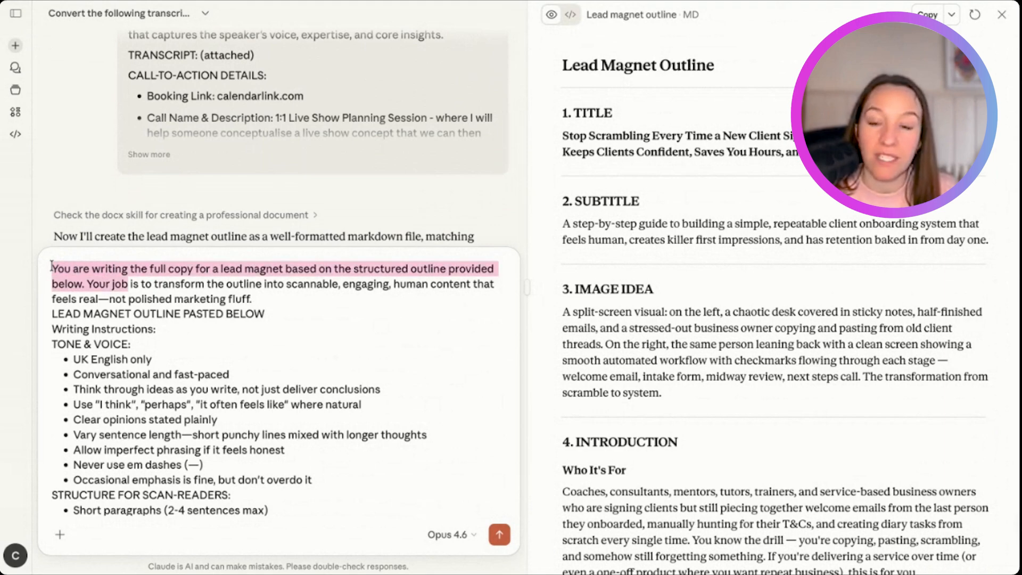
- Review the pasted prompt's opening instruction and its tone and voice rules, highlighting the key passages
drag(51, 266, 175, 285)
click(131, 269)
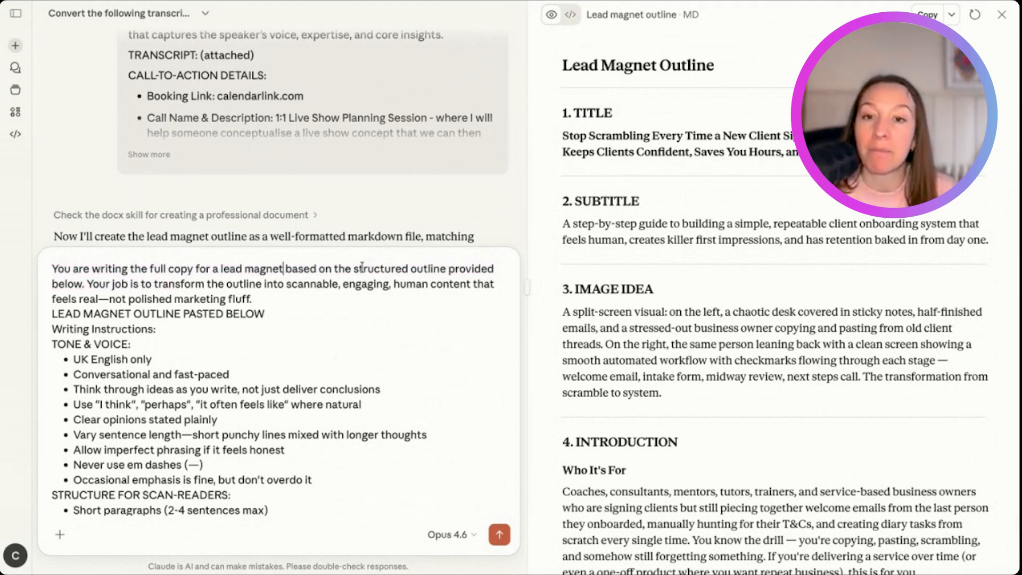
drag(353, 269, 84, 268)
click(170, 286)
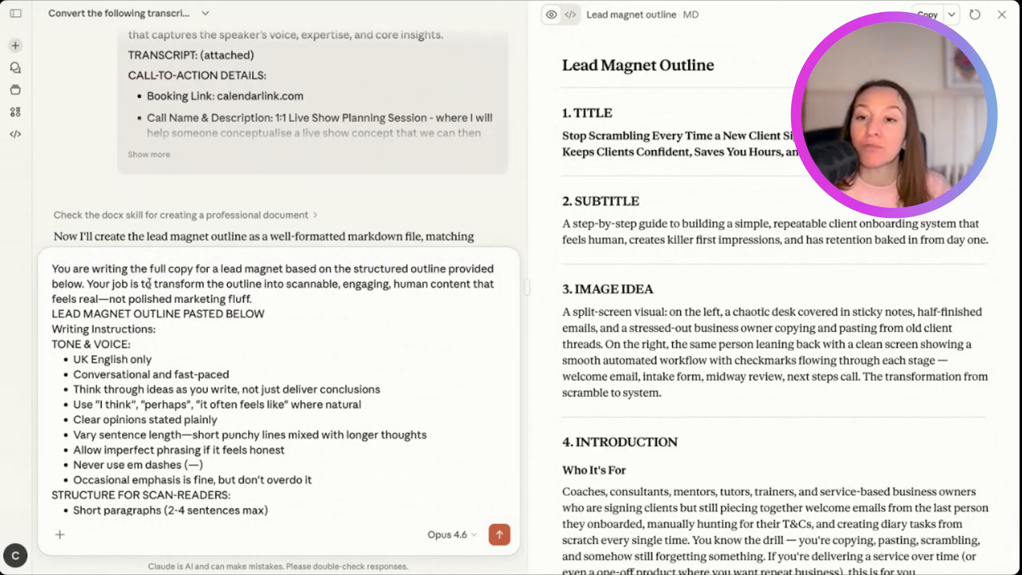
scroll(149, 284, down, 3)
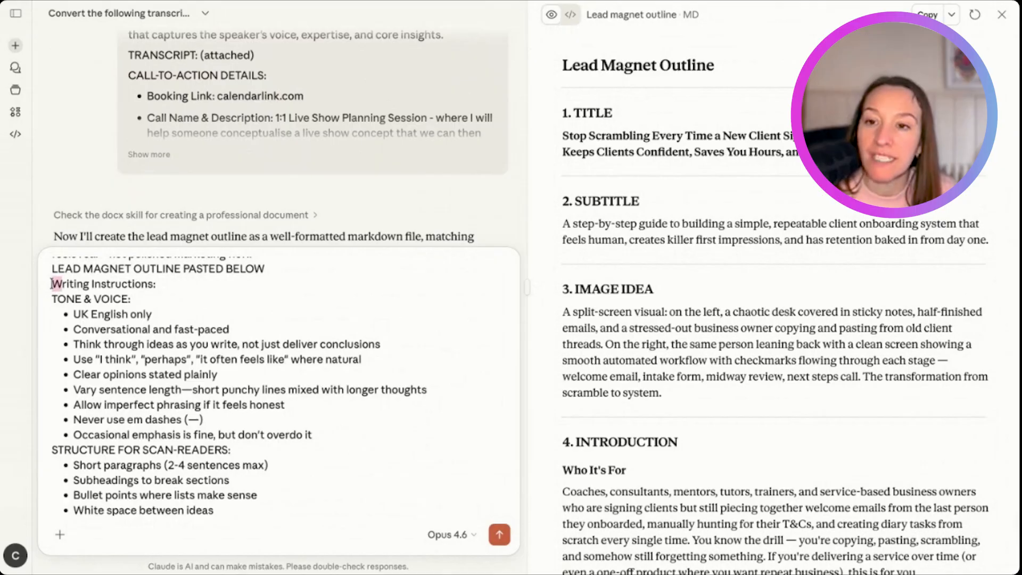
drag(52, 284, 126, 345)
scroll(126, 344, down, 1)
click(336, 424)
mouse_move(337, 420)
mouse_down()
mouse_move(107, 345)
mouse_move(66, 285)
mouse_move(51, 285)
mouse_up()
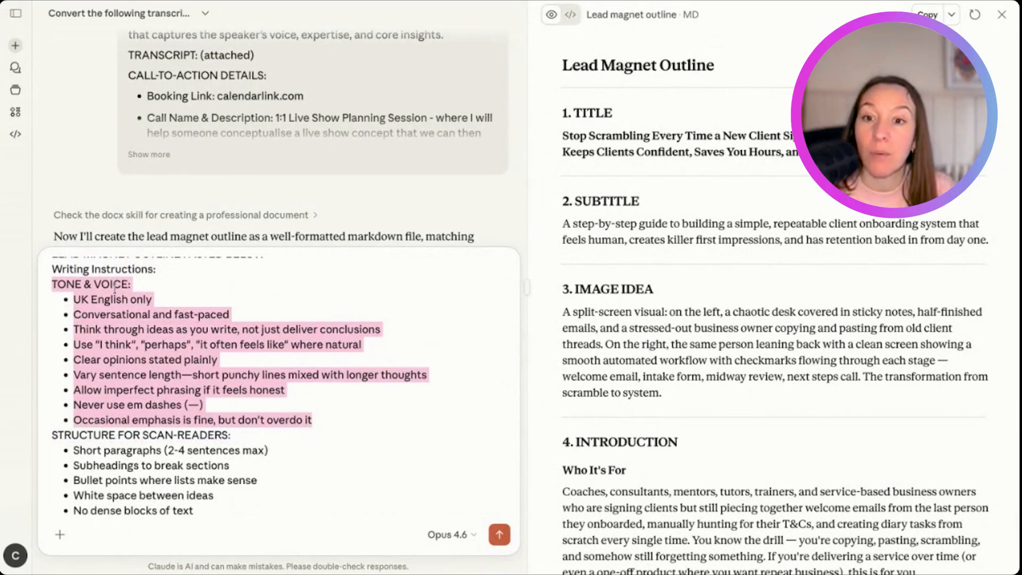
scroll(189, 367, down, 3)
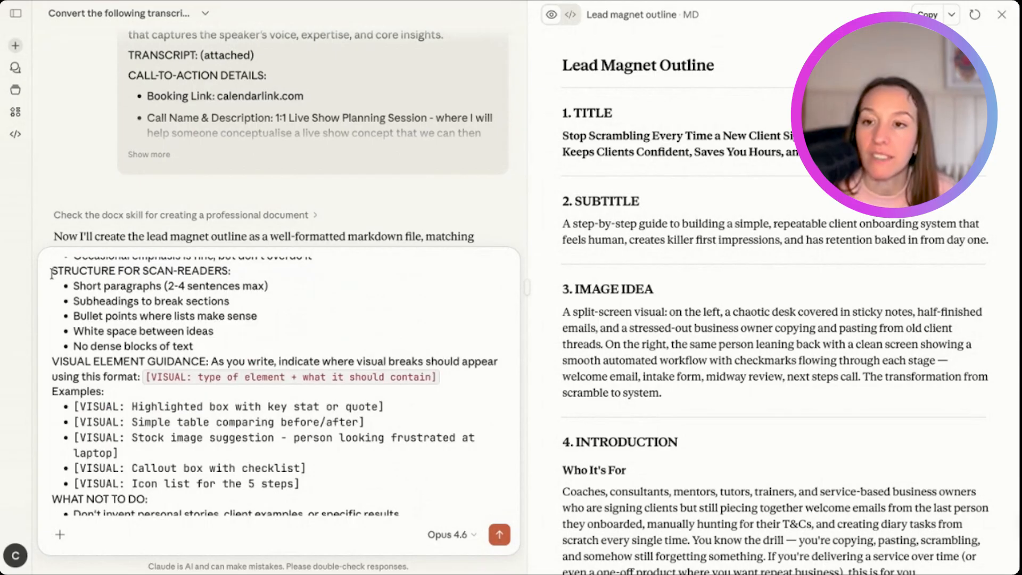
- Examine the prompt's scan-reader structure, visual element guidance, what-not-to-do rules and content approach, highlighting the main passages
drag(52, 274, 193, 347)
scroll(194, 346, down, 1)
scroll(194, 346, down, 2)
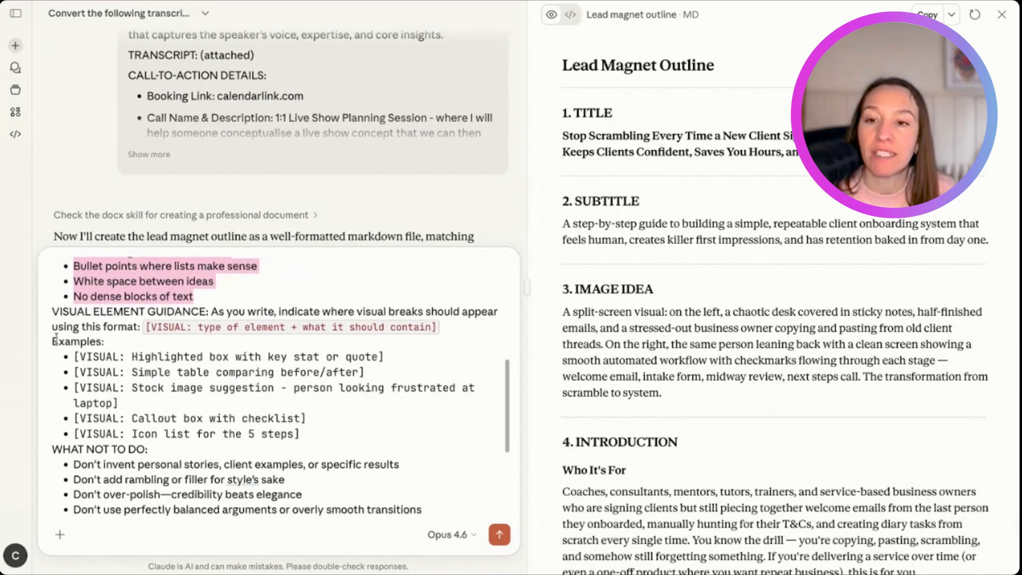
drag(52, 311, 228, 434)
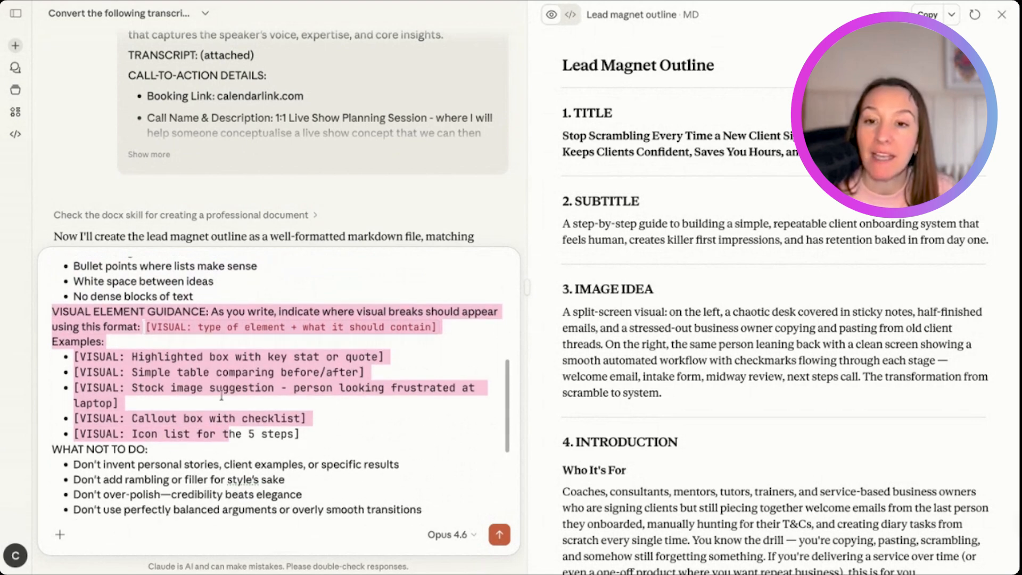
click(215, 356)
triple_click(215, 357)
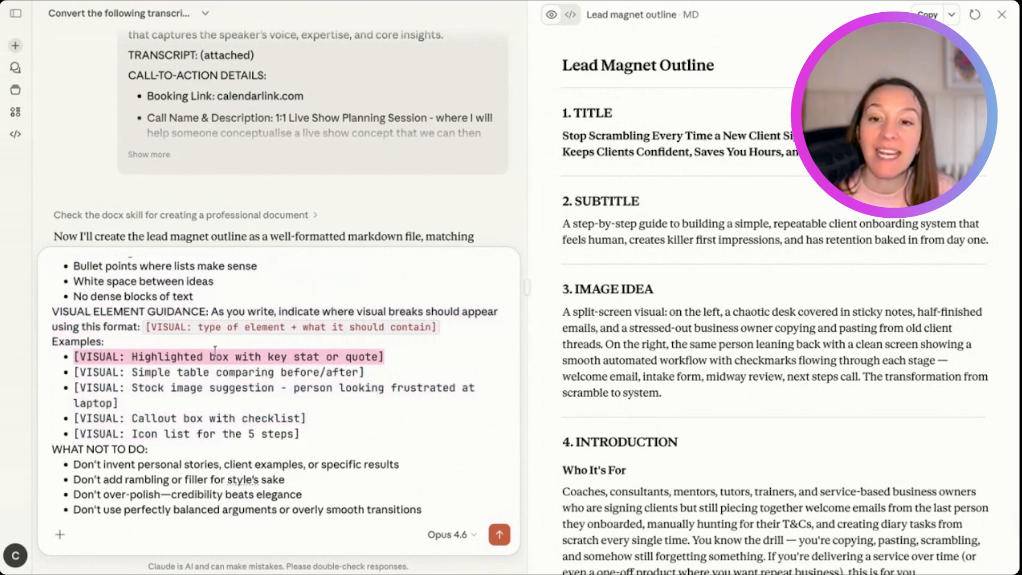
click(203, 377)
scroll(202, 376, down, 3)
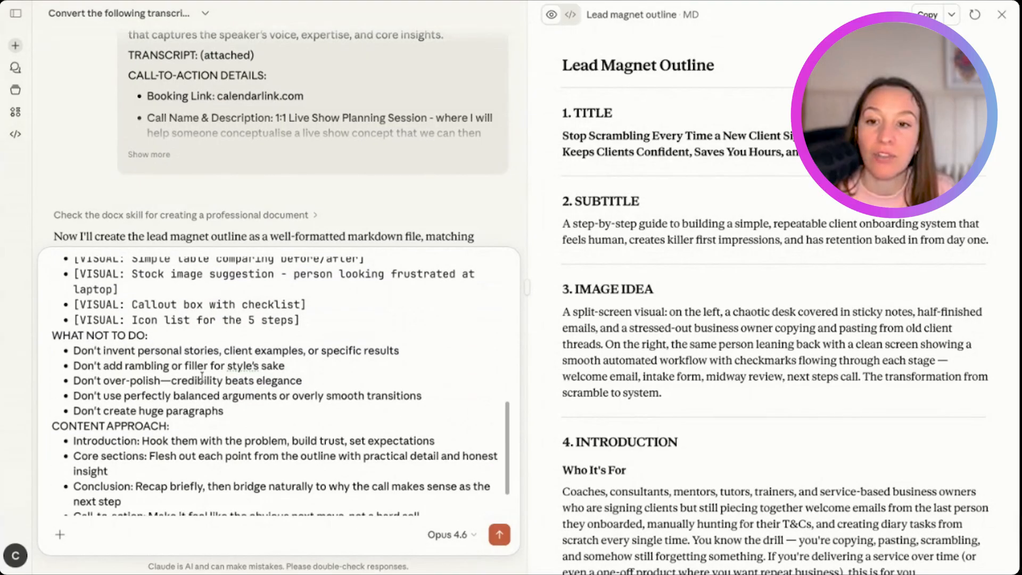
scroll(201, 376, down, 1)
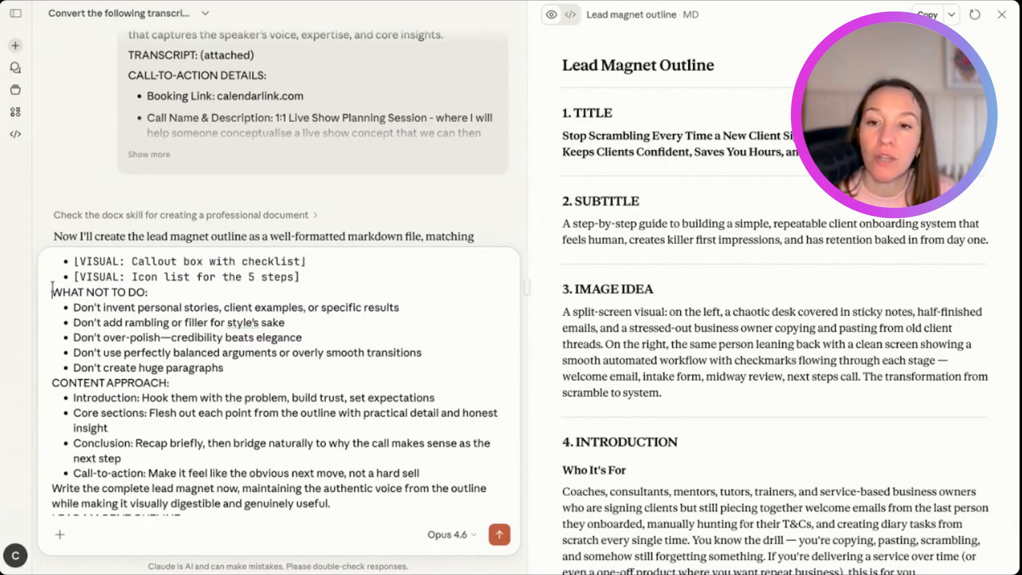
drag(52, 292, 207, 338)
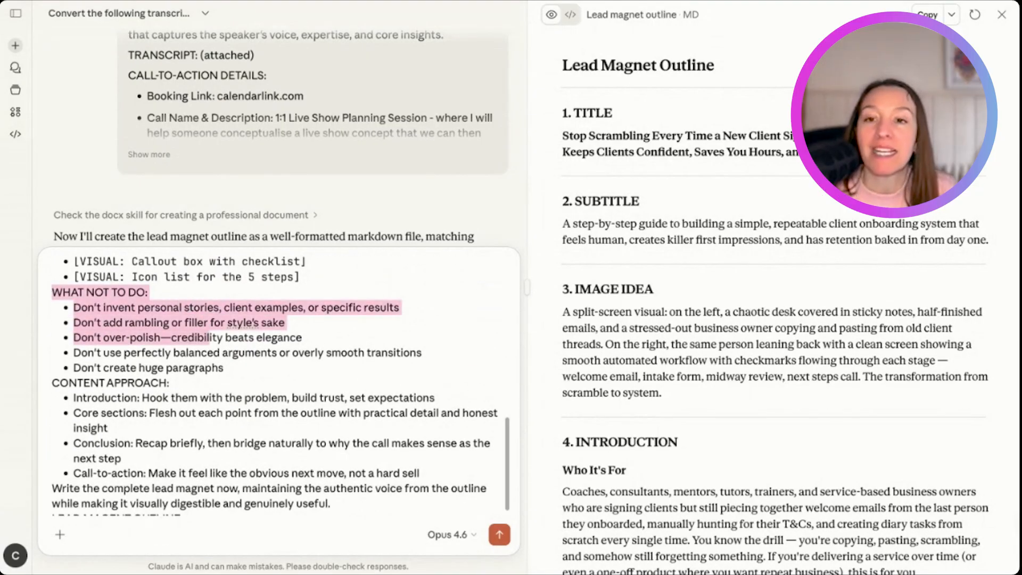
scroll(96, 379, down, 1)
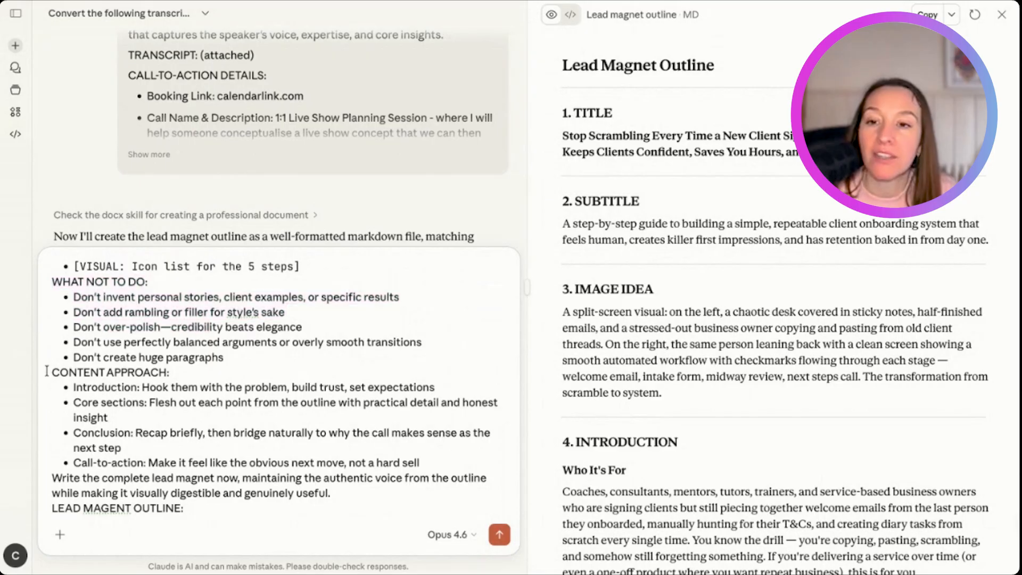
drag(73, 433, 208, 453)
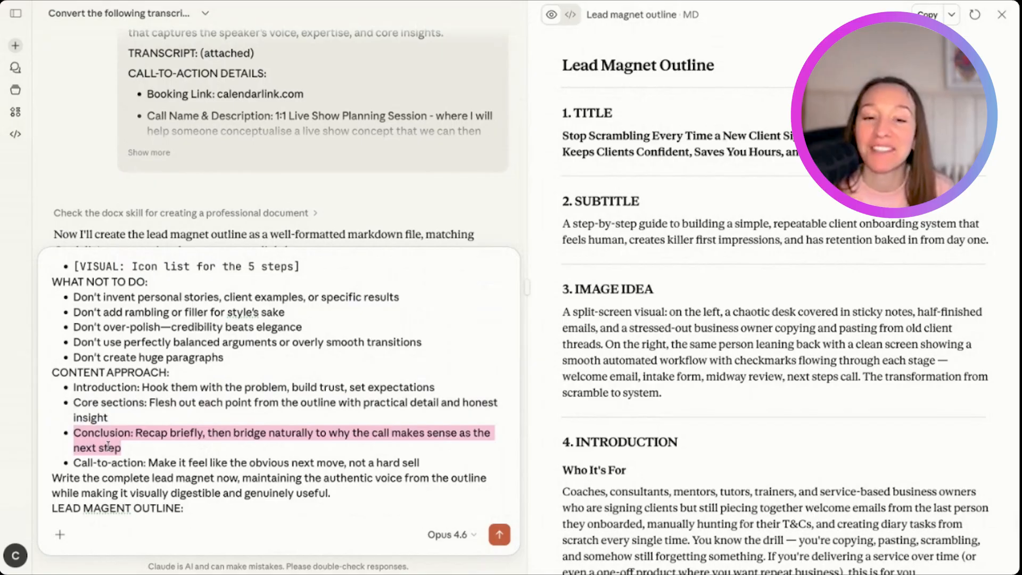
scroll(129, 469, down, 2)
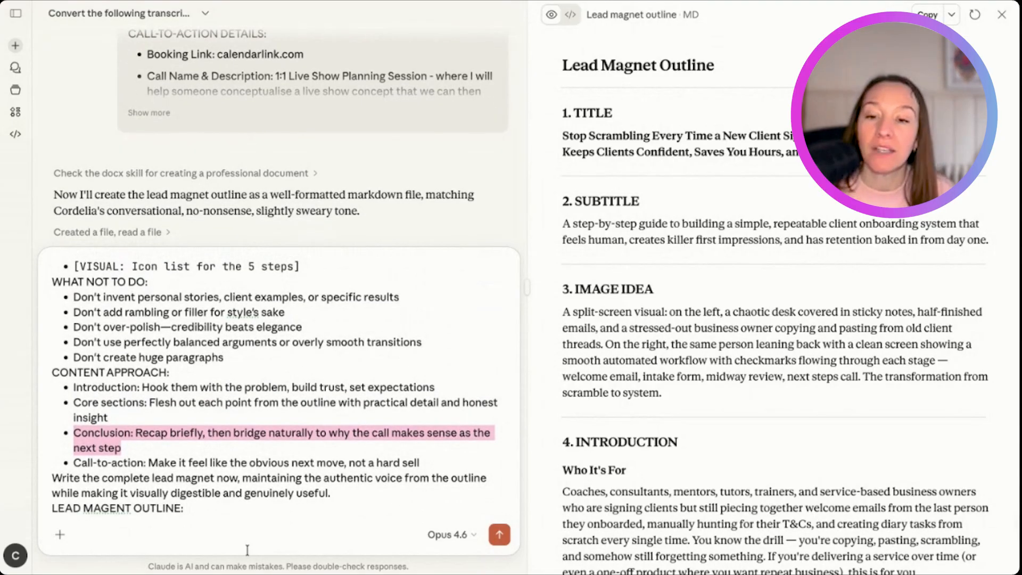
- Mark the outline in the prompt's last line as "(attached)", paste the lead magnet outline as an attachment and send the prompt
click(228, 512)
key(BackSpace)
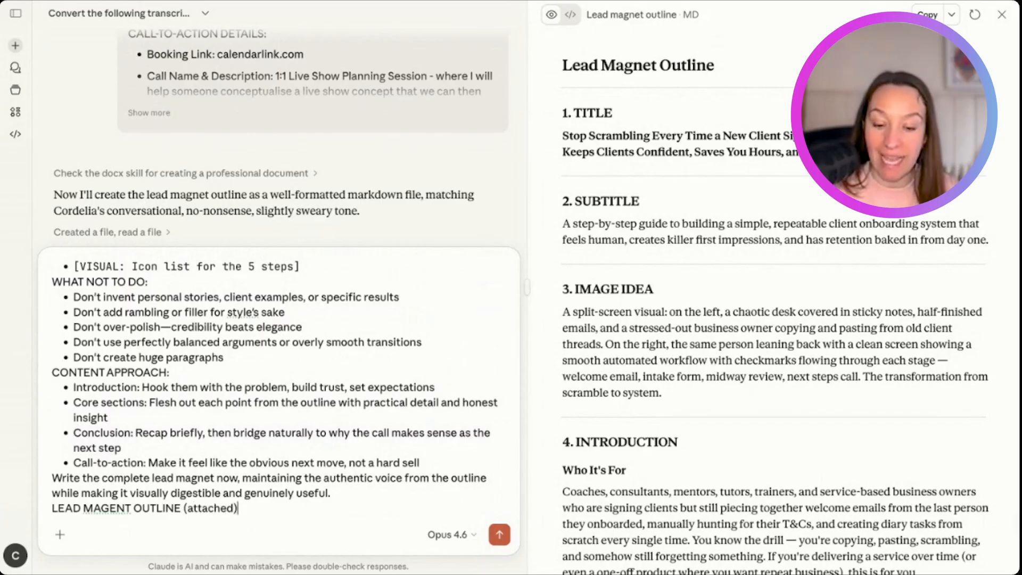
key(shift+Return)
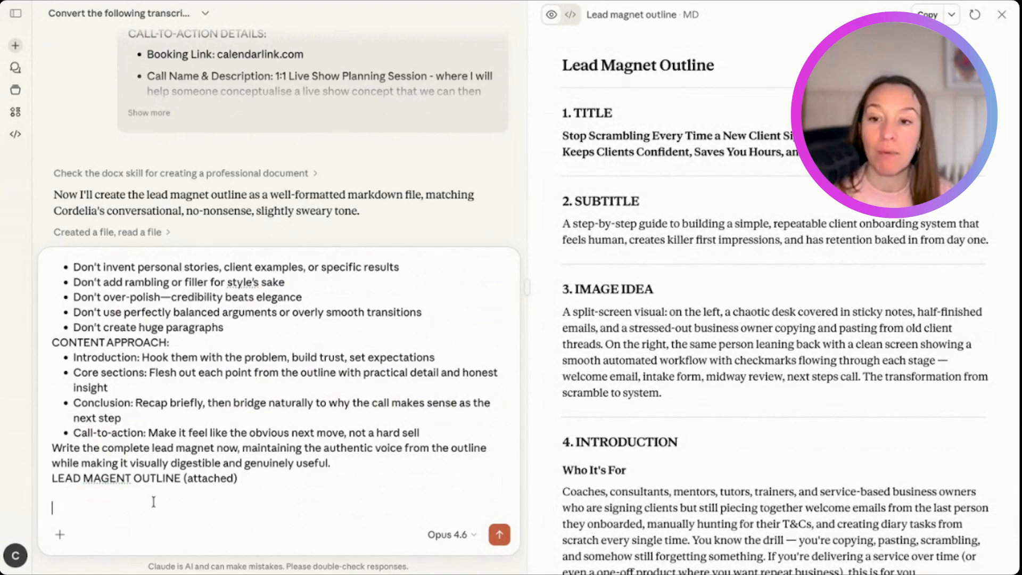
key(ctrl+v)
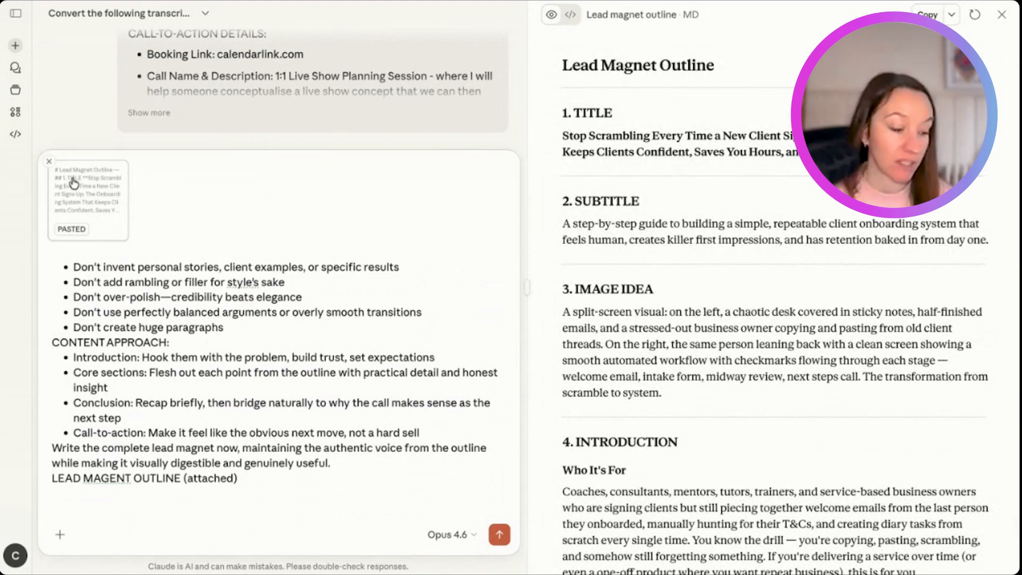
key(Return)
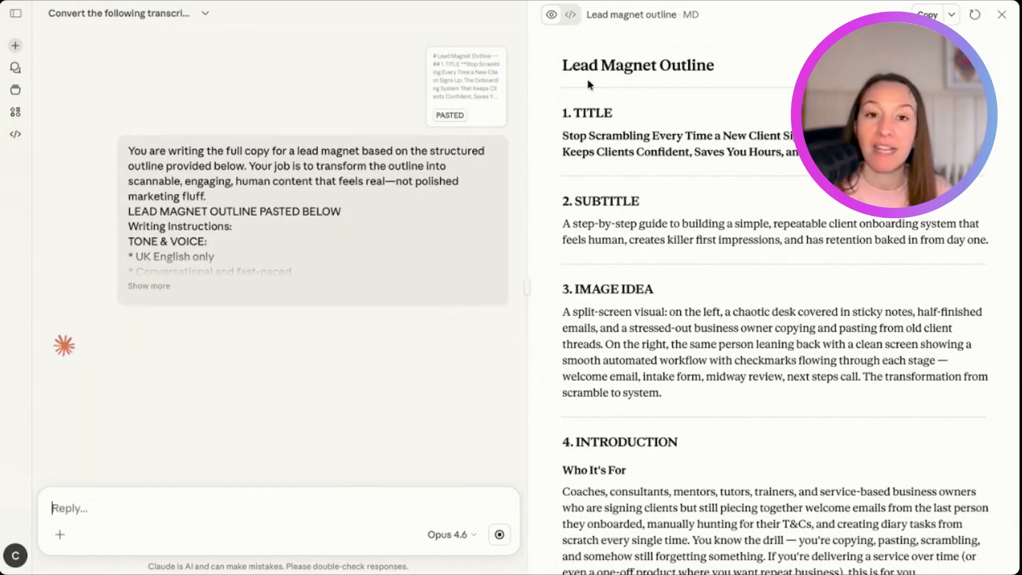
- Open the generated "Lead magnet stop scrambling" HTML file and skim it through to the closing call to action and back
click(1003, 14)
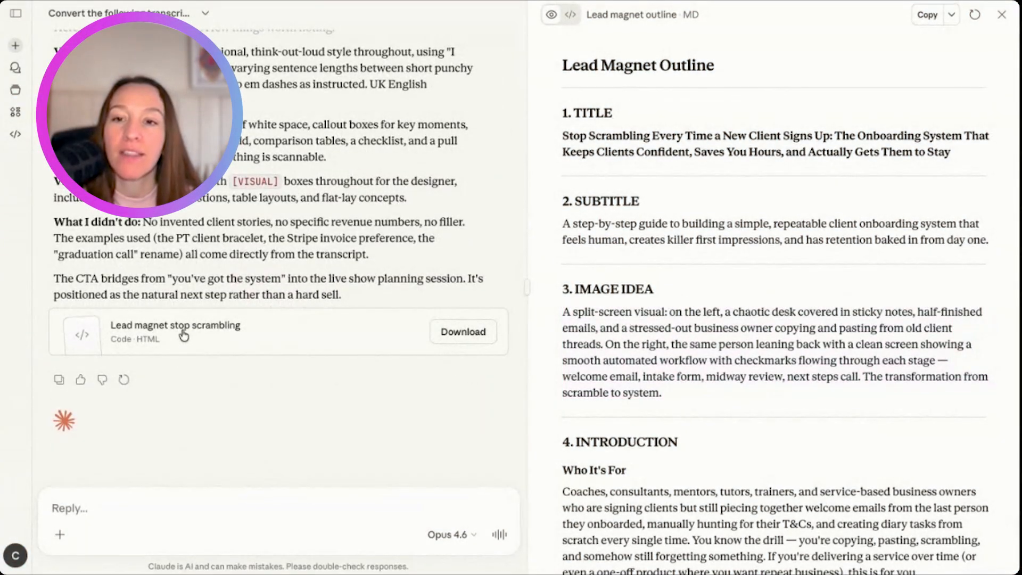
click(184, 335)
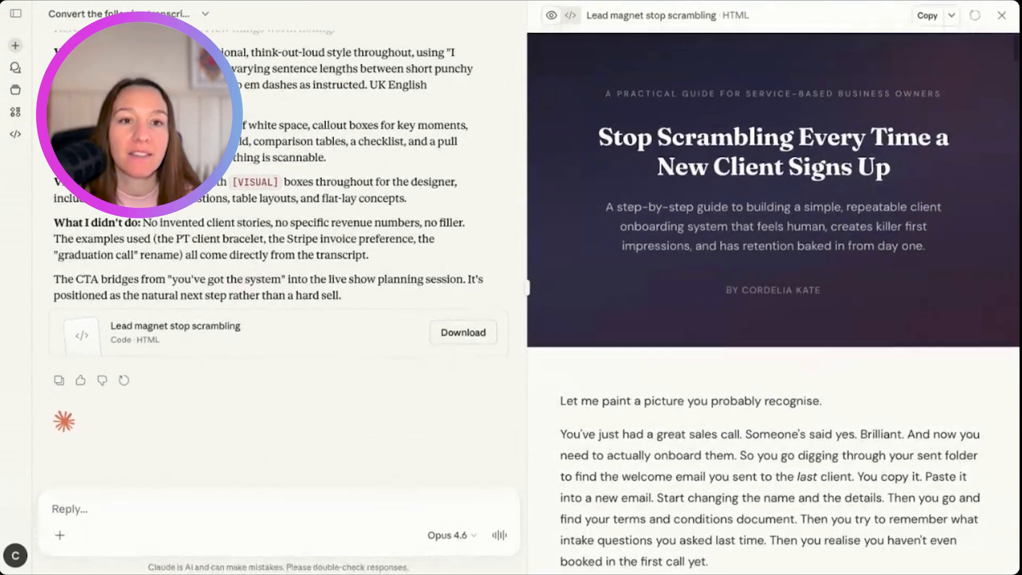
scroll(804, 350, down, 20)
scroll(773, 298, down, 20)
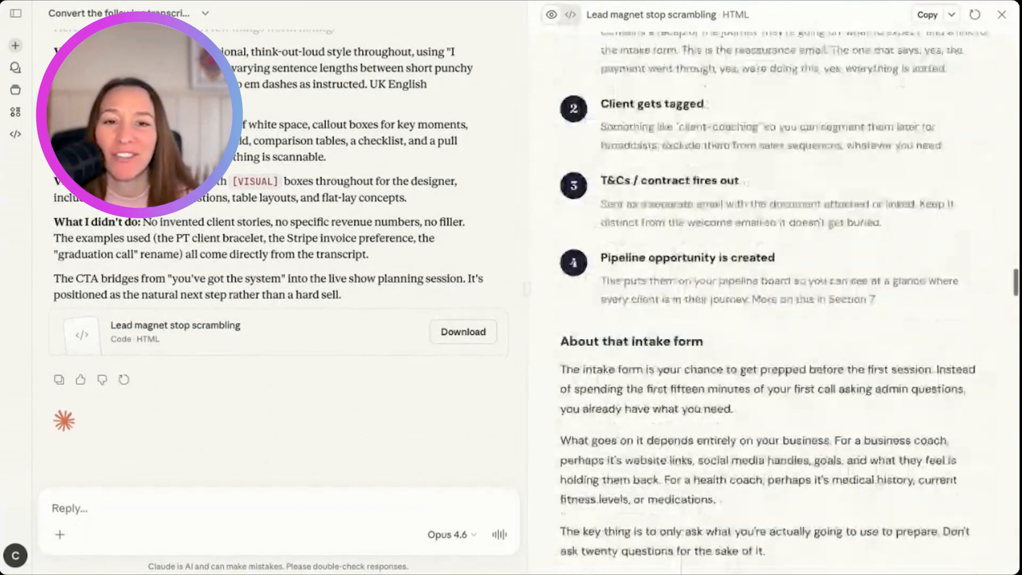
scroll(774, 298, down, 8)
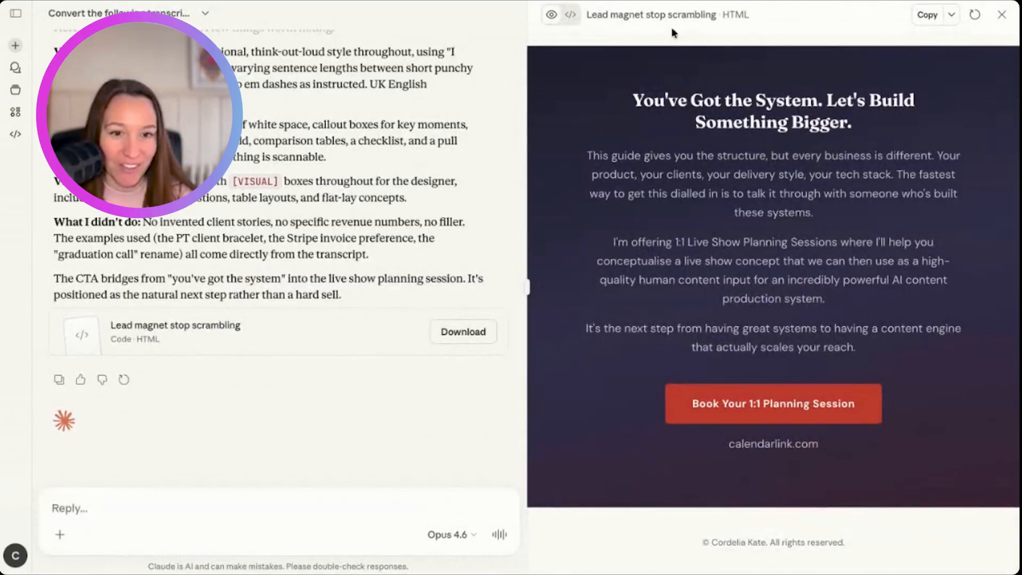
scroll(762, 295, up, 20)
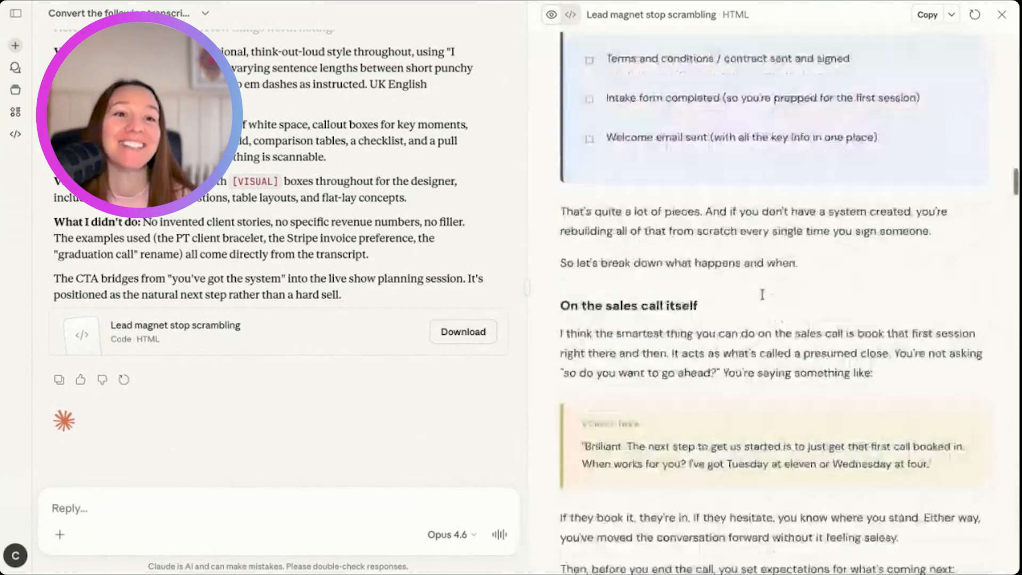
scroll(762, 295, up, 15)
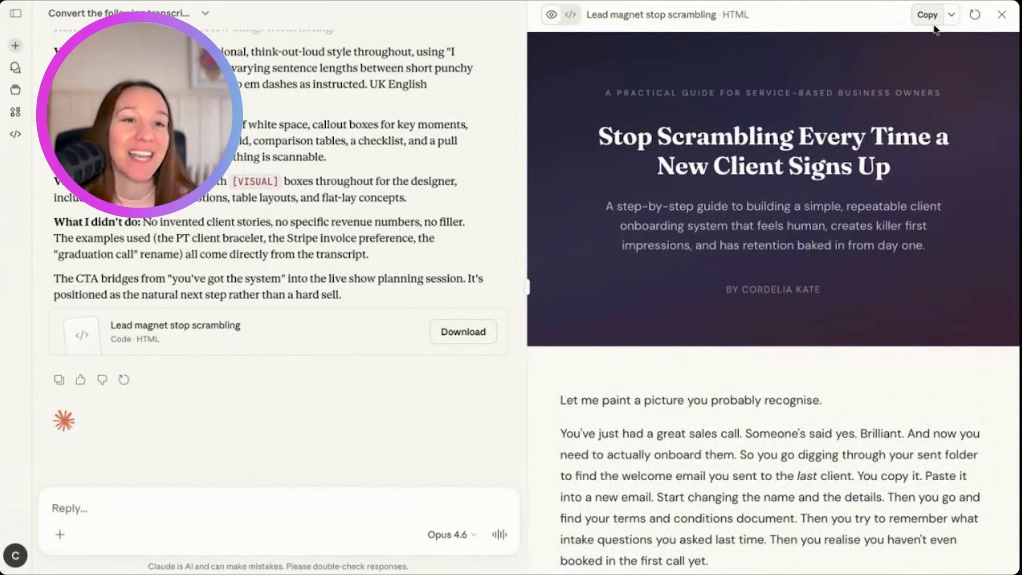
- Open the HTML lead magnet as a full page and skim its introduction, visual placeholder, callout boxes and Sections 1 and 2
click(952, 15)
click(928, 44)
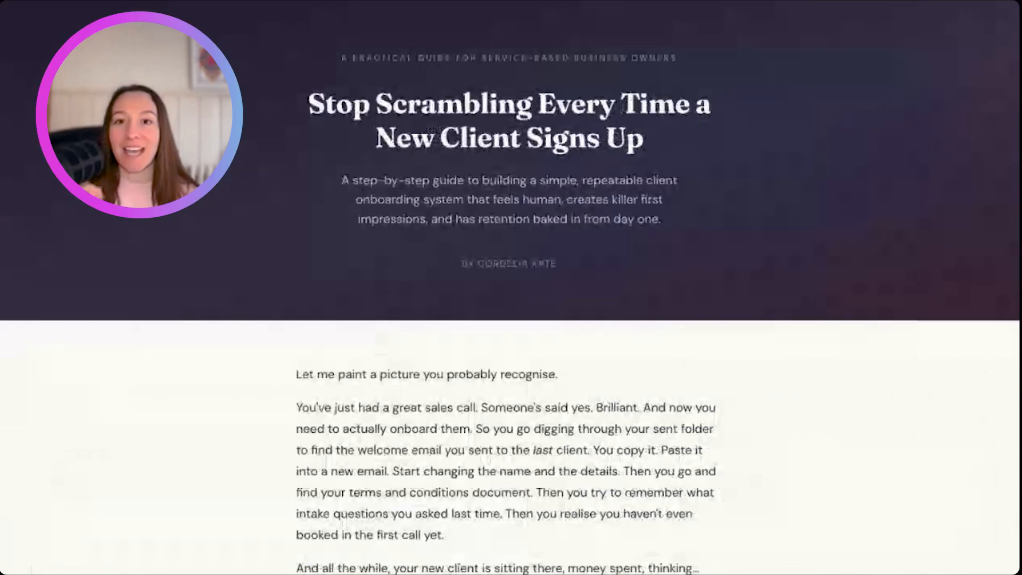
scroll(603, 528, down, 5)
scroll(606, 510, down, 4)
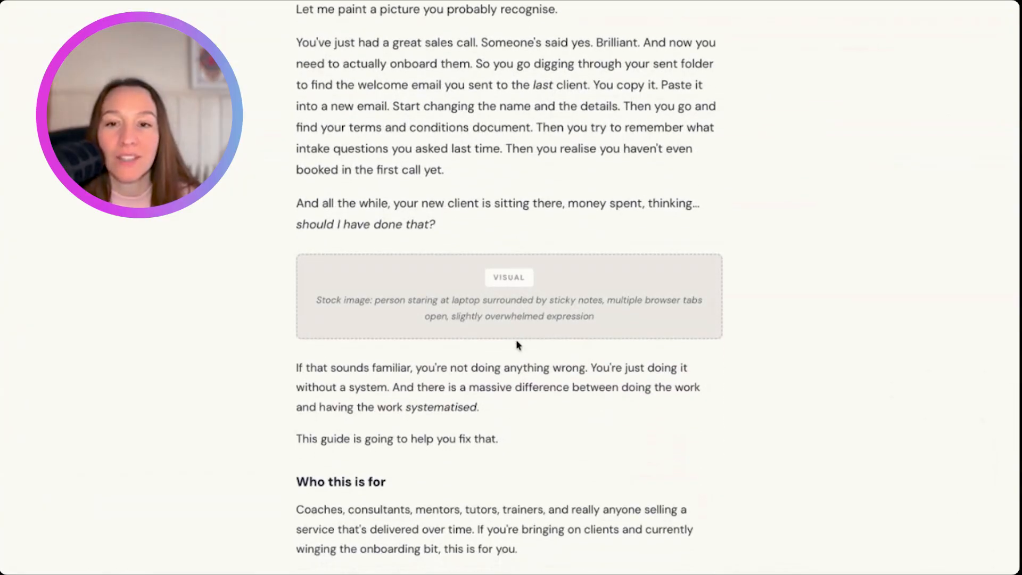
scroll(505, 315, down, 15)
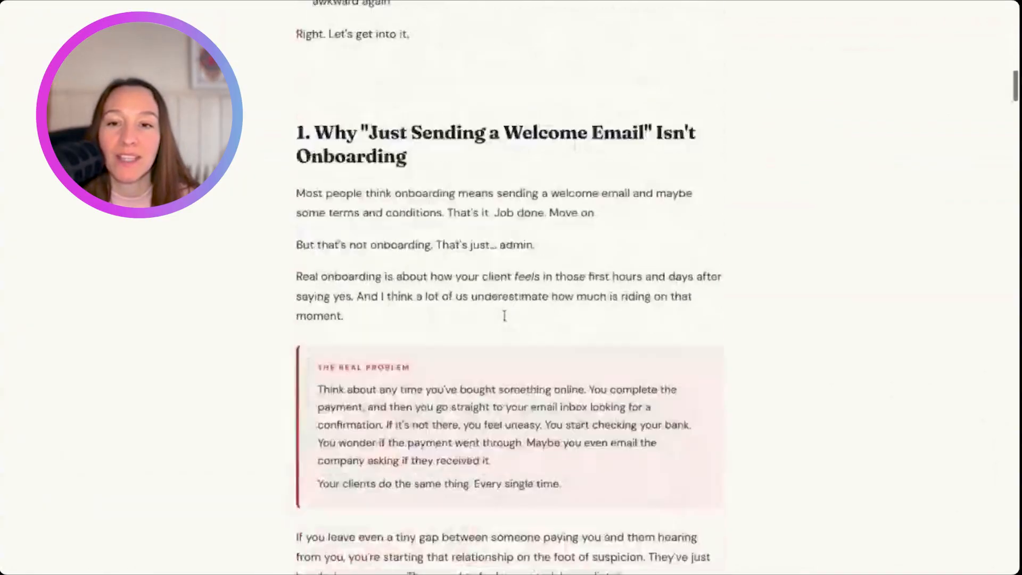
scroll(508, 288, up, 10)
scroll(508, 287, down, 20)
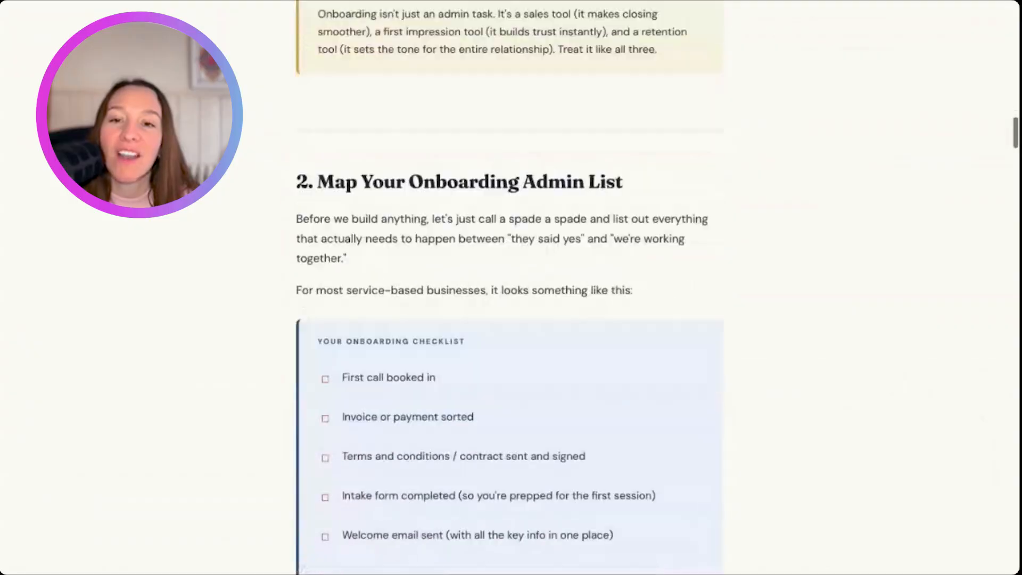
scroll(508, 287, up, 20)
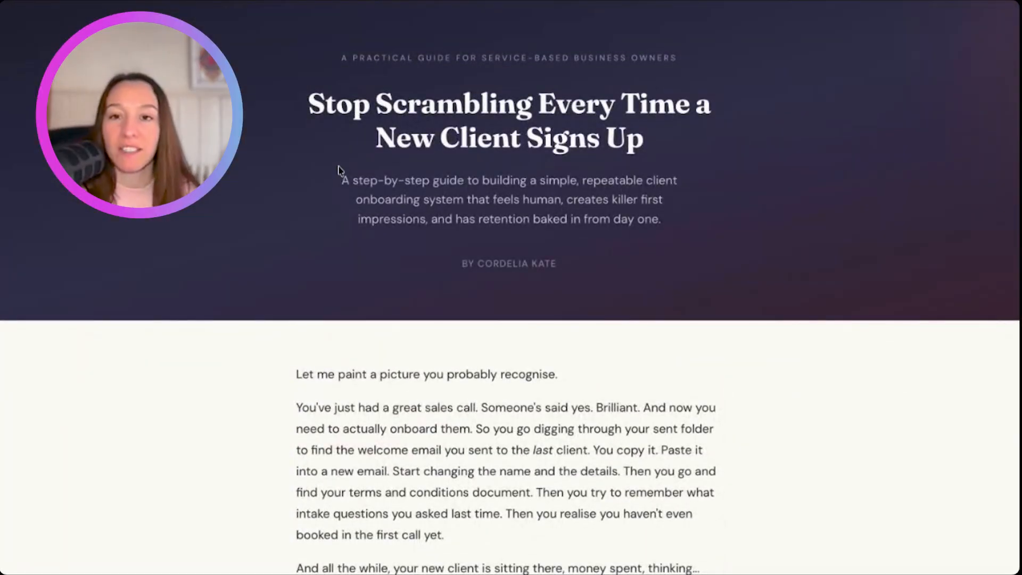
- Review the lead magnet's title, subtitle and opening paragraphs, highlighting the "step-by-step guide" subtitle
scroll(671, 186, down, 1)
drag(343, 181, 681, 190)
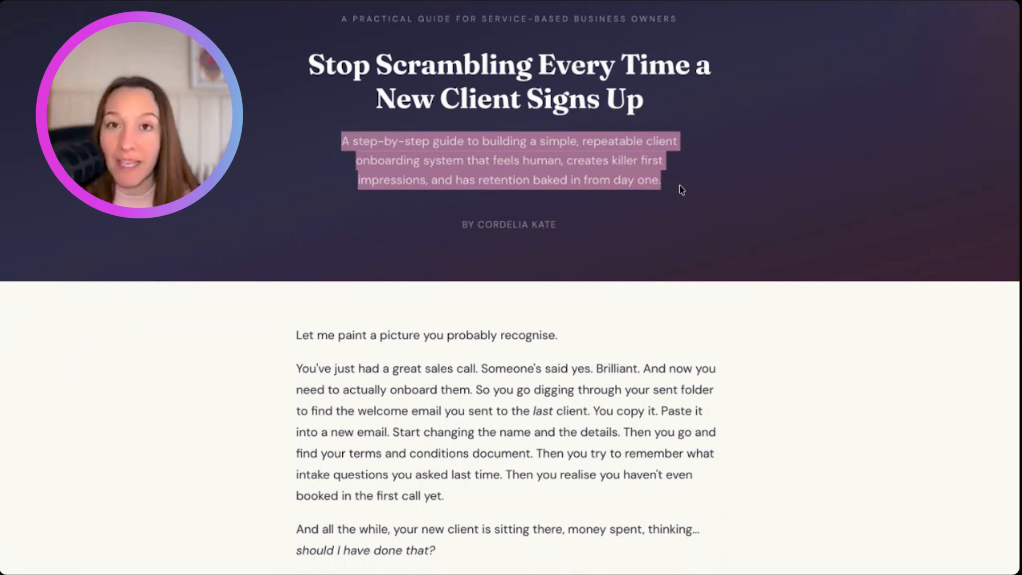
double_click(616, 160)
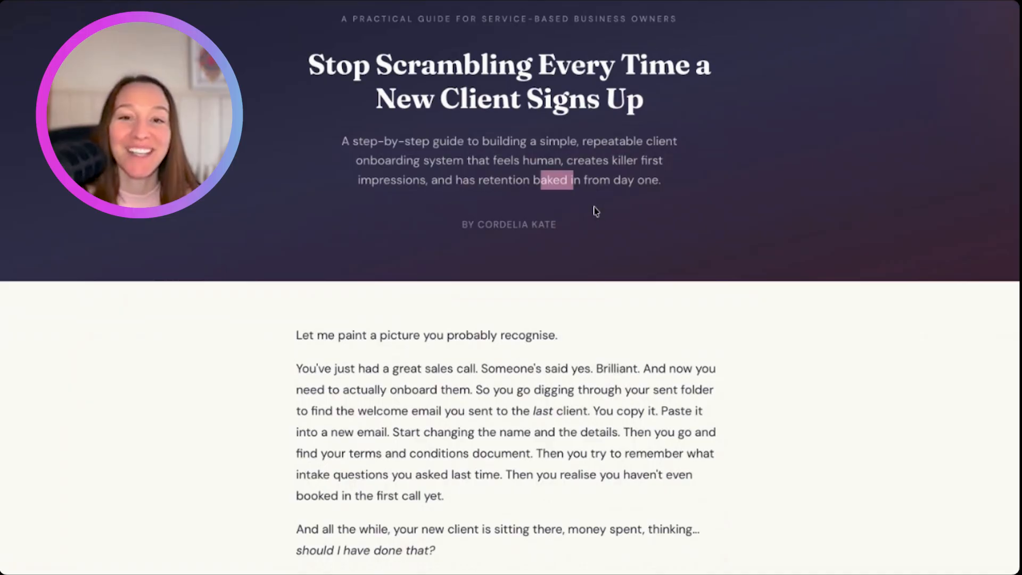
scroll(595, 211, up, 1)
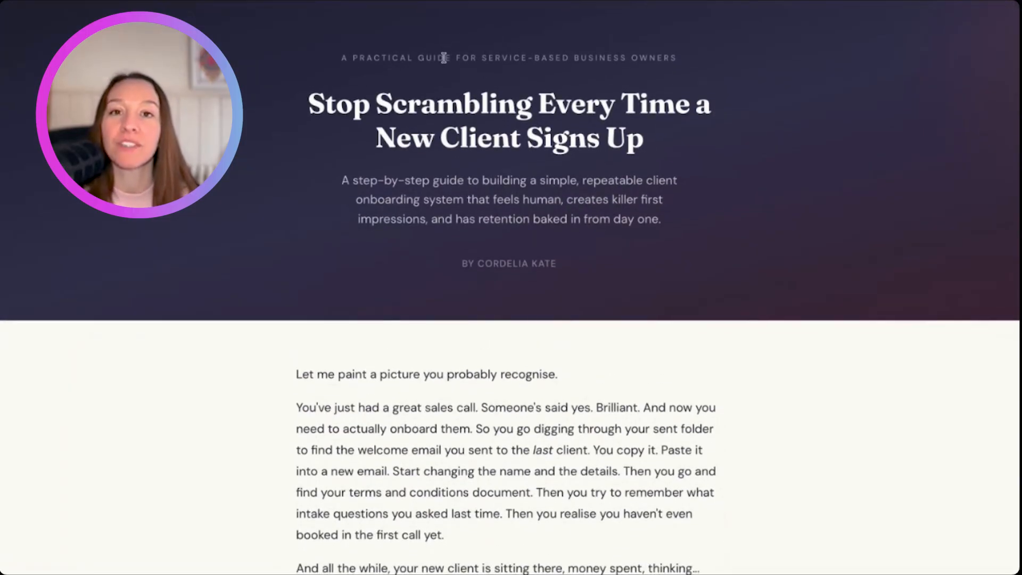
scroll(551, 150, down, 2)
scroll(480, 231, down, 15)
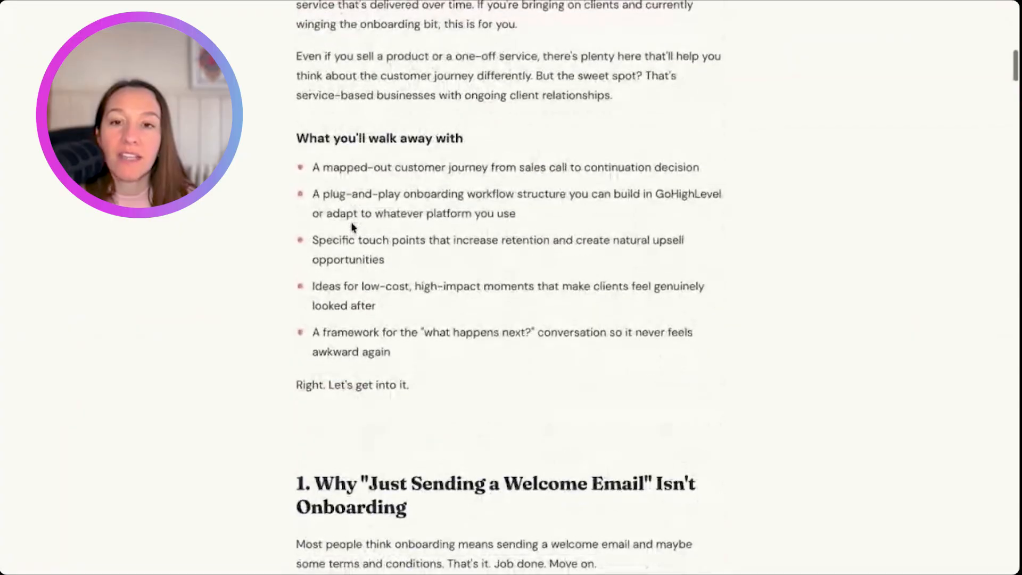
scroll(350, 222, up, 3)
scroll(352, 250, up, 10)
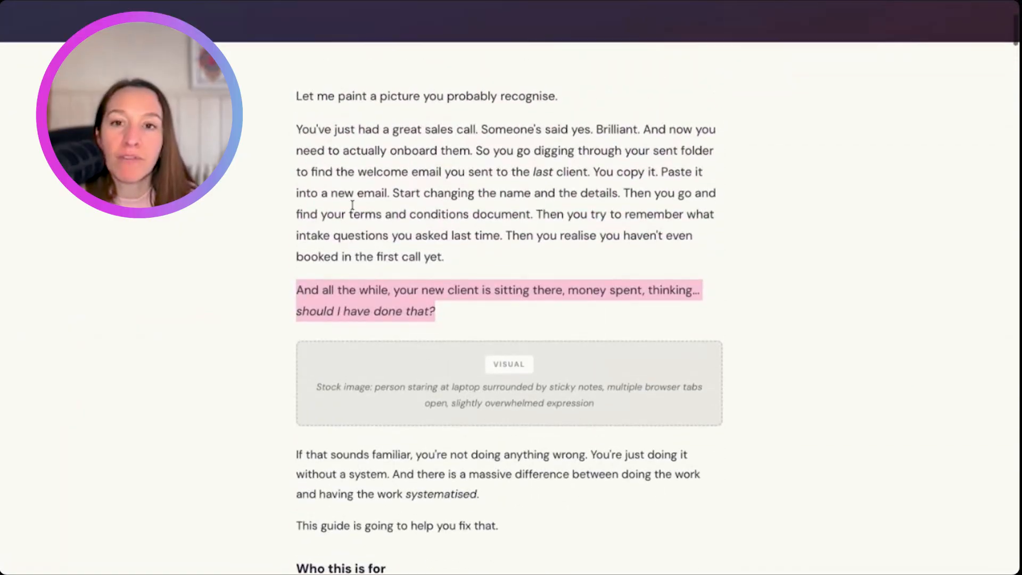
- Read the "Who this is for" and "What you'll walk away with" parts, highlighting the target audience paragraph
scroll(351, 250, down, 8)
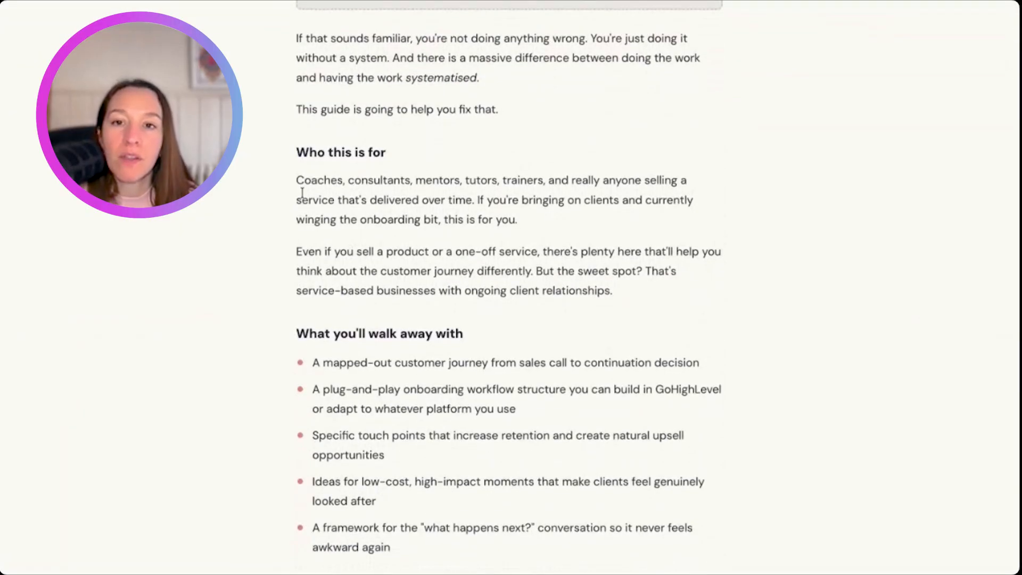
drag(303, 181, 357, 220)
scroll(306, 193, down, 1)
scroll(306, 192, down, 1)
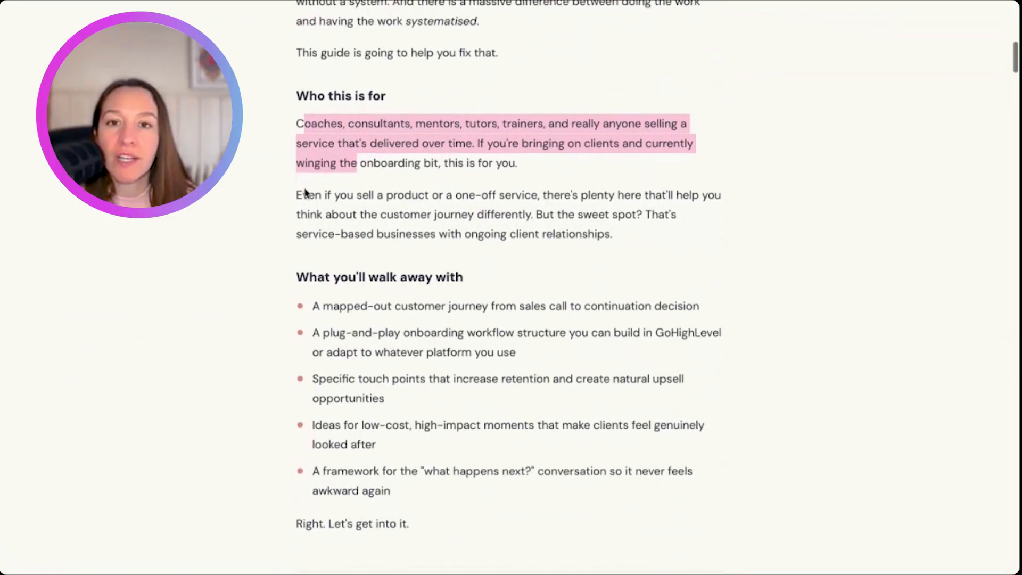
scroll(464, 135, down, 2)
double_click(464, 135)
scroll(463, 135, down, 1)
scroll(463, 135, up, 2)
scroll(508, 298, down, 12)
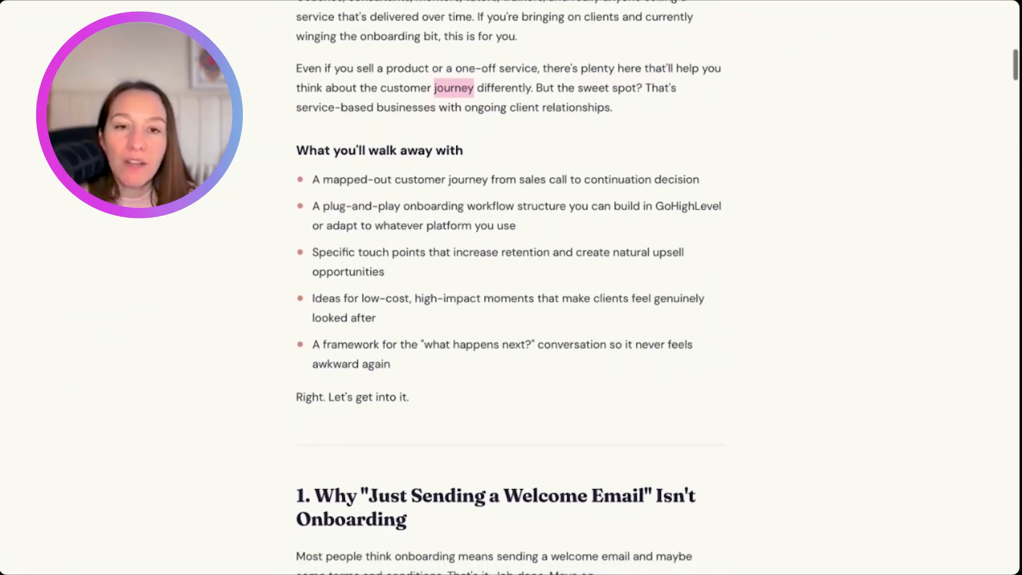
- Examine the copy style of Section 1 on welcome emails, highlighting the line "But that's not onboarding. That's just... admin."
scroll(509, 288, down, 3)
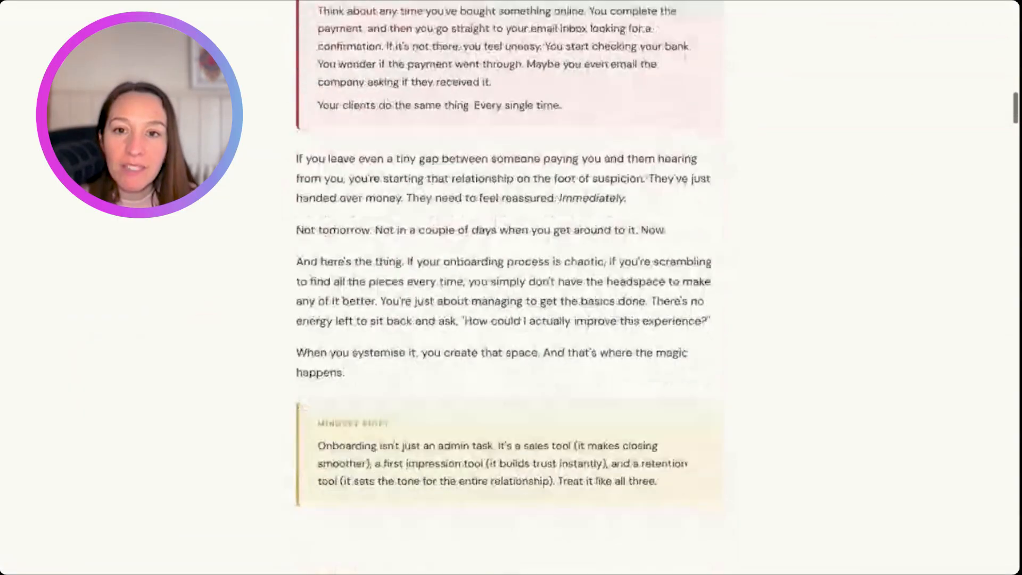
scroll(509, 287, up, 13)
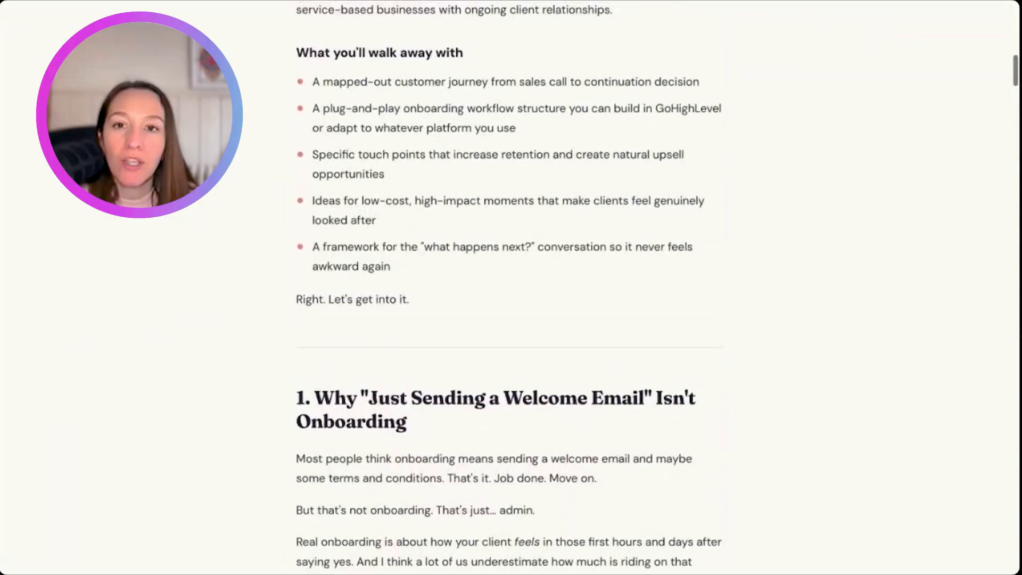
scroll(481, 230, down, 4)
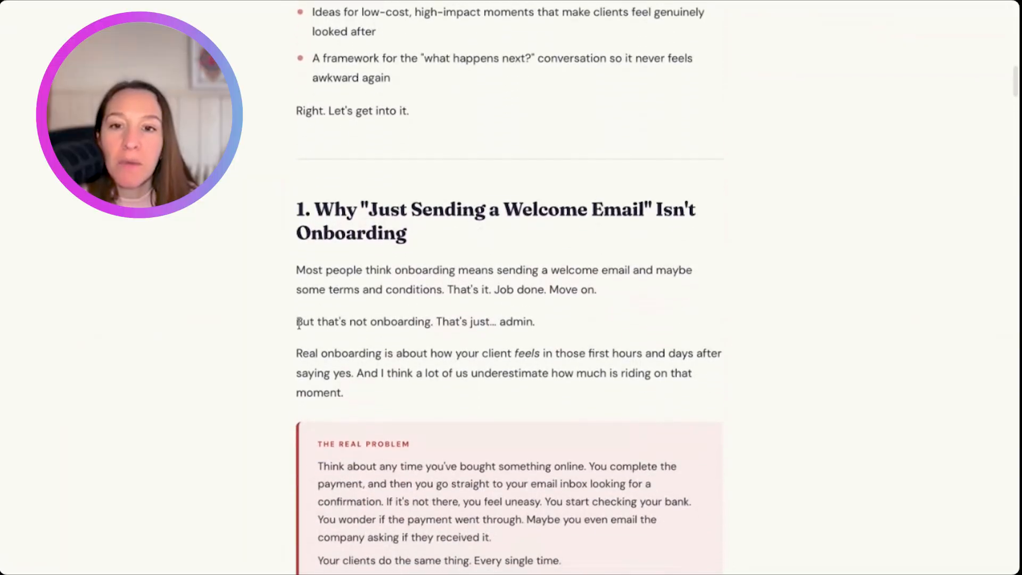
click(524, 323)
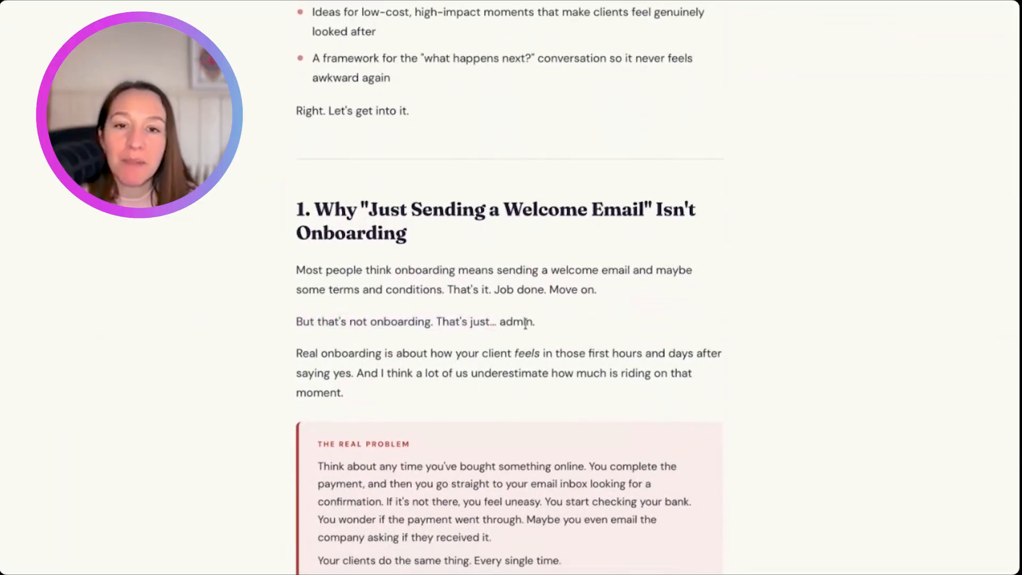
triple_click(528, 324)
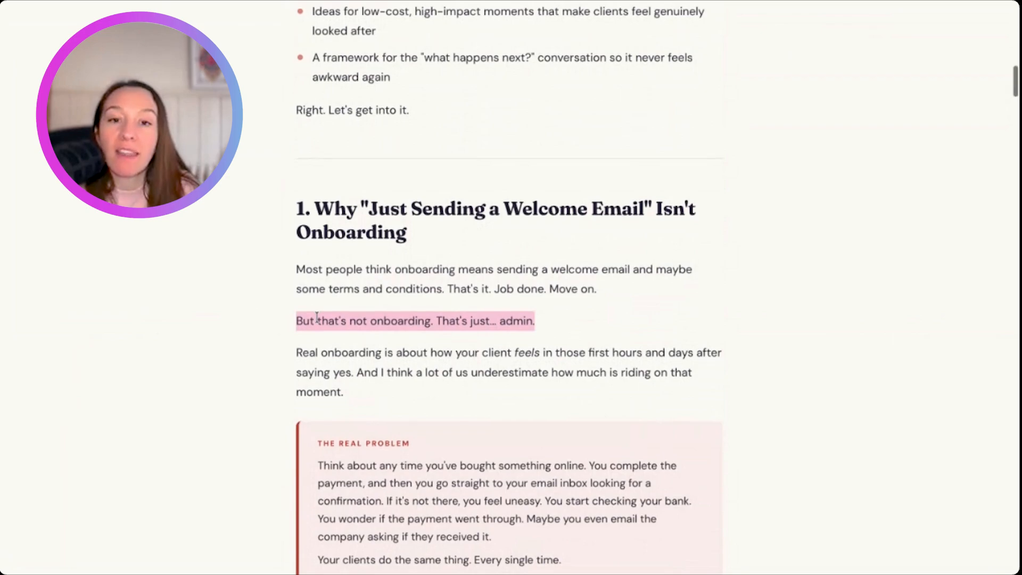
scroll(317, 318, down, 2)
scroll(347, 314, down, 1)
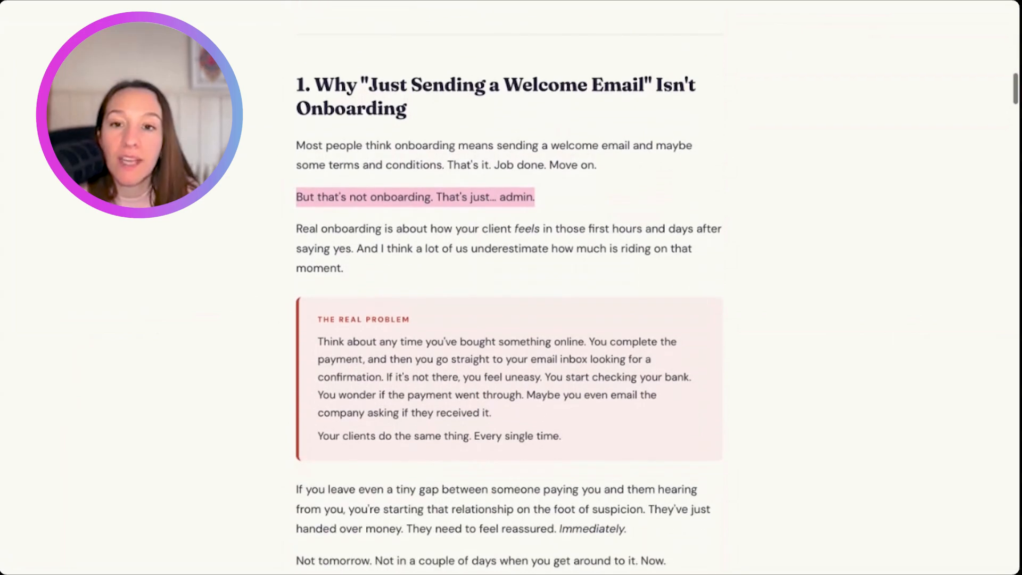
scroll(346, 94, up, 13)
scroll(347, 95, down, 4)
scroll(559, 160, down, 2)
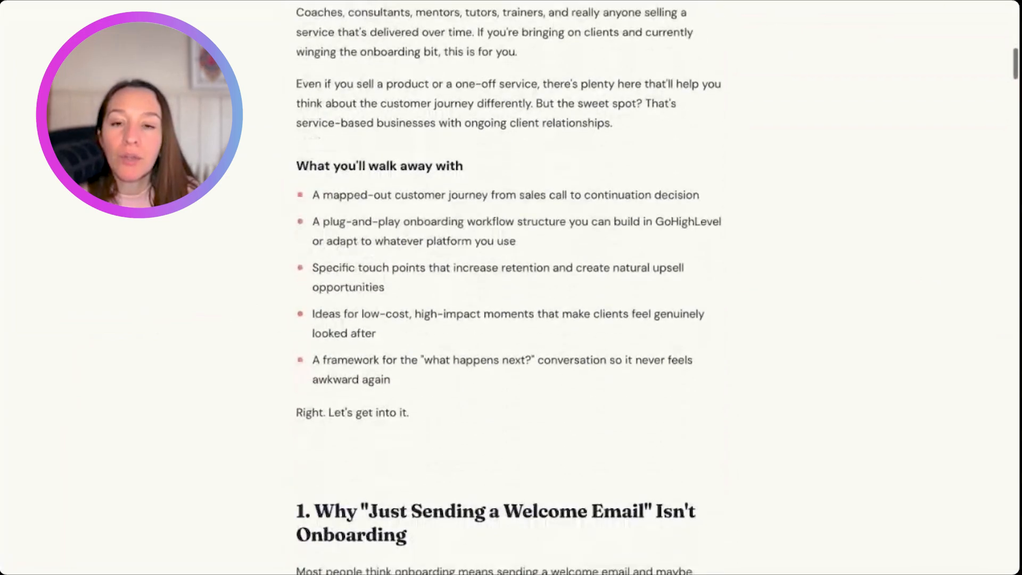
scroll(559, 64, down, 8)
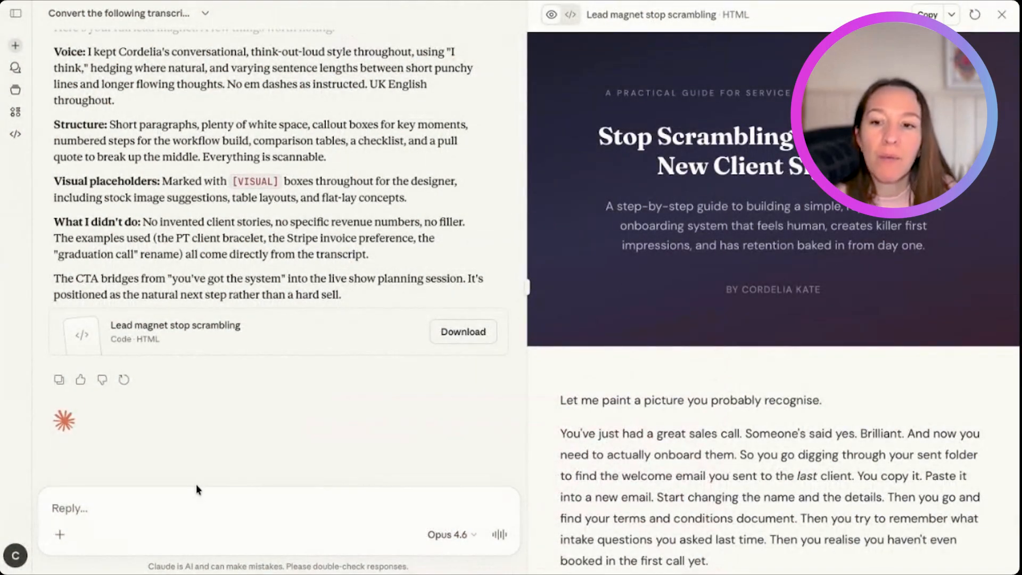
- Draft a reply asking to remove the visual box so it downloads without editing, and to use the brand aesthetic guide to look the part
click(196, 488)
text(that is perfect now remove)
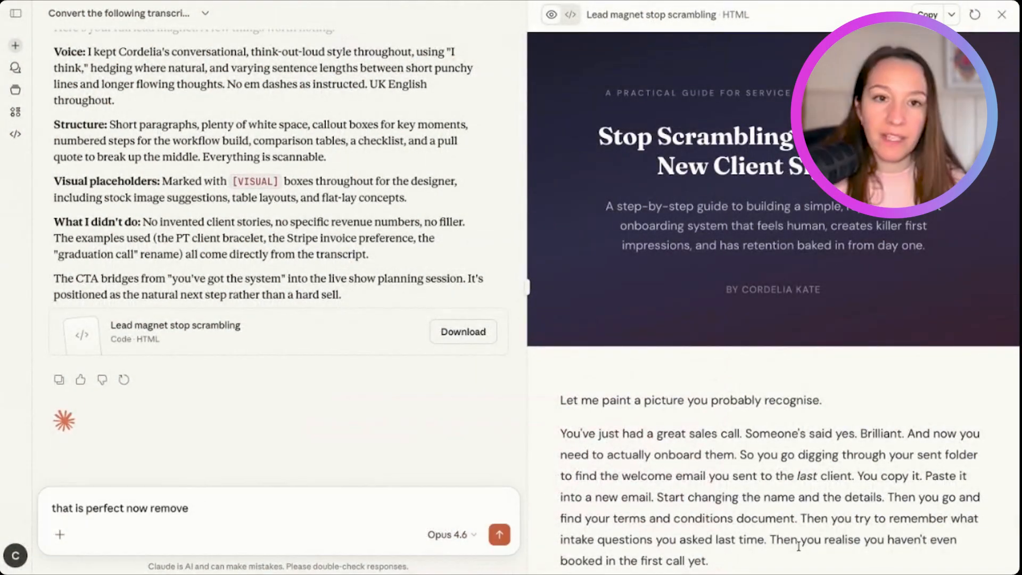
scroll(716, 379, down, 10)
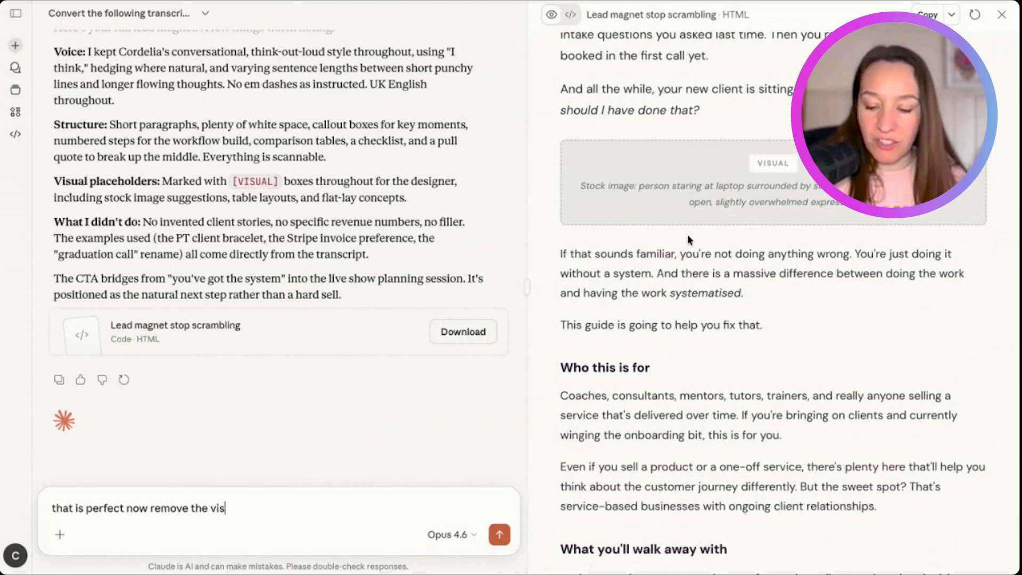
text(the visual box so we can)
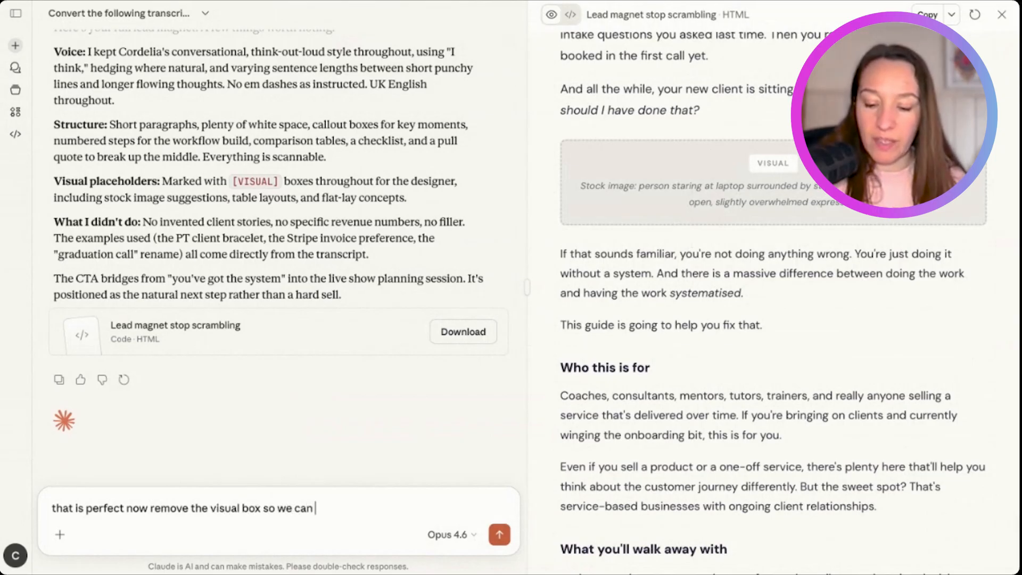
text( just download )
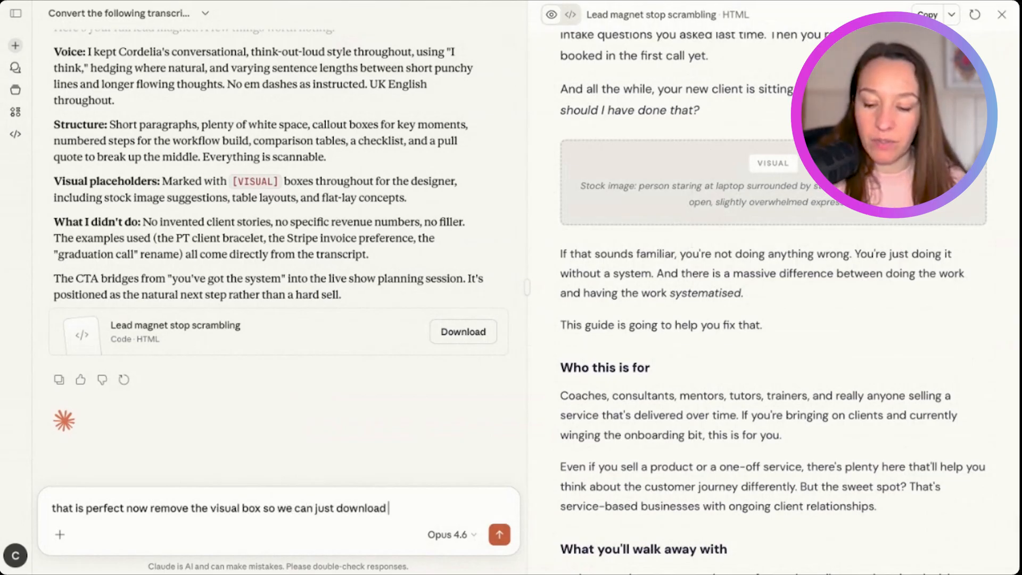
text(without editing and also use my b)
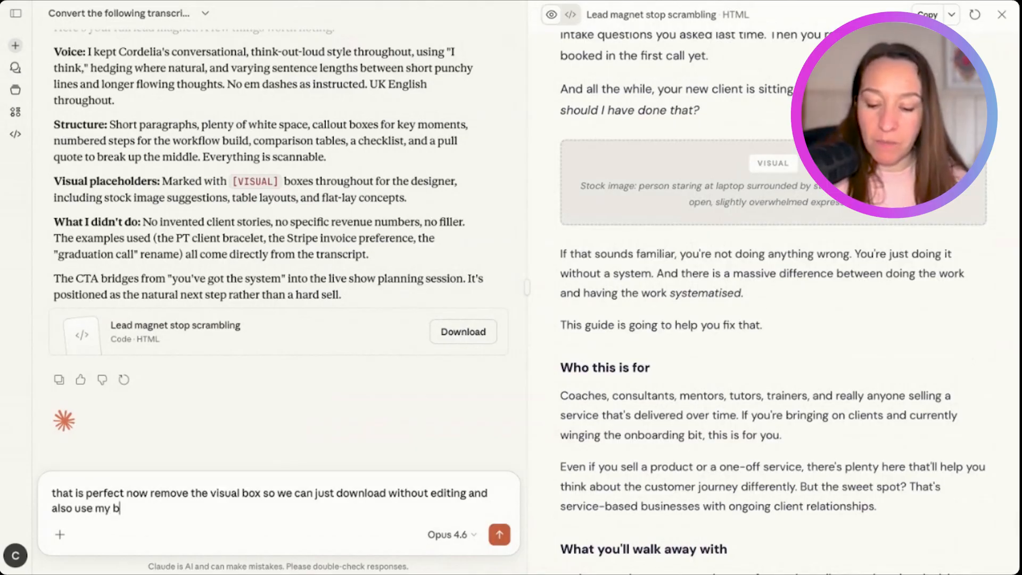
text(rand aesth)
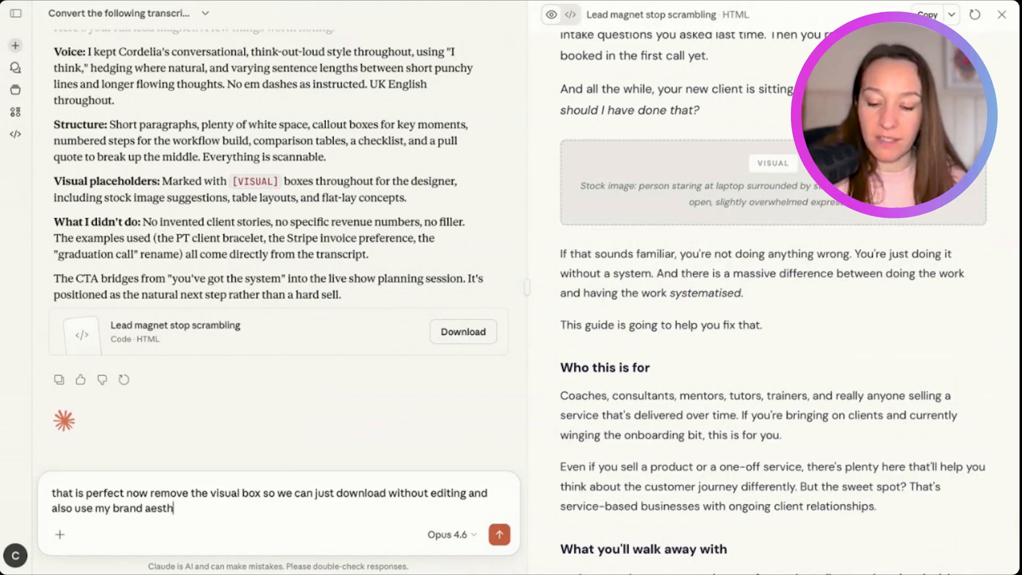
text(etic guide to make it look the part:)
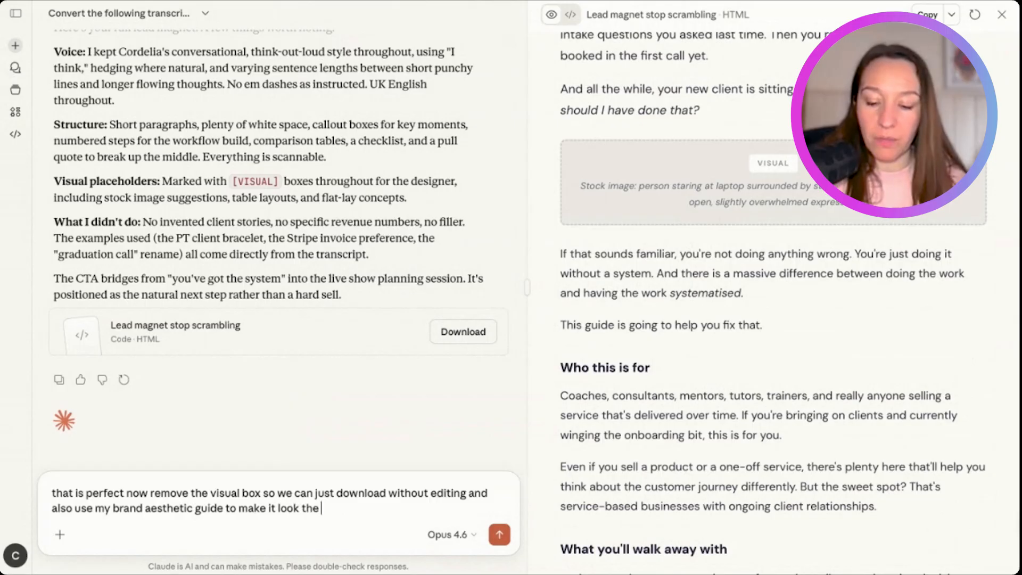
- Paste the Rebellious Business Brand Aesthetic Guidelines below the request, including pink #d40f7d, near black #25282a and Montserrat fonts, and send it
key(shift+Return)
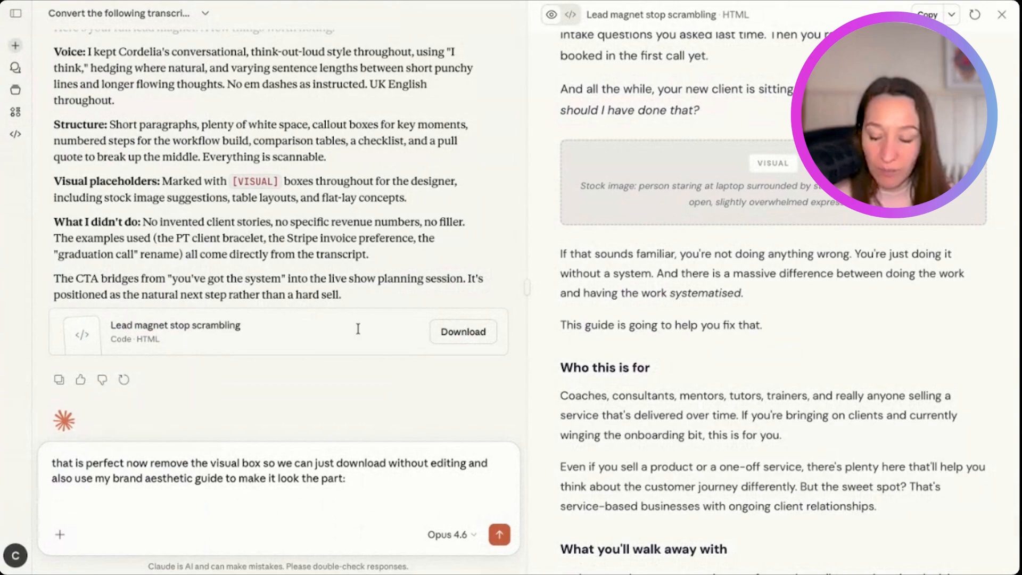
text(Brand Aesthetic Guidelines: Rebellious Business Brand Palette Primary Colours Pink (accent colour only): #d40f7d Dark Grey / Near Black: #25282a White: #ffffff Secondary / Support Light Grey: #f4f4f4 Mid Grey: #727272 Fonts Headers: Montserrat Black Subheaders: Montserrat Thin Body: Montserrat Regular Vibe Bold. High contrast. Rebel energy with clean lines. Confident, human, and a bit playful. Confident, rebellious energy Do Not Use Pastels, washed-out tones, serif fonts, generic corporate scenes.)
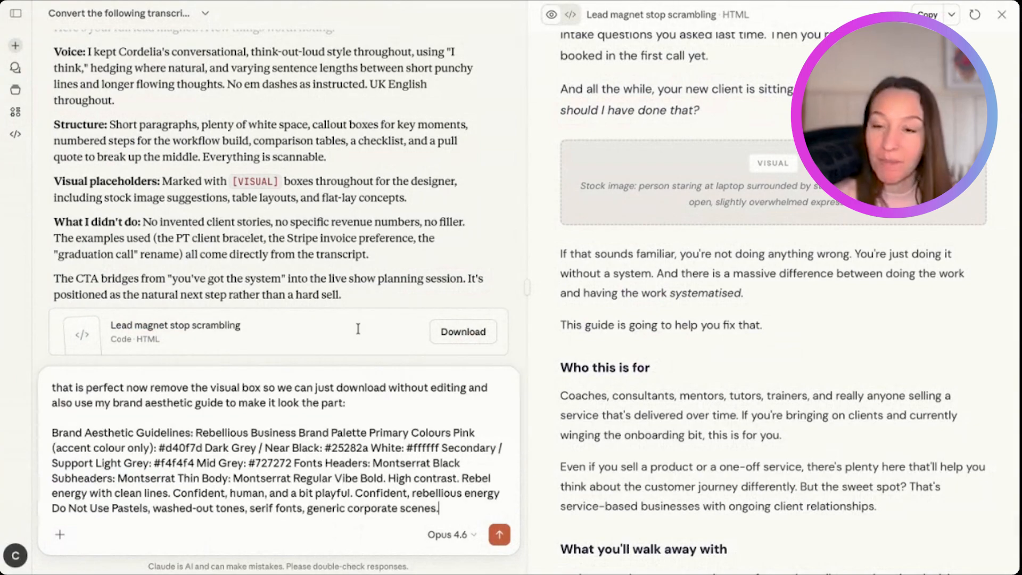
scroll(374, 283, down, 3)
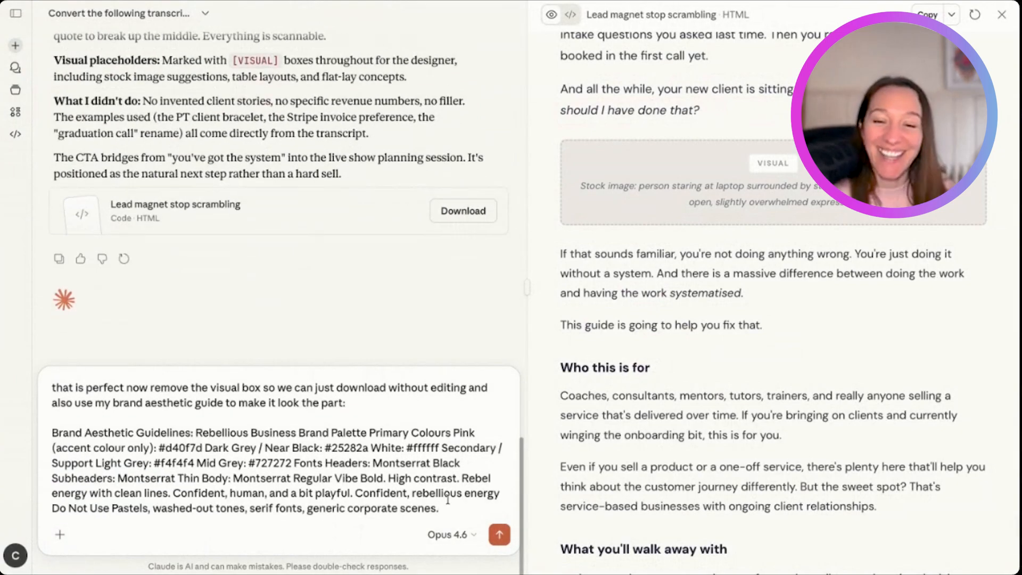
scroll(374, 281, down, 1)
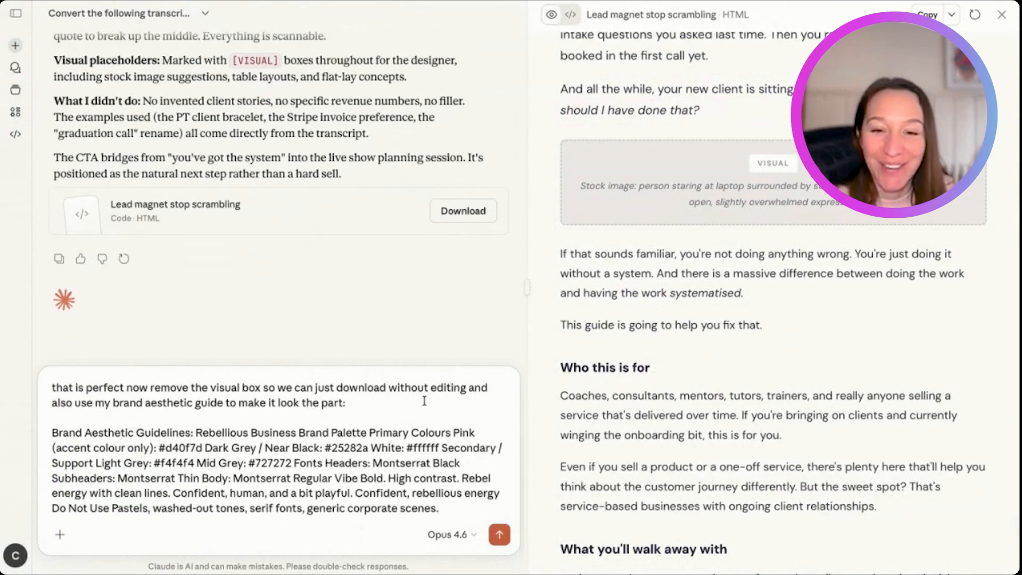
key(Return)
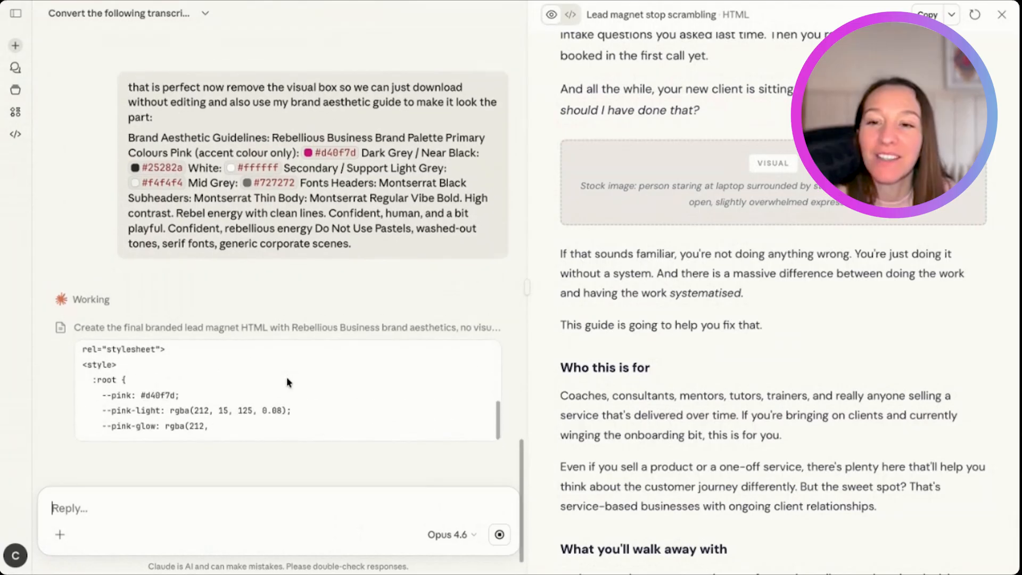
- Check the sent brand request and skim the current HTML preview's visual placeholders and comparison table through to the closing call to action
scroll(288, 381, up, 3)
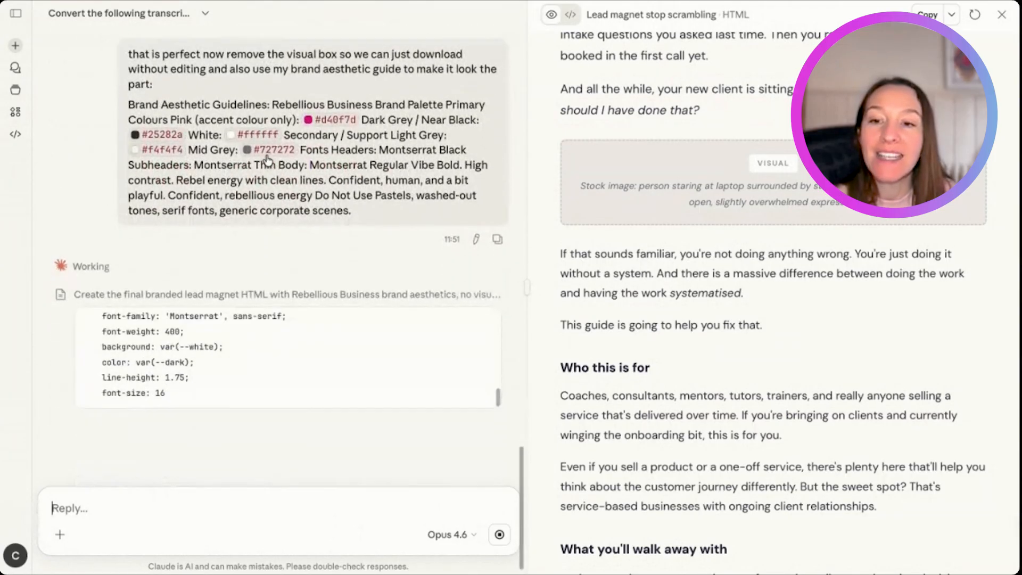
scroll(750, 285, down, 10)
scroll(749, 284, down, 15)
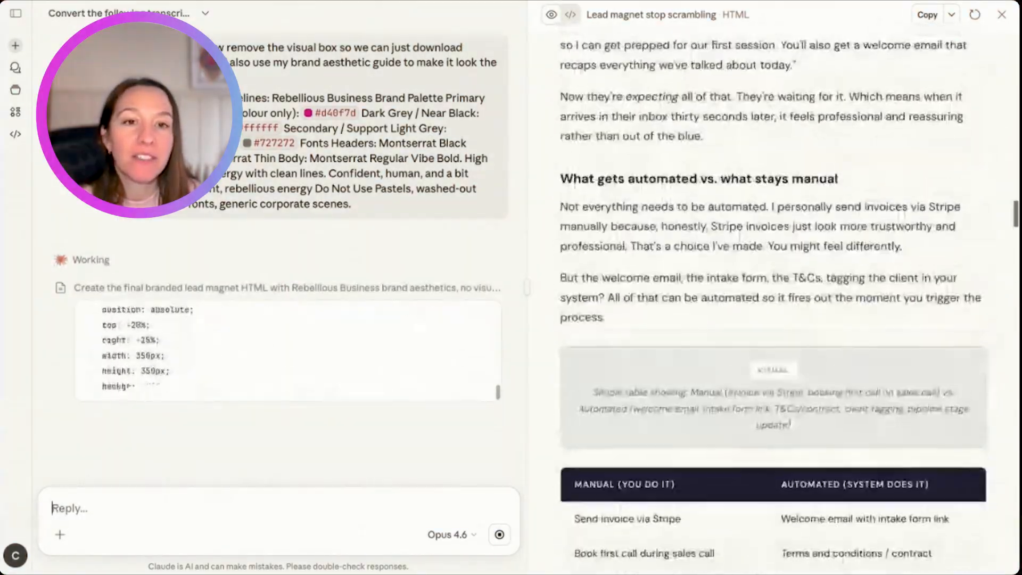
scroll(762, 391, down, 20)
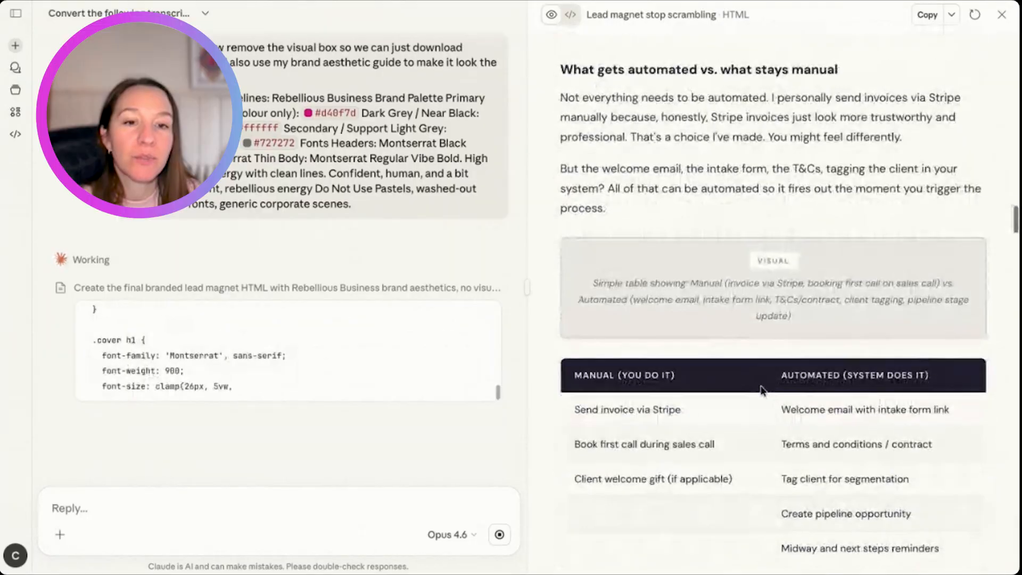
scroll(772, 299, down, 20)
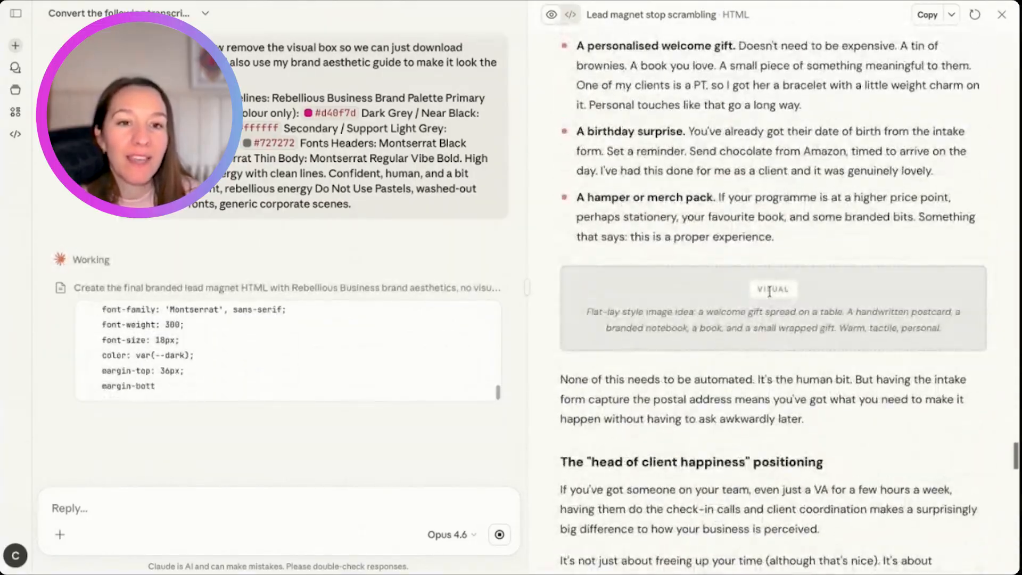
scroll(767, 325, down, 20)
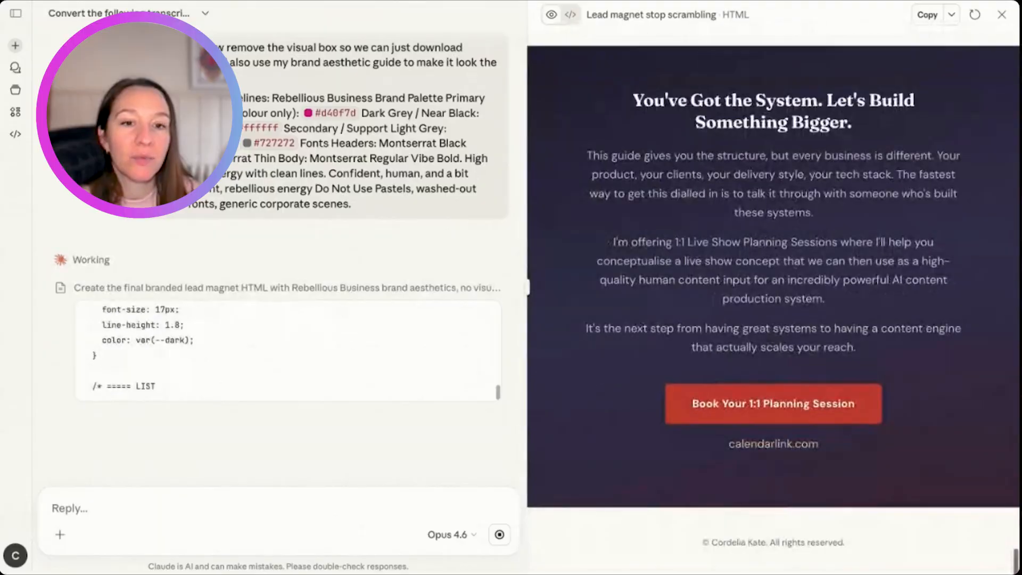
- Test the "Book Your 1:1 Planning Session" link, cancel leaving for the external site, and look over Section 1 again
click(770, 405)
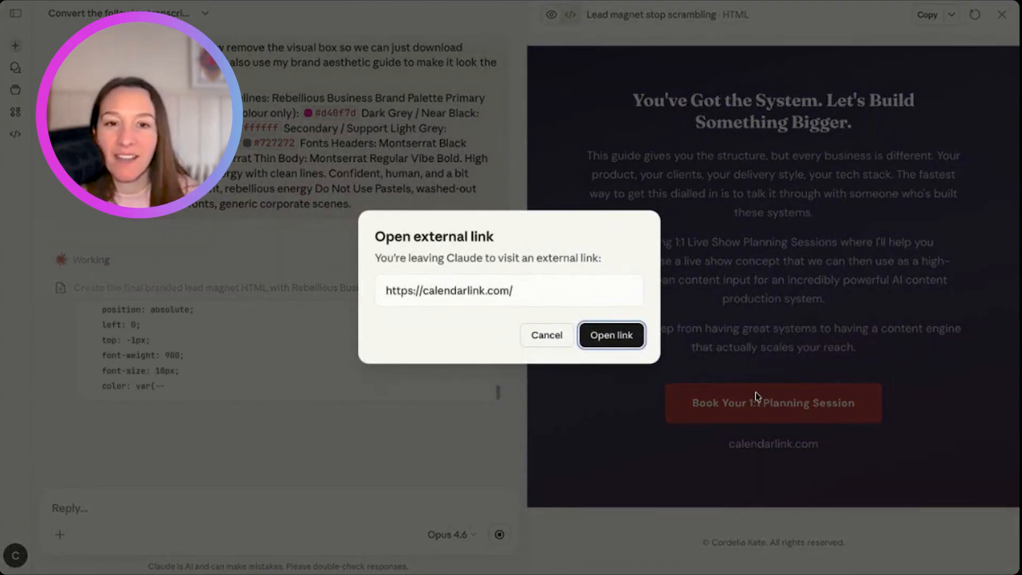
click(542, 341)
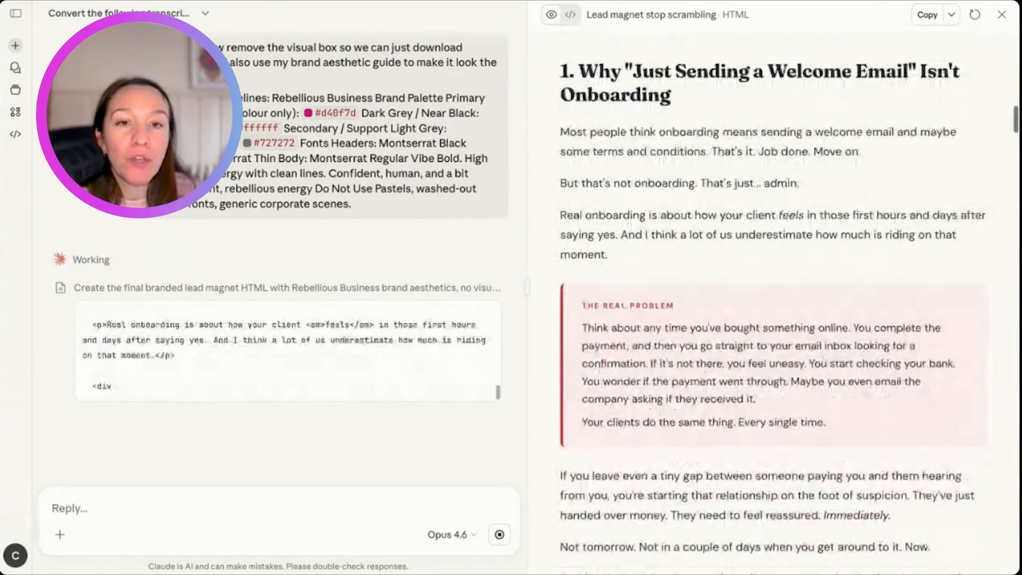
scroll(712, 332, down, 10)
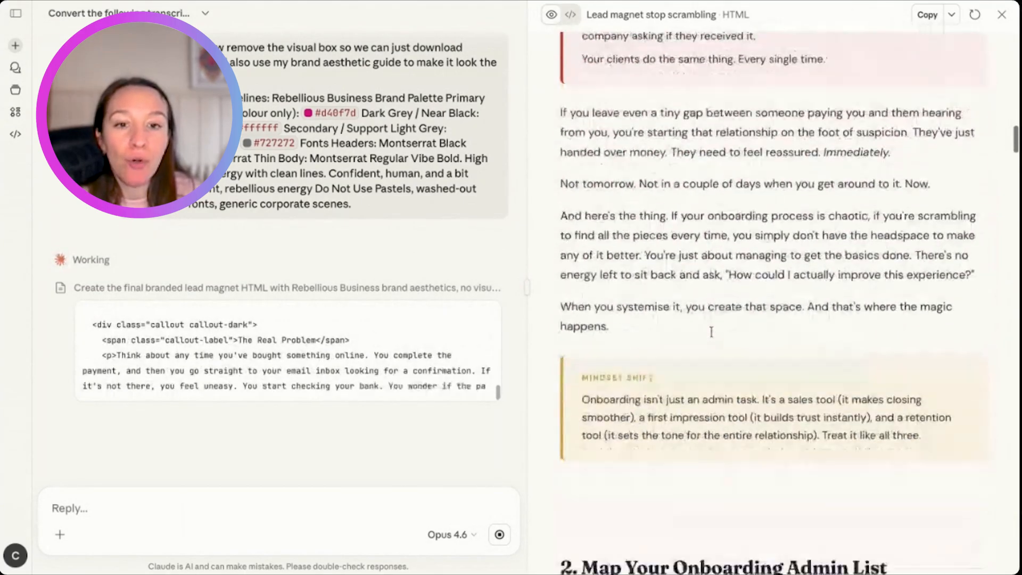
- Read the unbranded full-page lead magnet from Section 1 through the onboarding checklist and manual/automated table to the closing call to action
scroll(686, 348, down, 5)
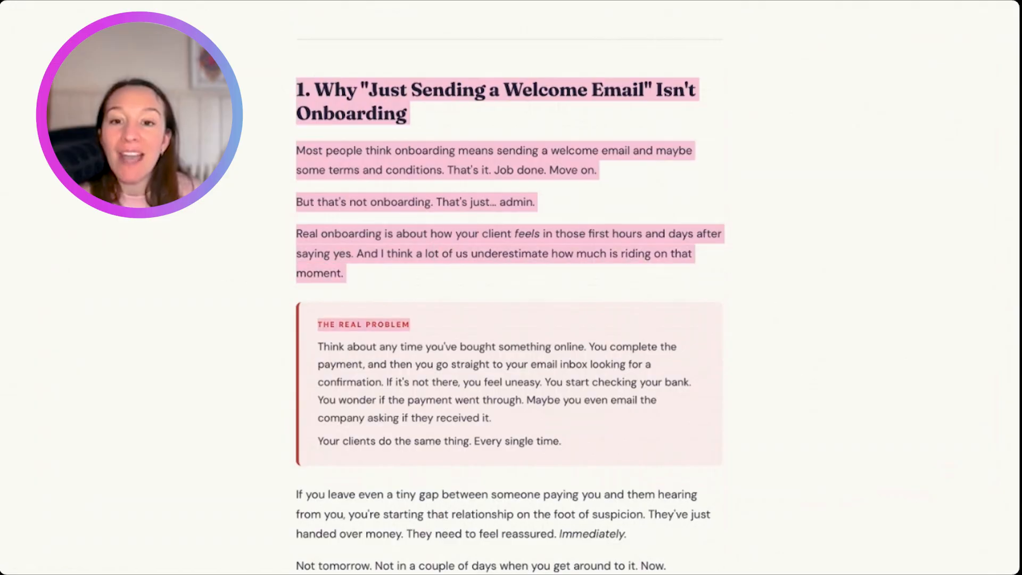
scroll(454, 328, down, 12)
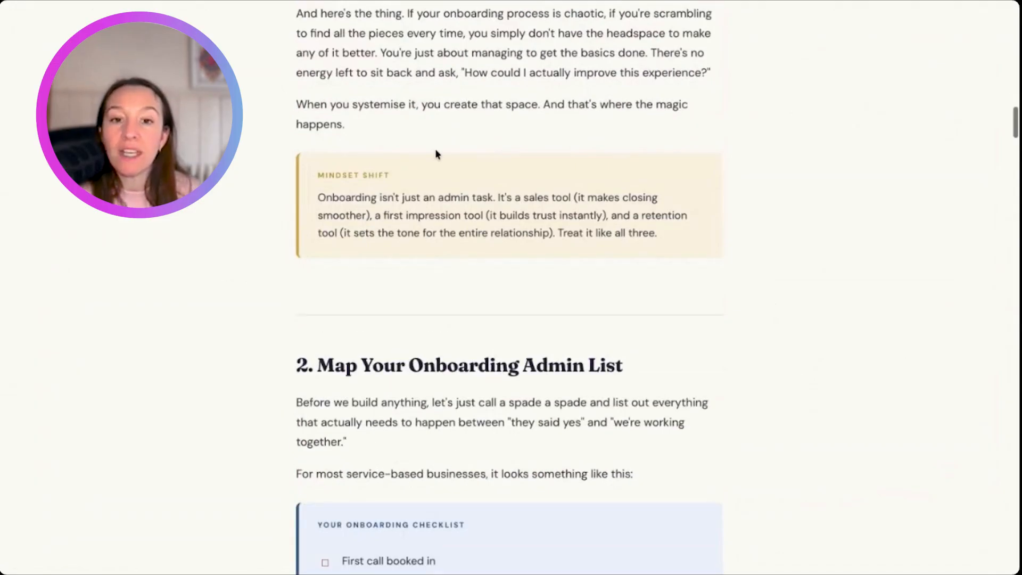
scroll(436, 154, down, 5)
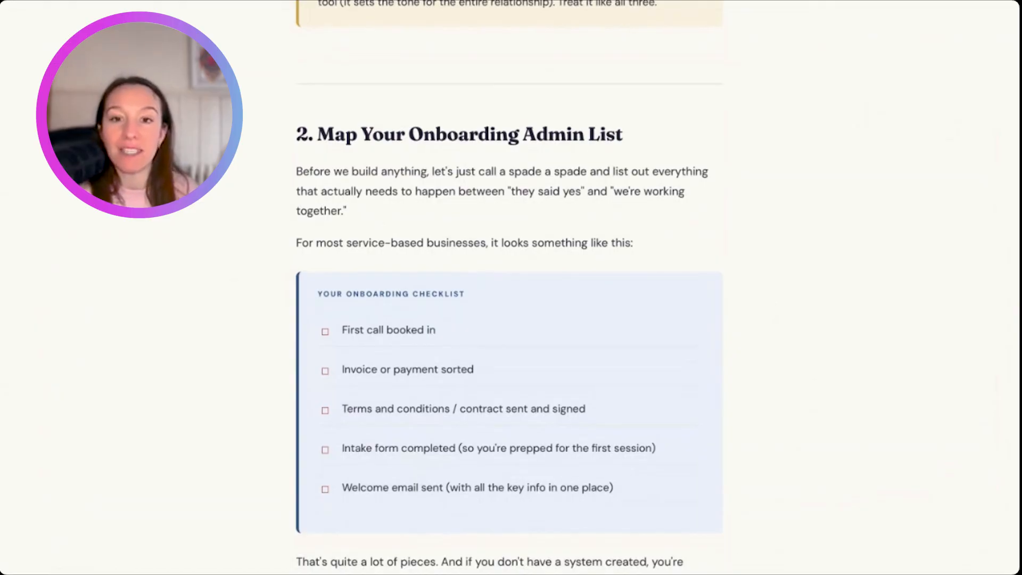
scroll(445, 389, down, 20)
scroll(445, 389, up, 6)
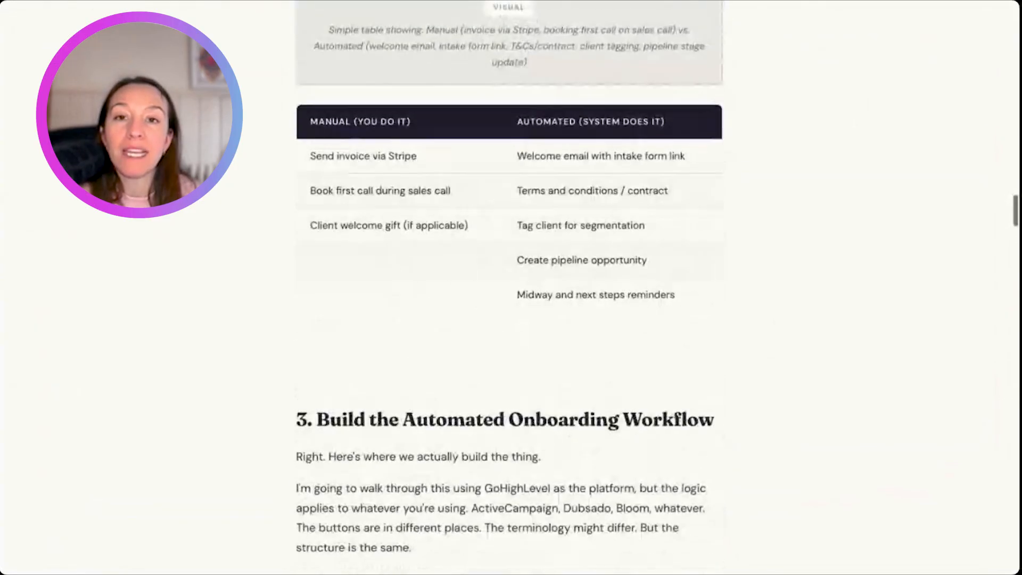
scroll(444, 390, down, 20)
scroll(510, 288, down, 20)
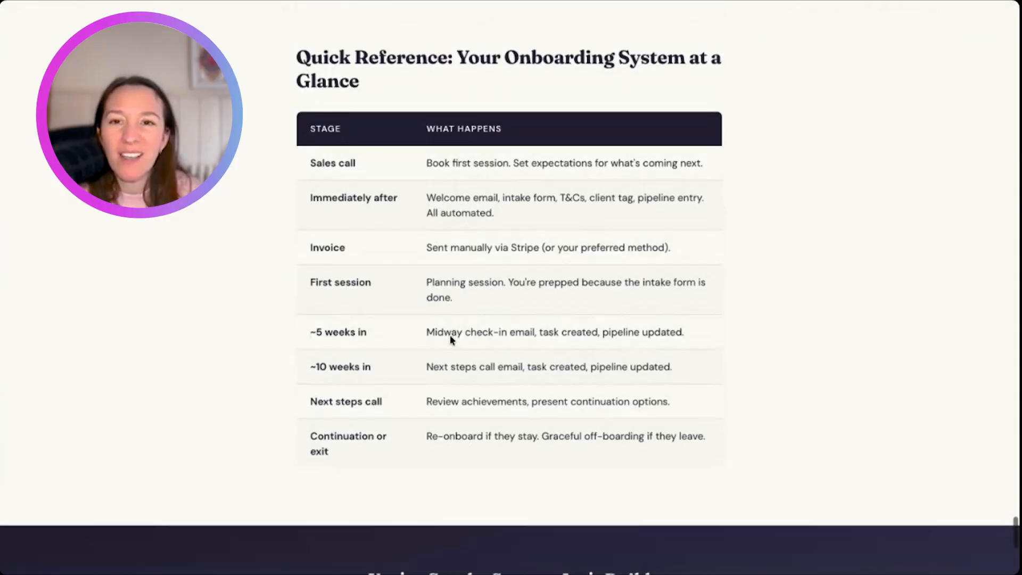
scroll(450, 341, up, 5)
scroll(450, 340, down, 12)
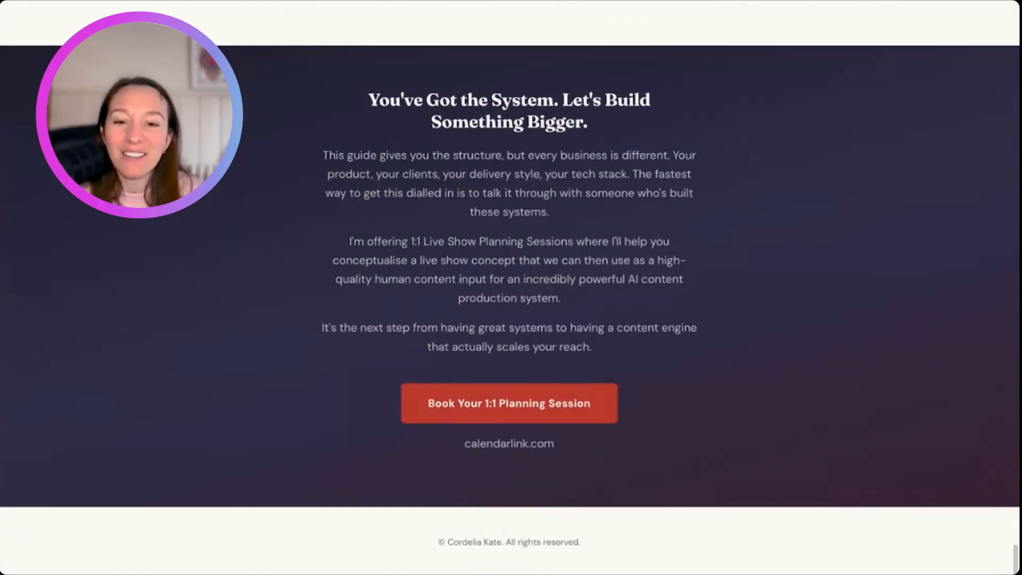
- Review the unbranded draft backwards from the closing call to action, past Section 7 and the quick reference table, to the introduction's visual placeholder
scroll(509, 287, up, 20)
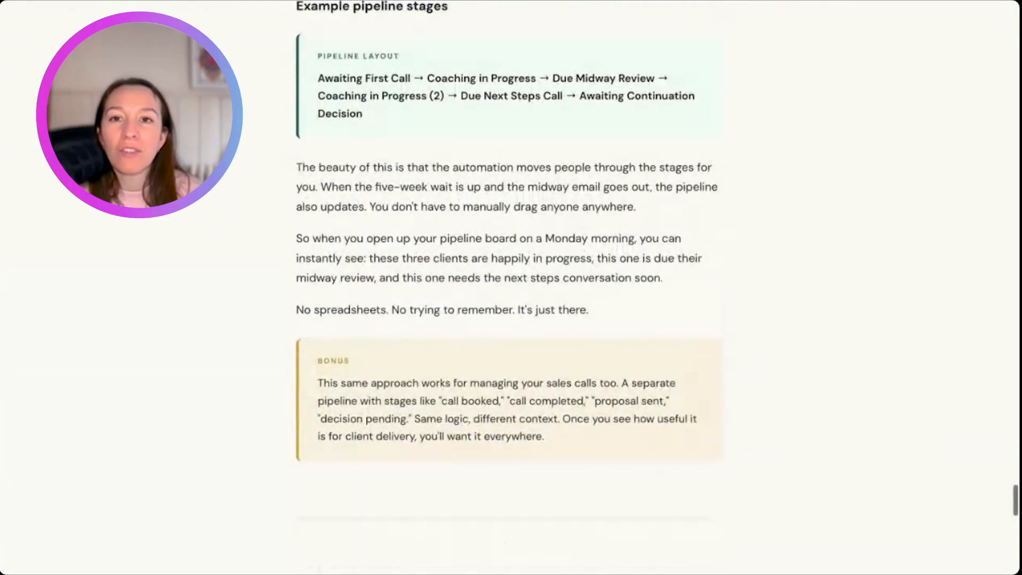
scroll(509, 287, up, 6)
scroll(509, 288, down, 2)
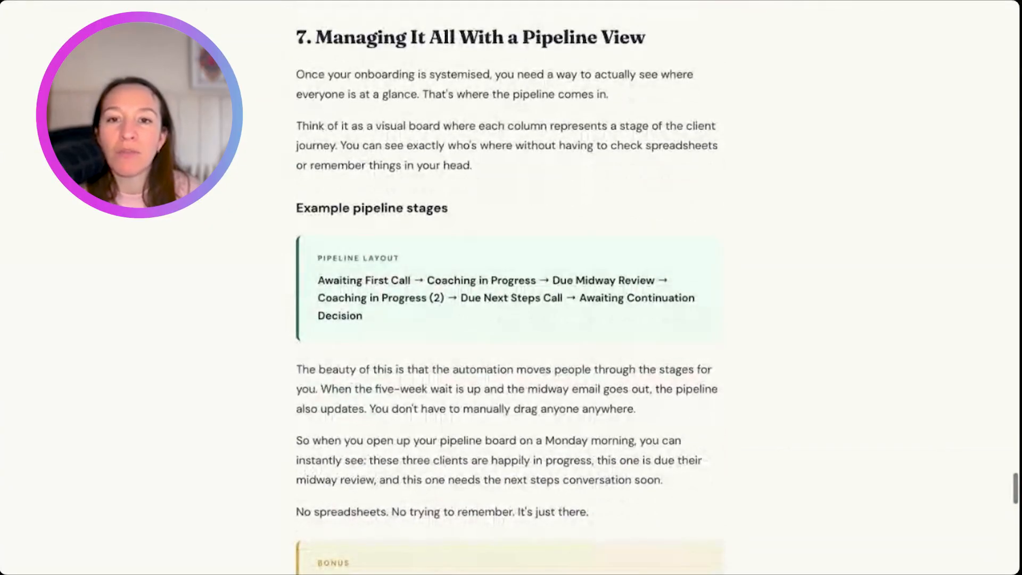
scroll(445, 203, down, 1)
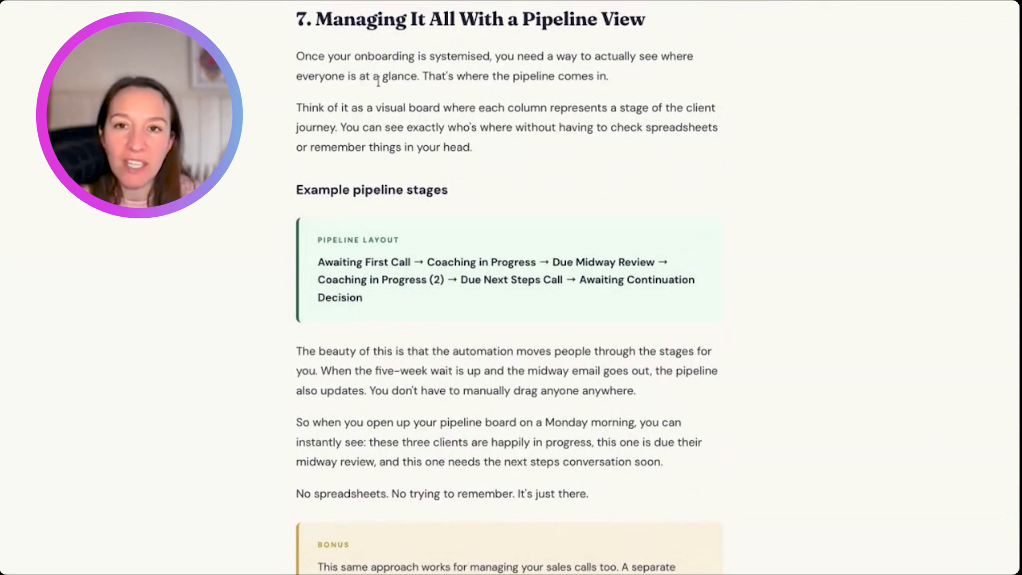
scroll(353, 66, up, 1)
scroll(329, 52, down, 15)
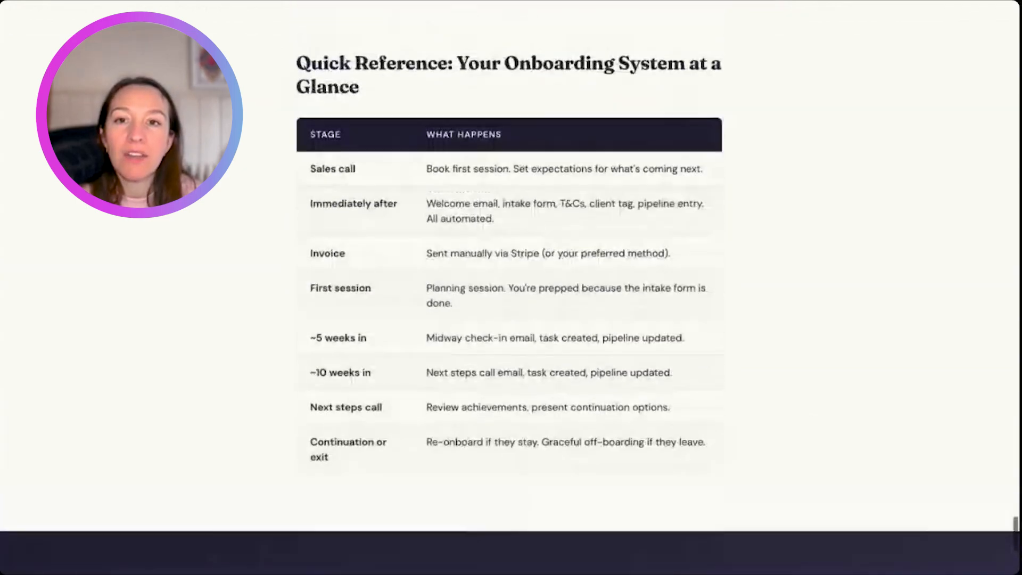
scroll(509, 287, up, 20)
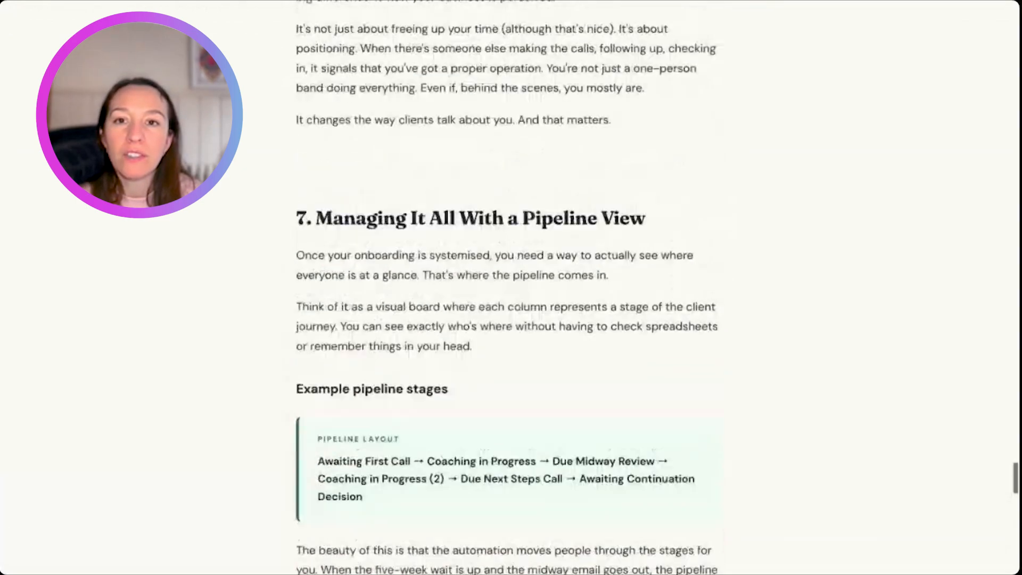
scroll(509, 287, up, 15)
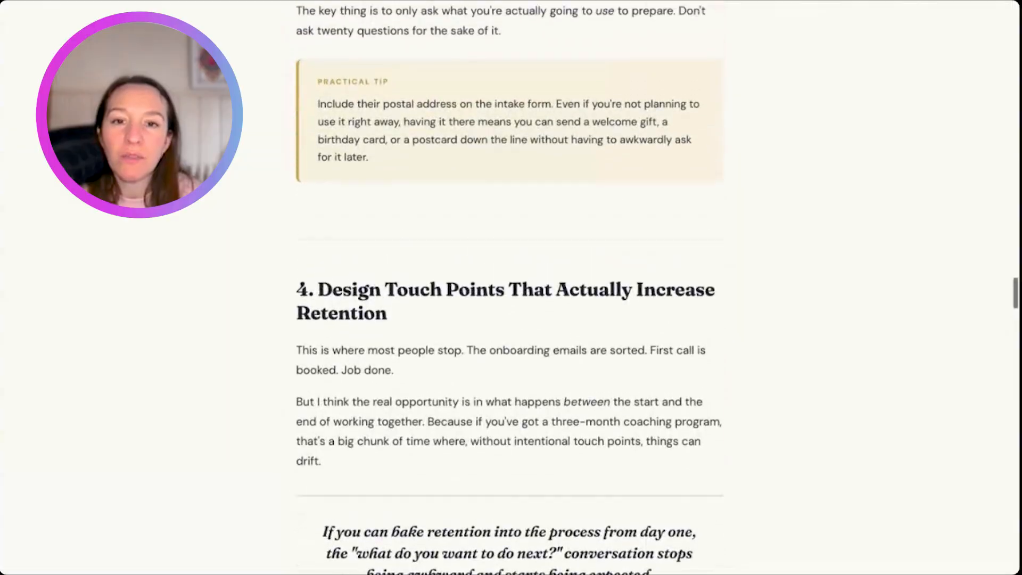
scroll(509, 287, up, 10)
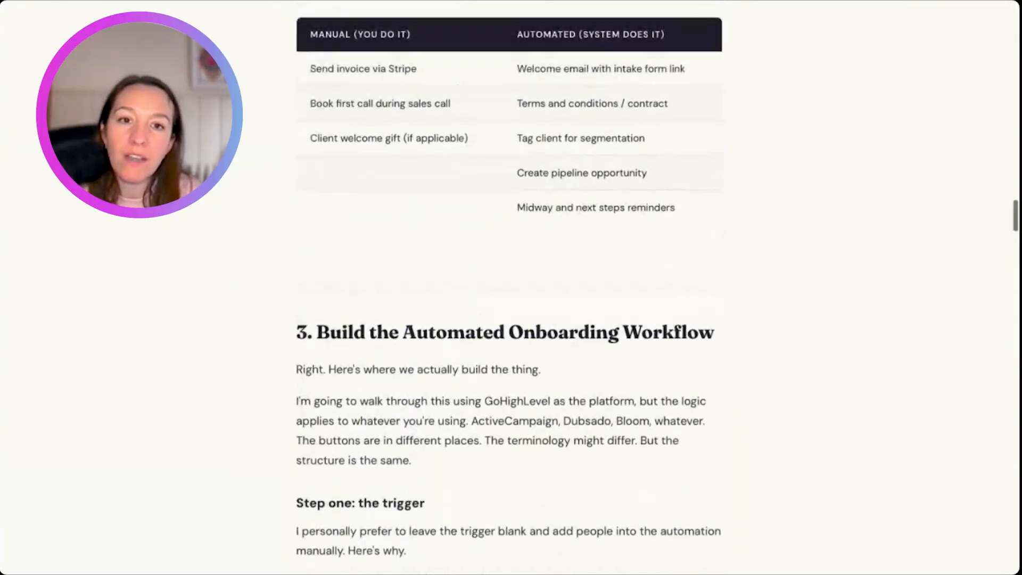
scroll(509, 288, up, 15)
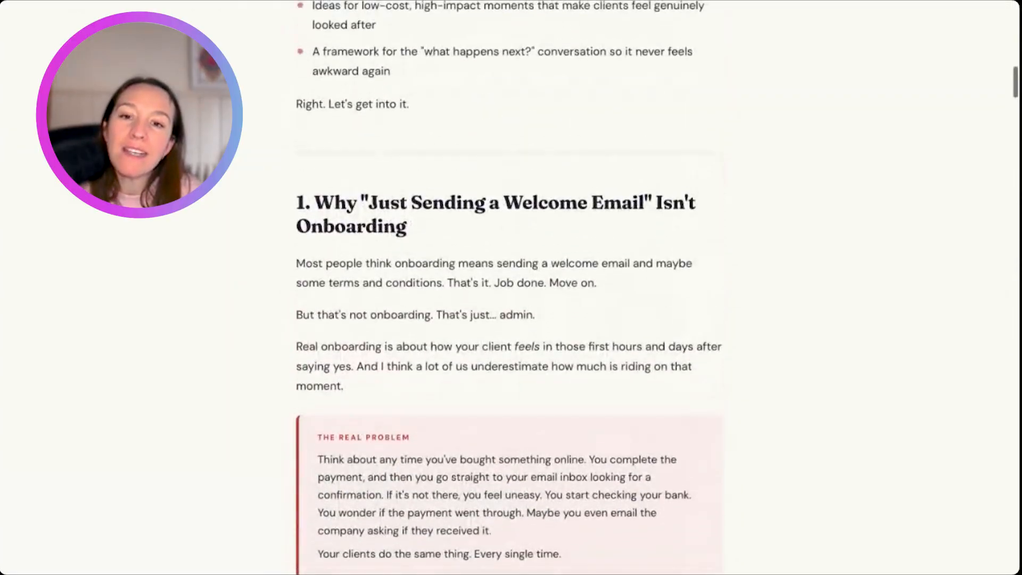
scroll(509, 287, up, 10)
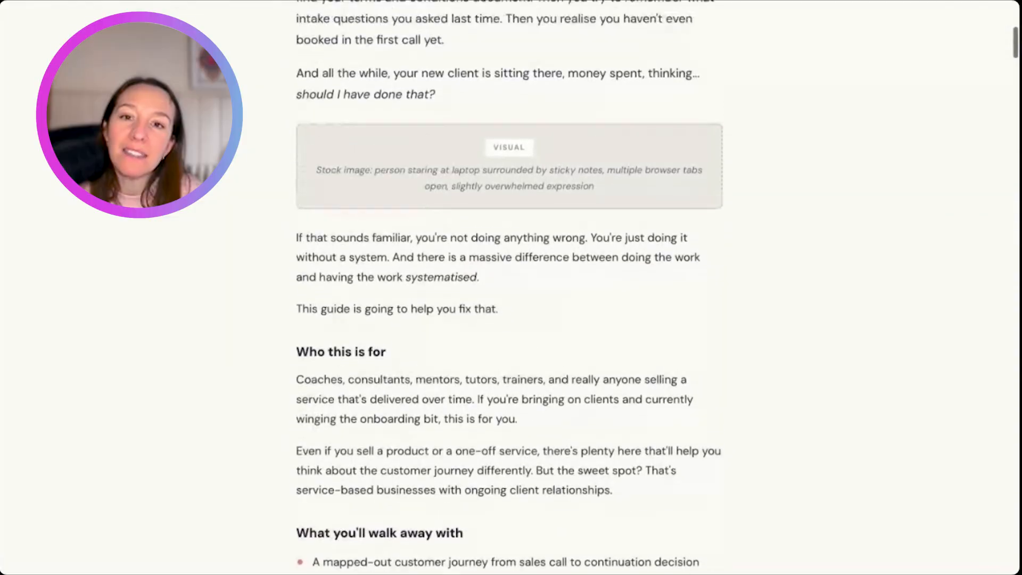
scroll(509, 288, up, 2)
- Re-read the unbranded draft from "What you'll walk away with" through Section 2's sales call script while the branded version is generated
scroll(342, 283, down, 15)
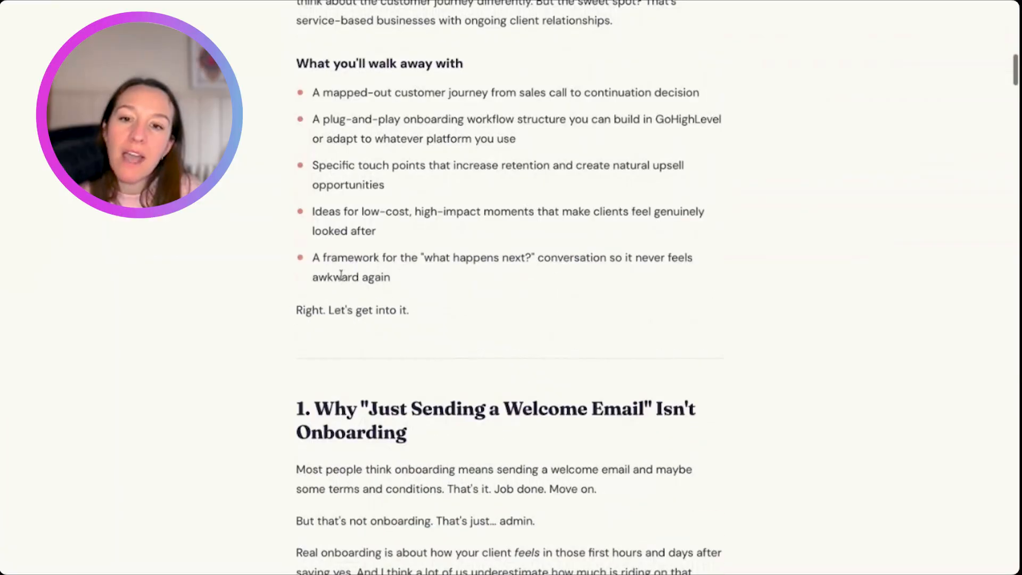
scroll(341, 334, down, 3)
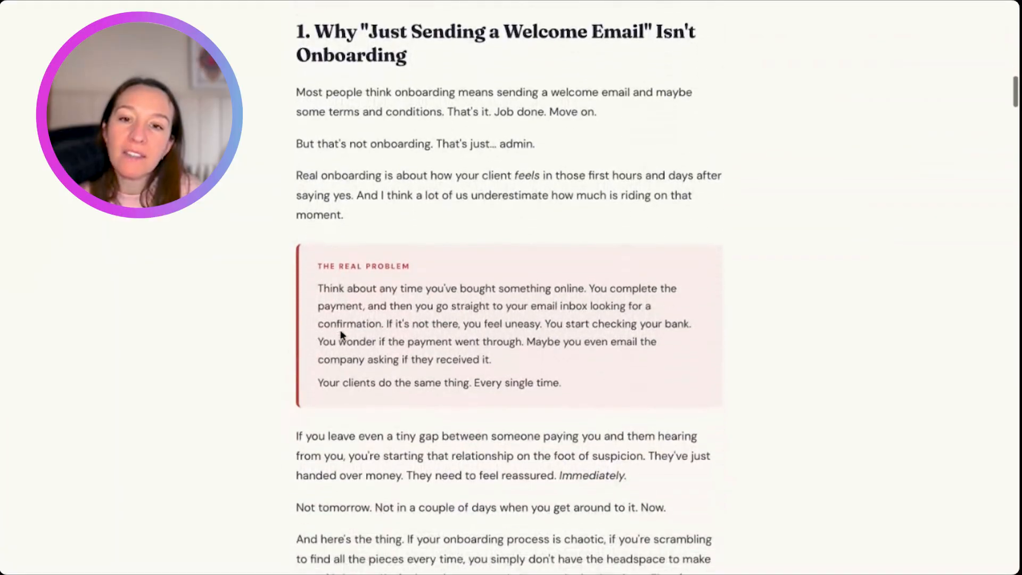
scroll(460, 354, down, 15)
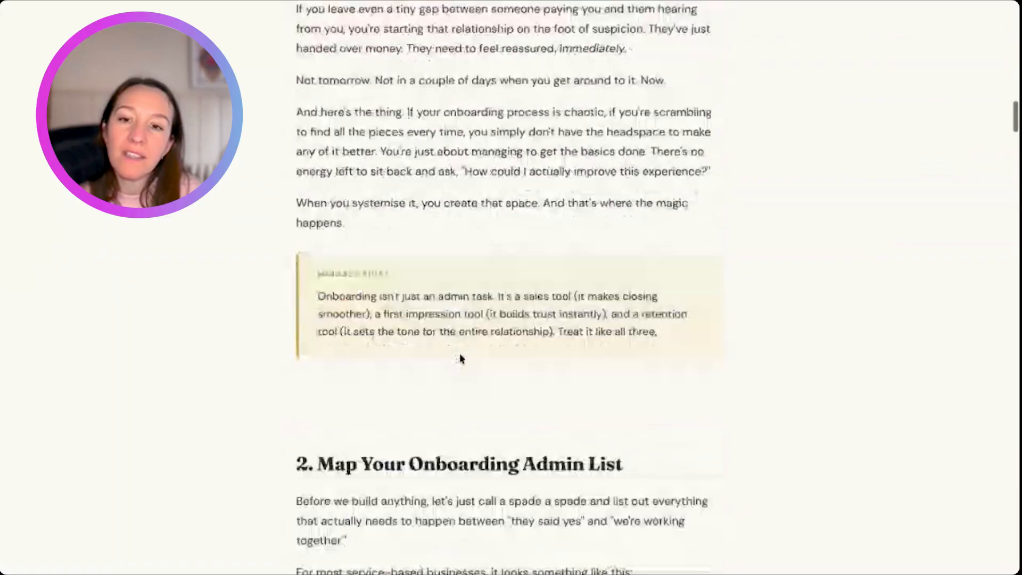
scroll(461, 356, down, 7)
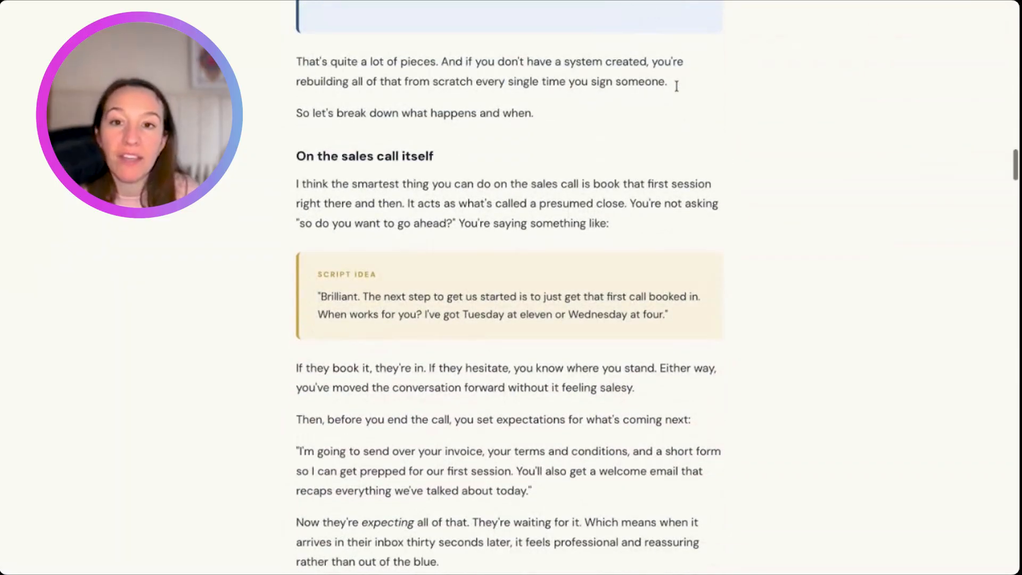
scroll(676, 85, down, 15)
scroll(743, 1, down, 4)
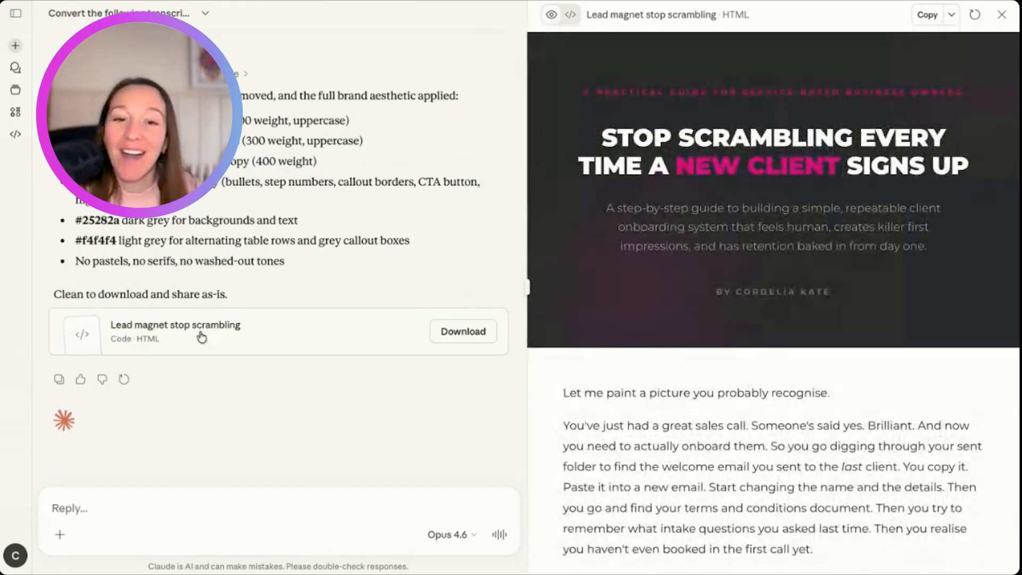
- Skim the regenerated branded HTML preview from its cover through Section 3's "Step two: what fires immediately" list
scroll(605, 325, down, 20)
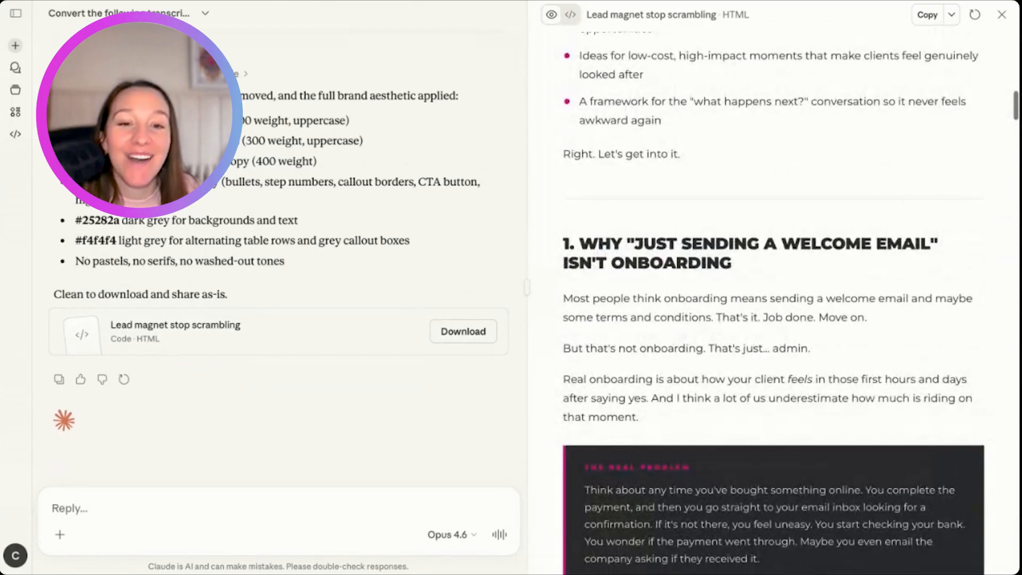
scroll(774, 302, down, 20)
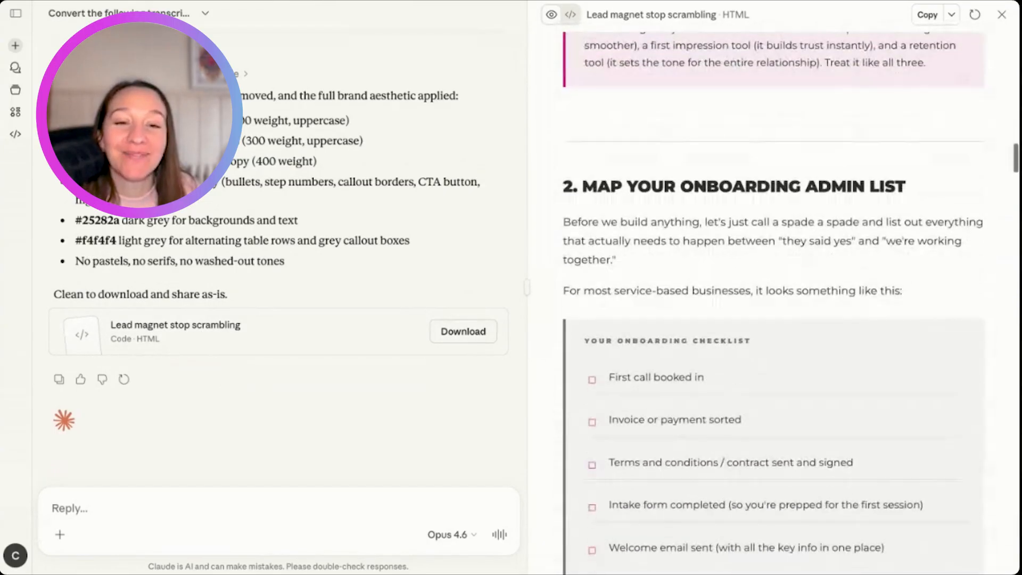
scroll(774, 303, down, 10)
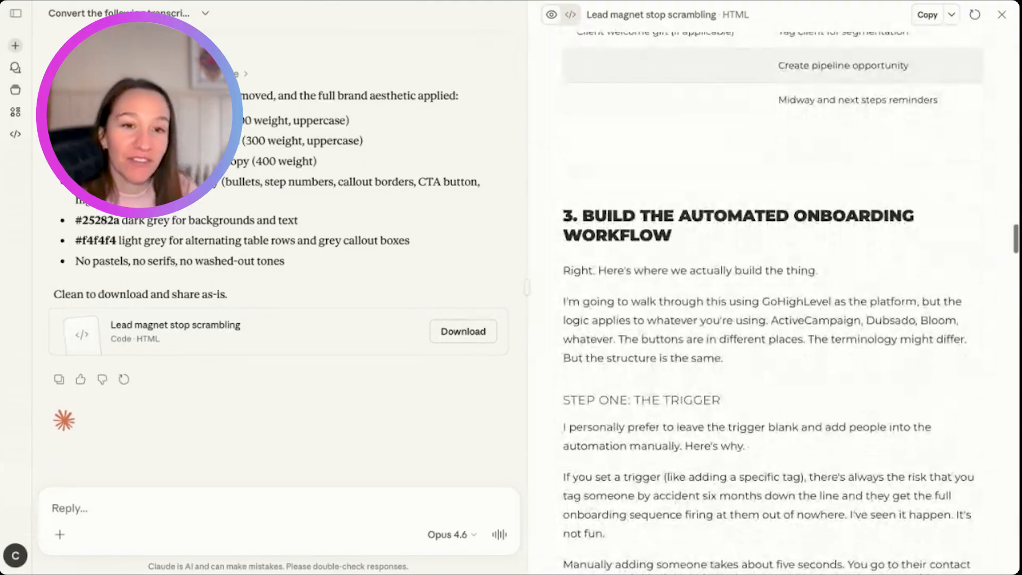
scroll(774, 303, down, 20)
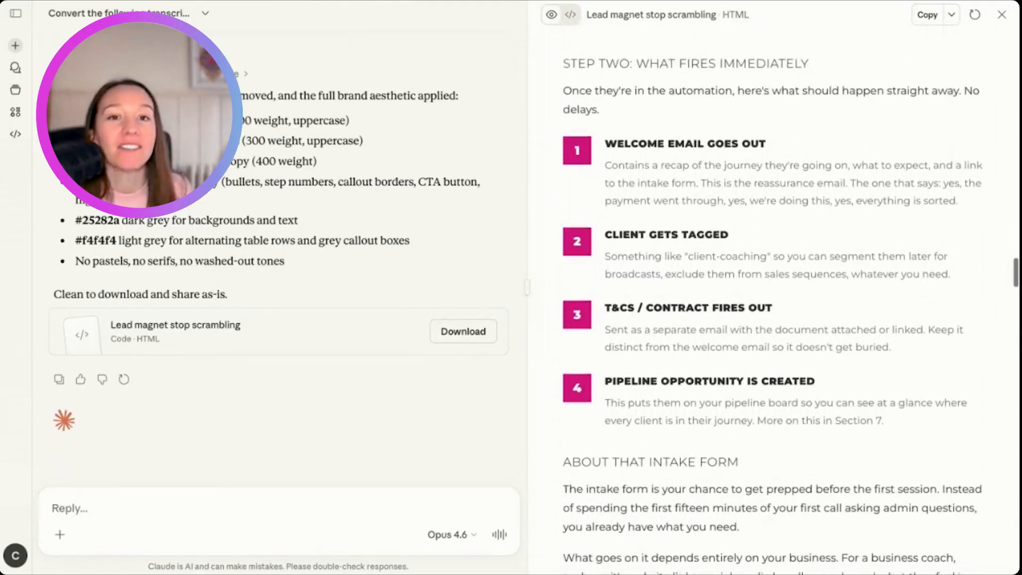
scroll(773, 302, down, 10)
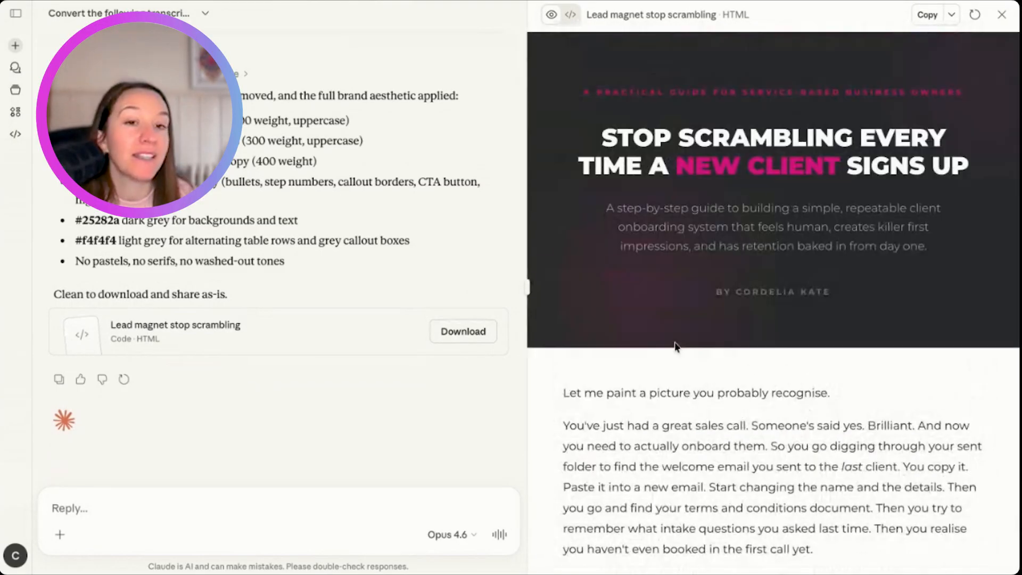
- Inspect the brand styling from the cover down to Section 4, including the callout boxes, onboarding checklist, comparison table and headings
scroll(675, 346, down, 1)
scroll(774, 302, down, 20)
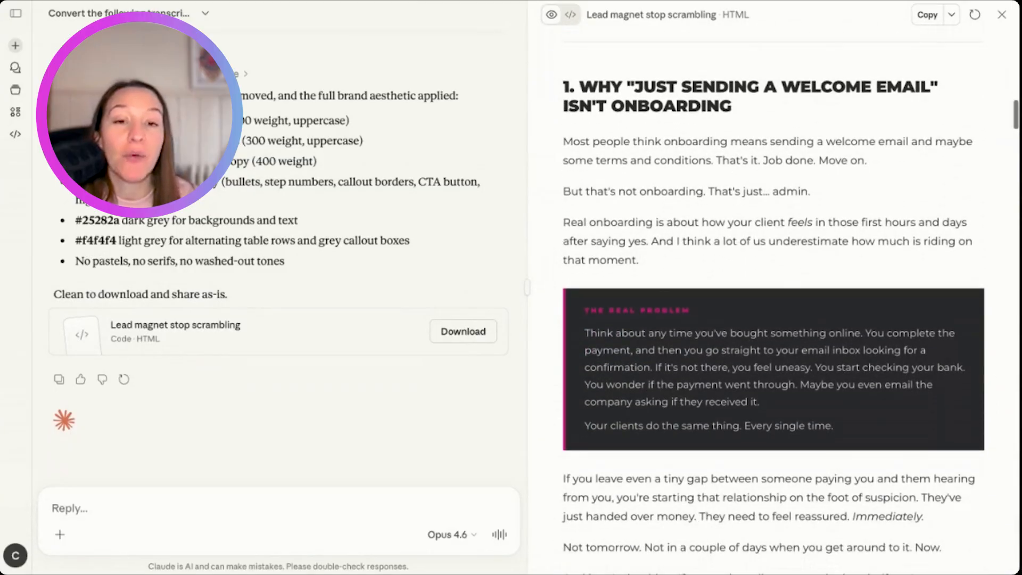
scroll(773, 302, down, 9)
scroll(773, 266, down, 1)
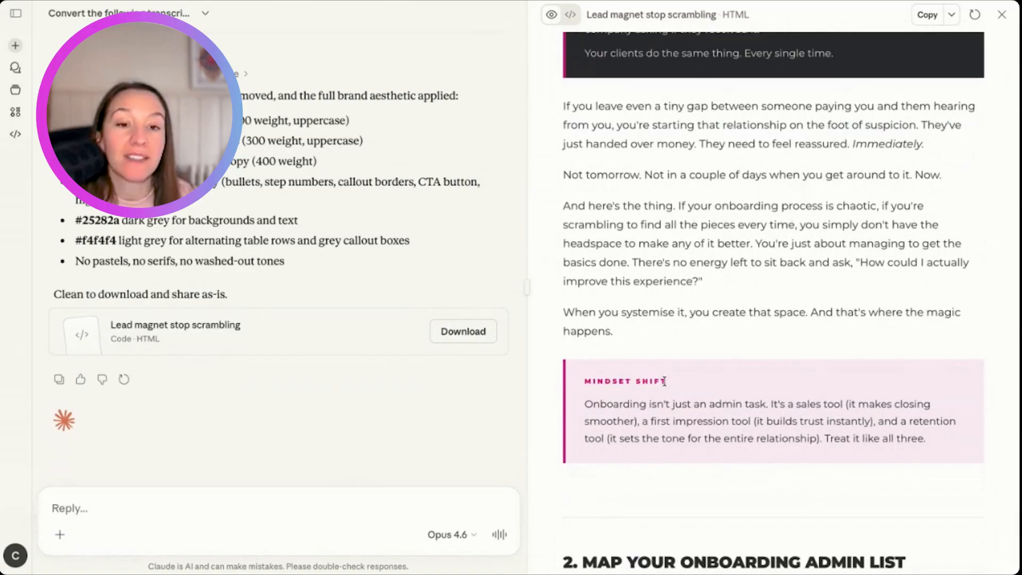
scroll(664, 382, down, 18)
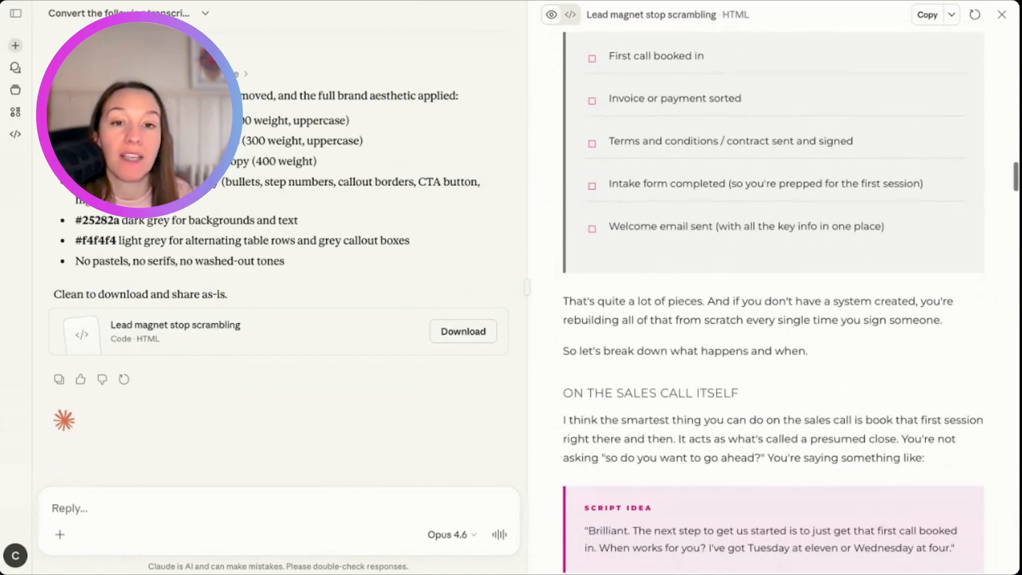
scroll(774, 303, down, 20)
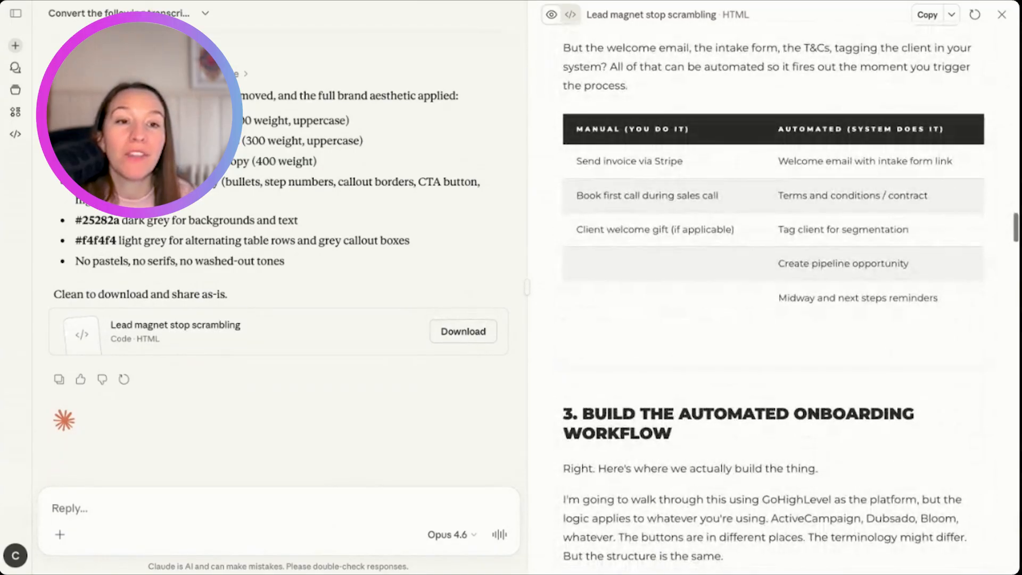
scroll(661, 292, down, 20)
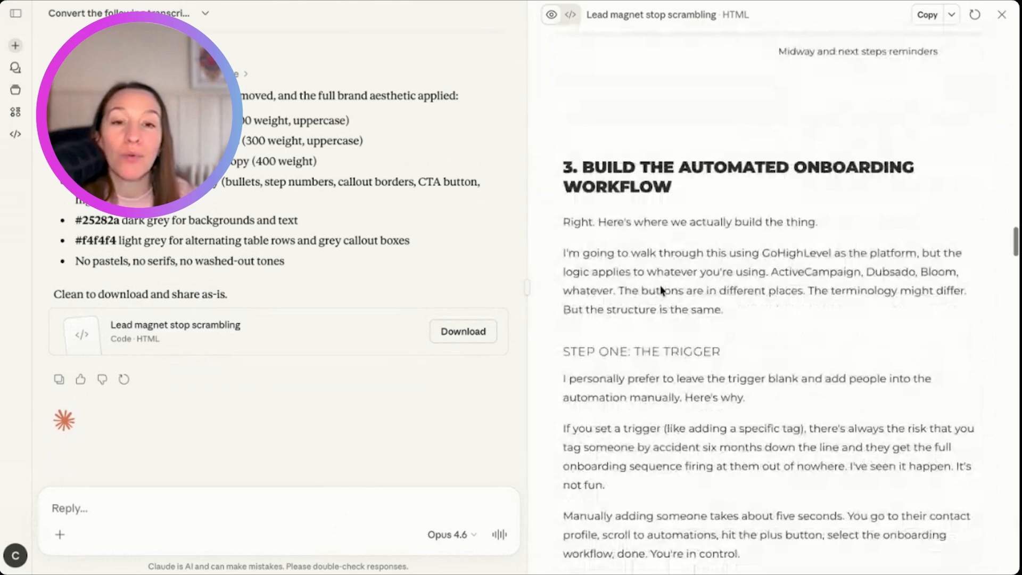
scroll(773, 296, down, 16)
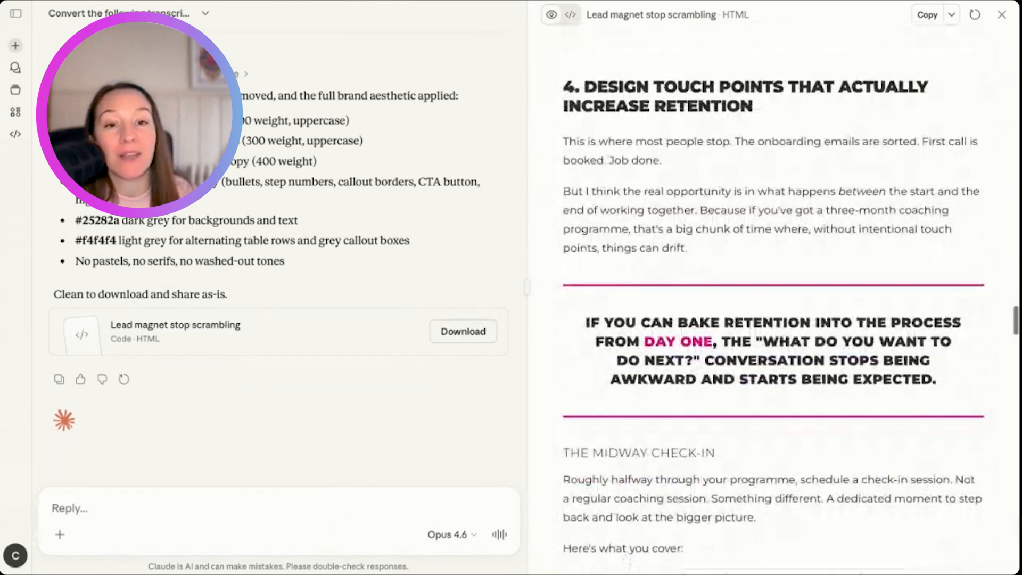
- Highlight Section 4's pull quote about baking retention into the process from day one
scroll(647, 334, down, 2)
scroll(647, 334, up, 3)
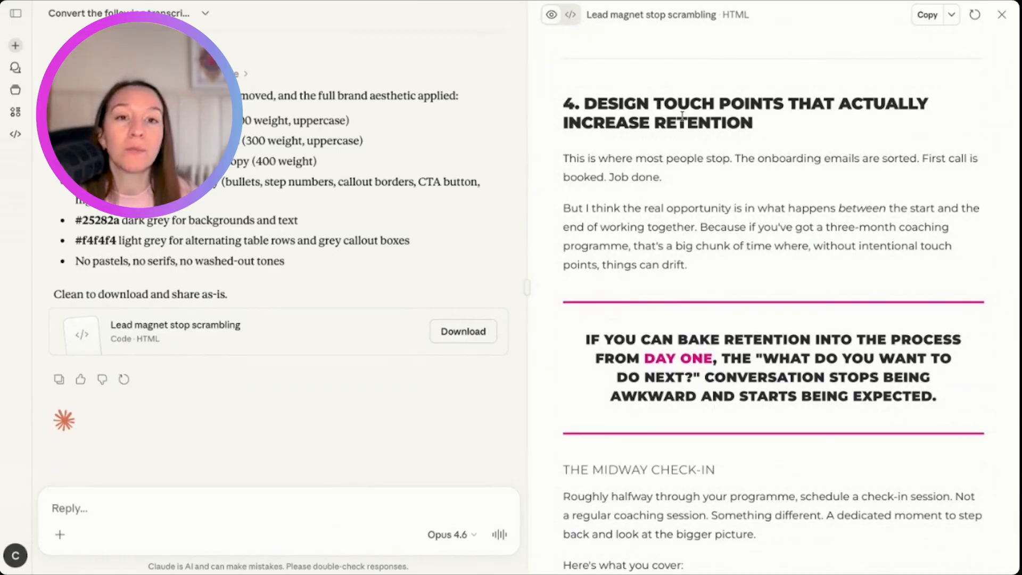
scroll(702, 246, down, 4)
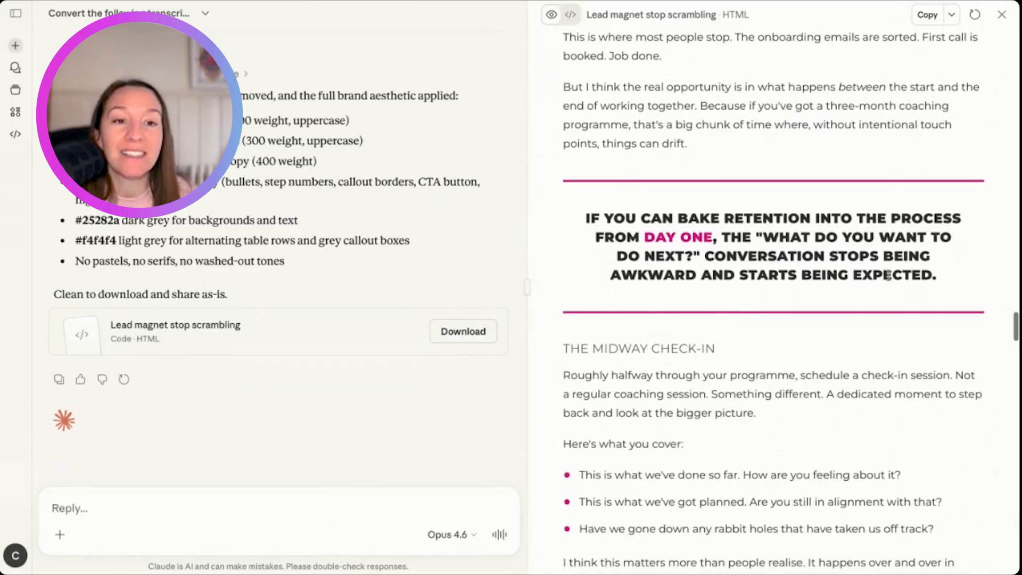
triple_click(950, 277)
scroll(731, 340, down, 3)
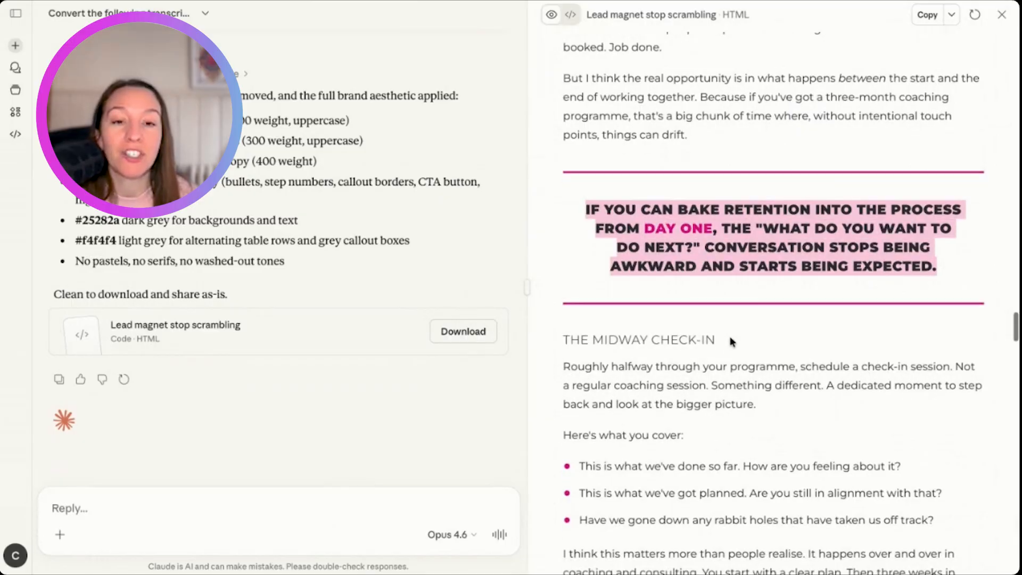
- Check the branded midway check-in, later sections and "Book your 1:1 session" call to action, and return to Section 7's example pipeline stages
scroll(731, 341, down, 7)
scroll(677, 213, down, 20)
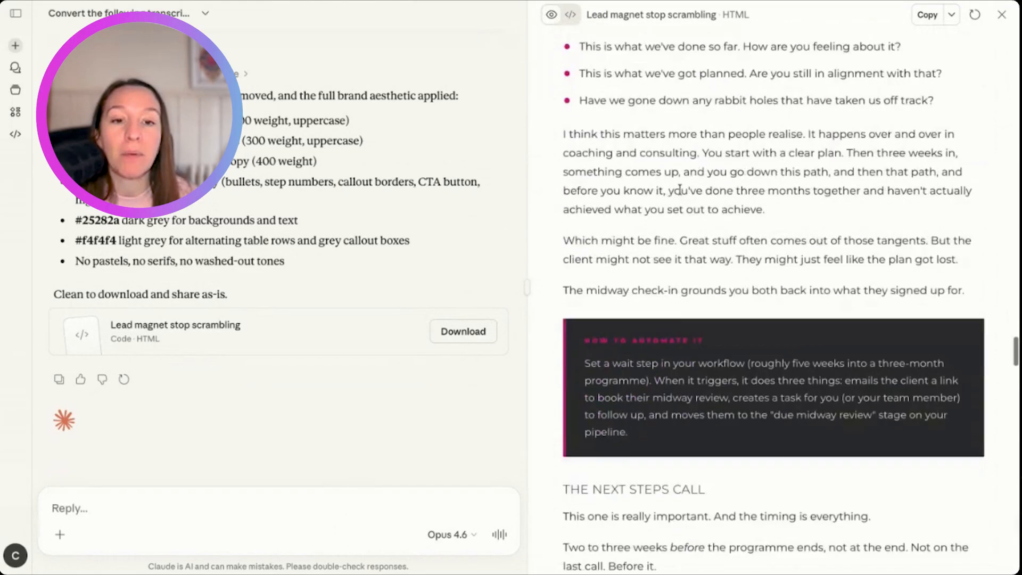
scroll(677, 257, down, 20)
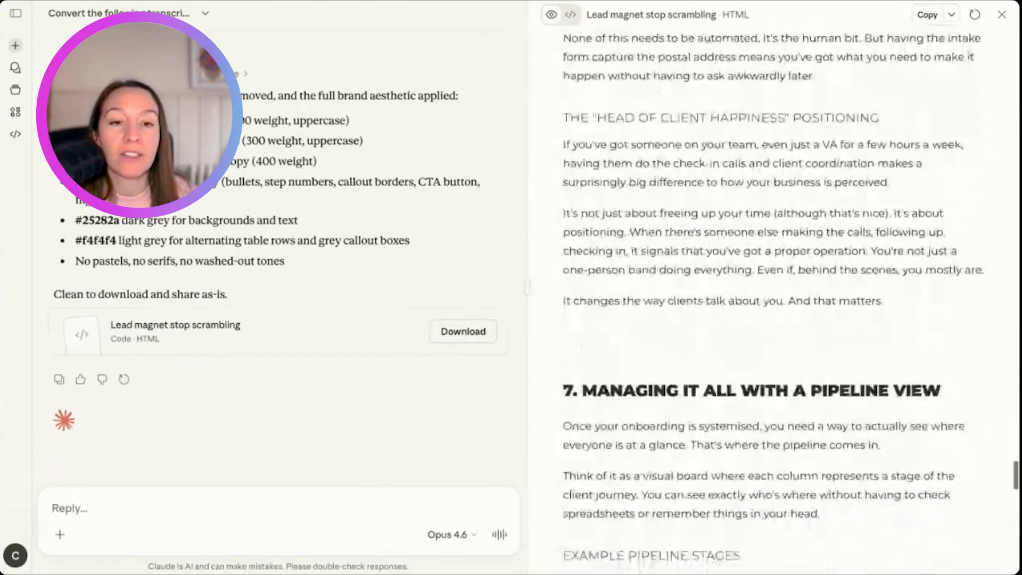
scroll(754, 342, down, 20)
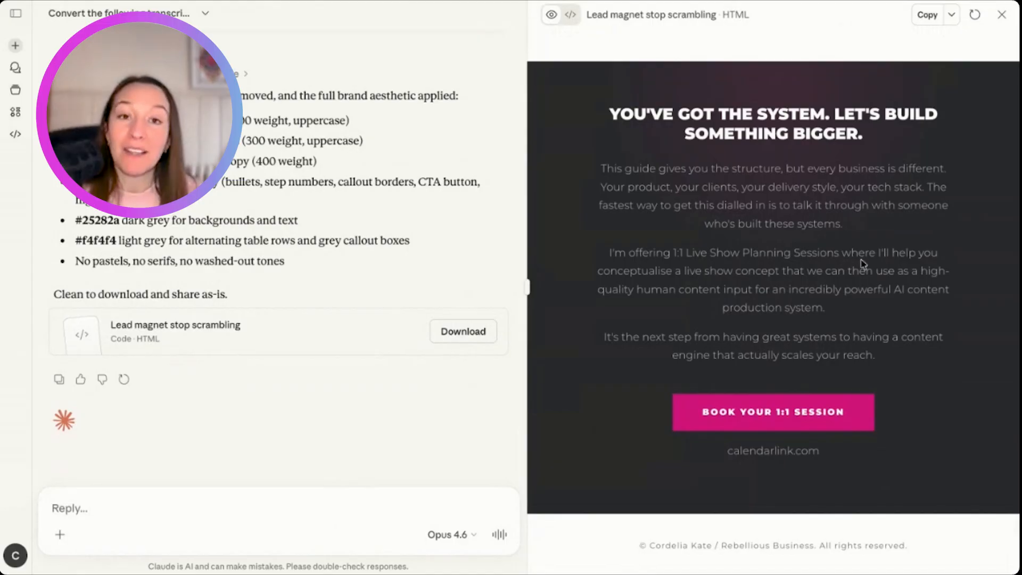
scroll(831, 258, up, 15)
scroll(814, 189, up, 20)
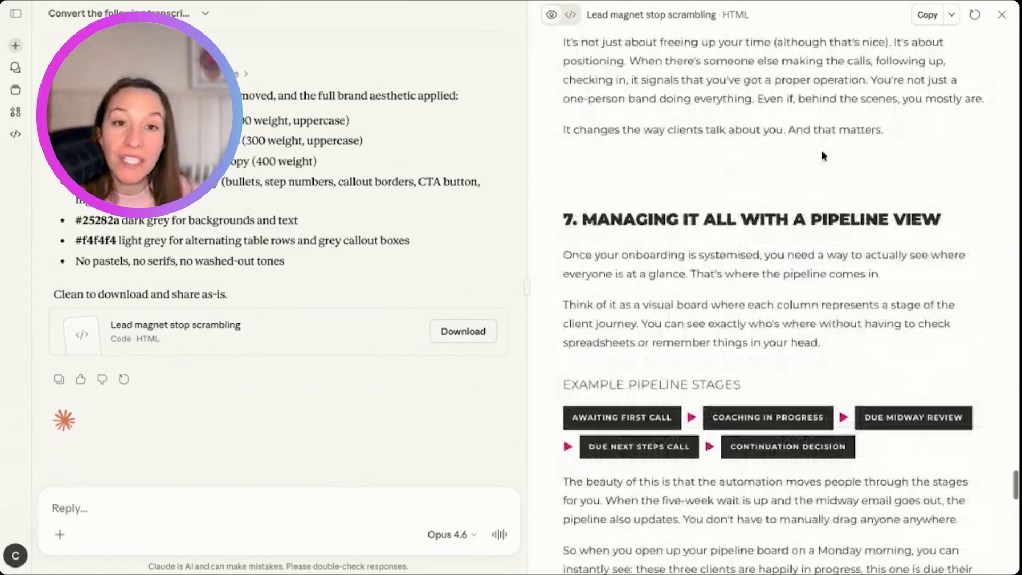